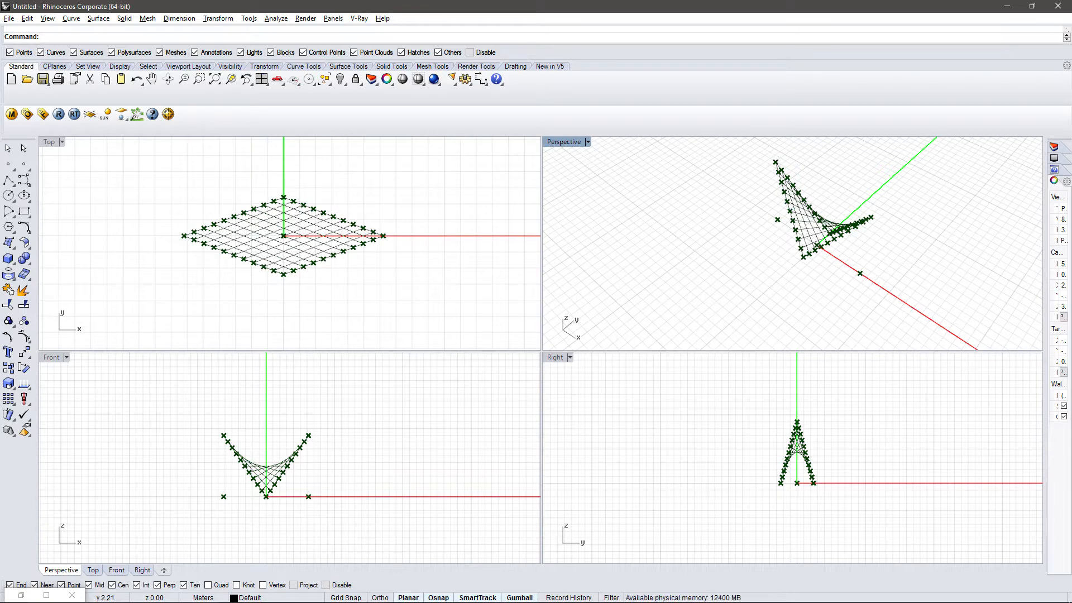
# Step: Hide the point markers on the finished saddle-shaped line grid
pyautogui.press('F11')
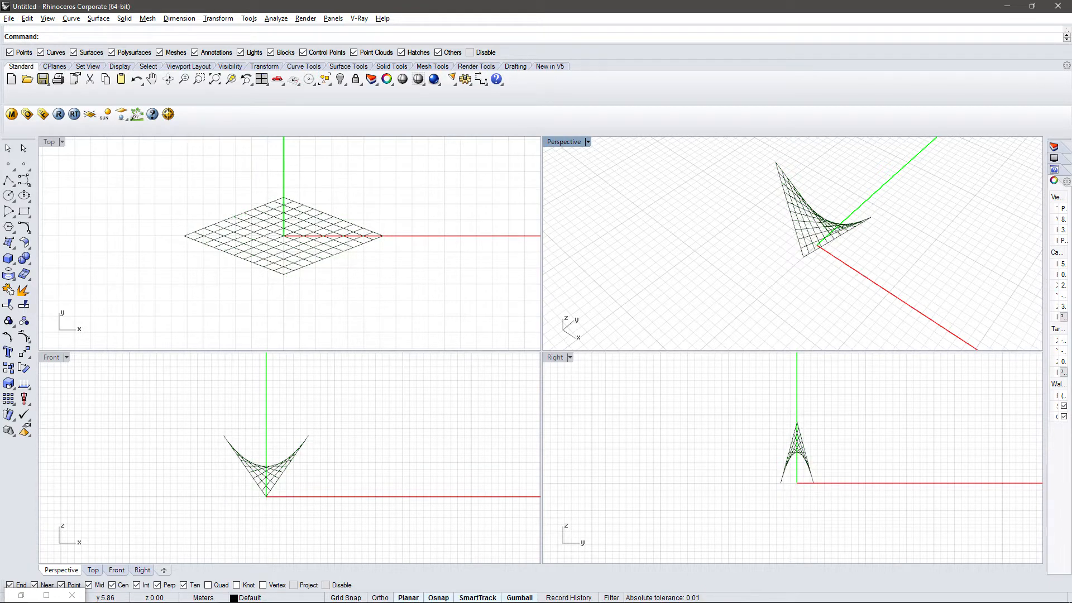
pyautogui.hotkey('ctrl', '3')
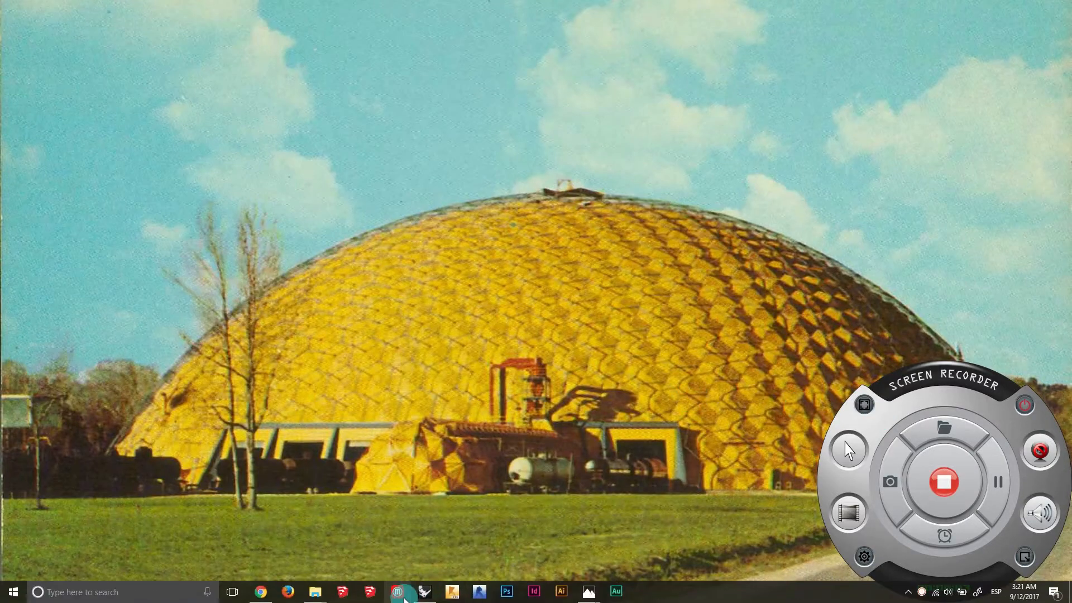
# Step: Bring up Rhino and Grasshopper side by side and enlarge the Perspective view to fill the Rhino viewport area
pyautogui.moveTo(426, 592); pyautogui.dragTo(433, 551)
pyautogui.click(429, 532)
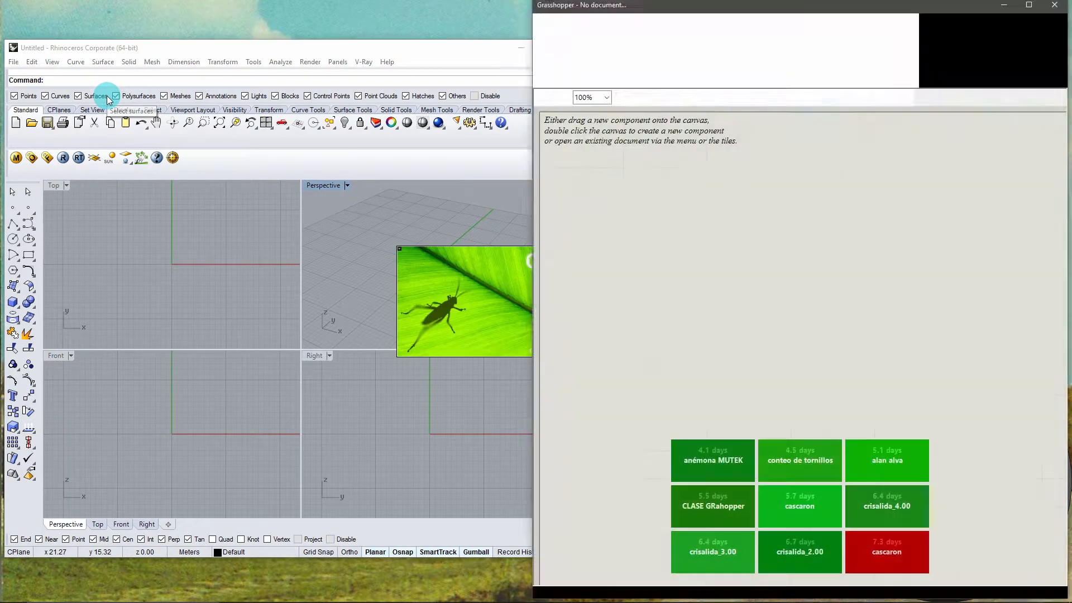
pyautogui.moveTo(720, 8); pyautogui.dragTo(1071, 371)
pyautogui.click(189, 121)
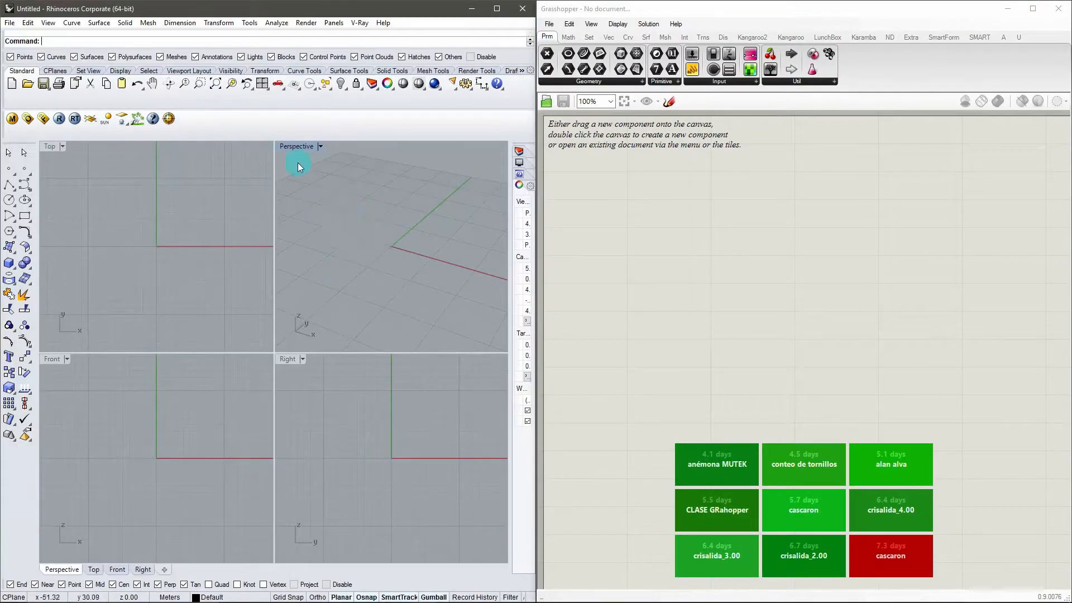
pyautogui.doubleClick(295, 146)
pyautogui.scroll(2, 306, 382)
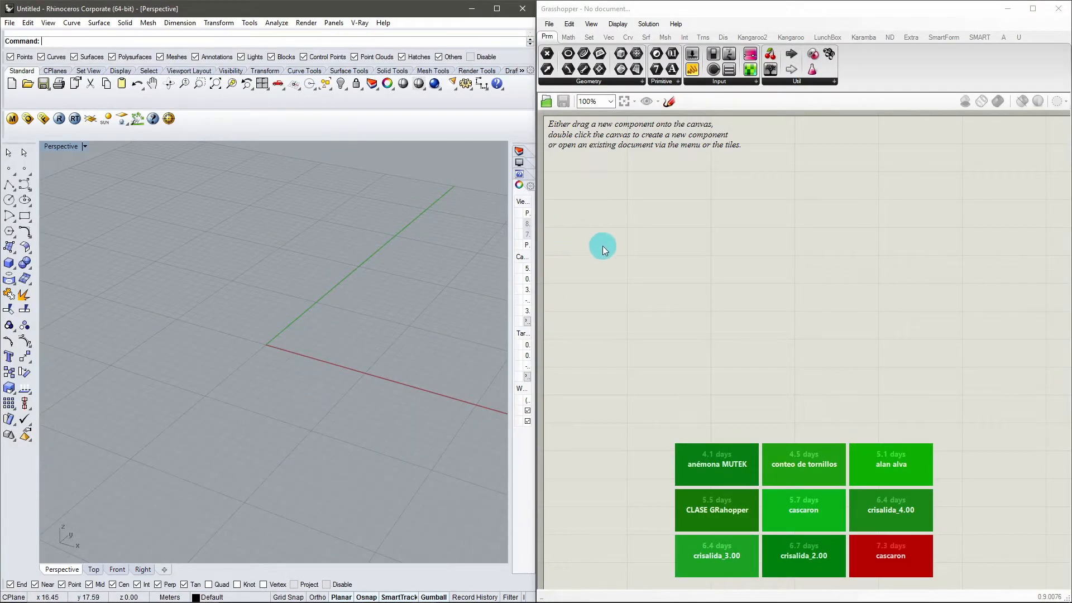
# Step: Add a Construct Point component near the upper-left corner of the Grasshopper canvas
pyautogui.doubleClick(621, 200)
pyautogui.write('construct point')
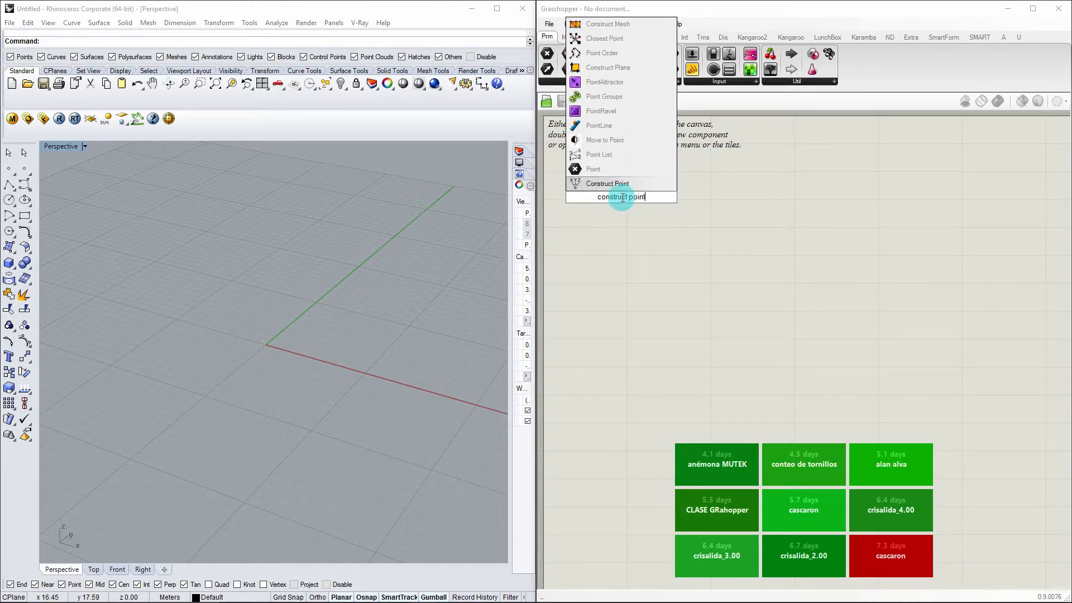
pyautogui.click(624, 184)
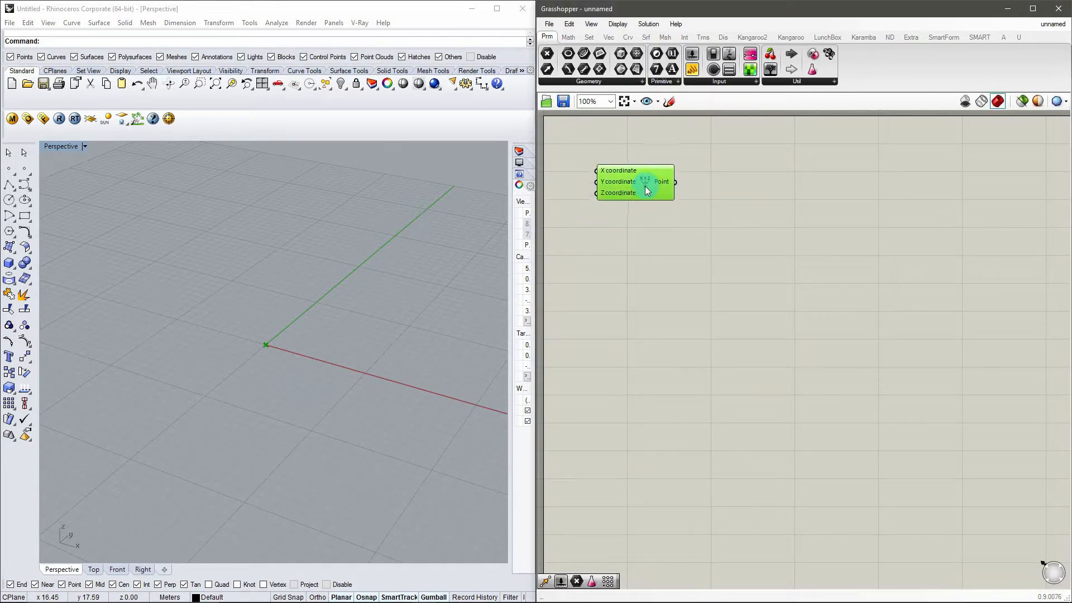
pyautogui.moveTo(647, 190); pyautogui.dragTo(641, 180)
pyautogui.click(719, 218)
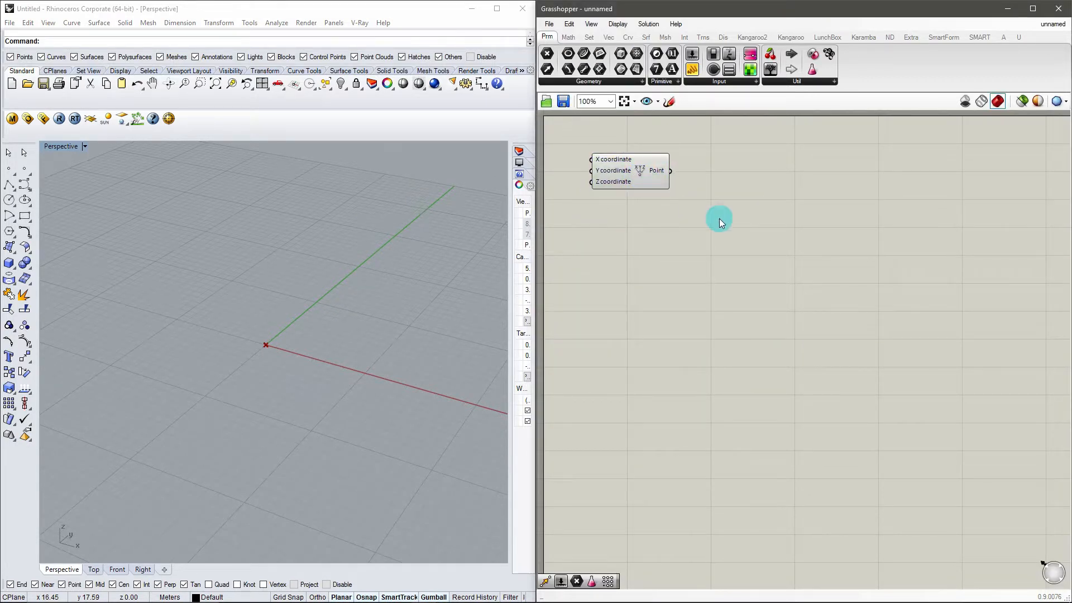
# Step: Add a Move component and feed its Geometry input with the constructed point
pyautogui.doubleClick(768, 246)
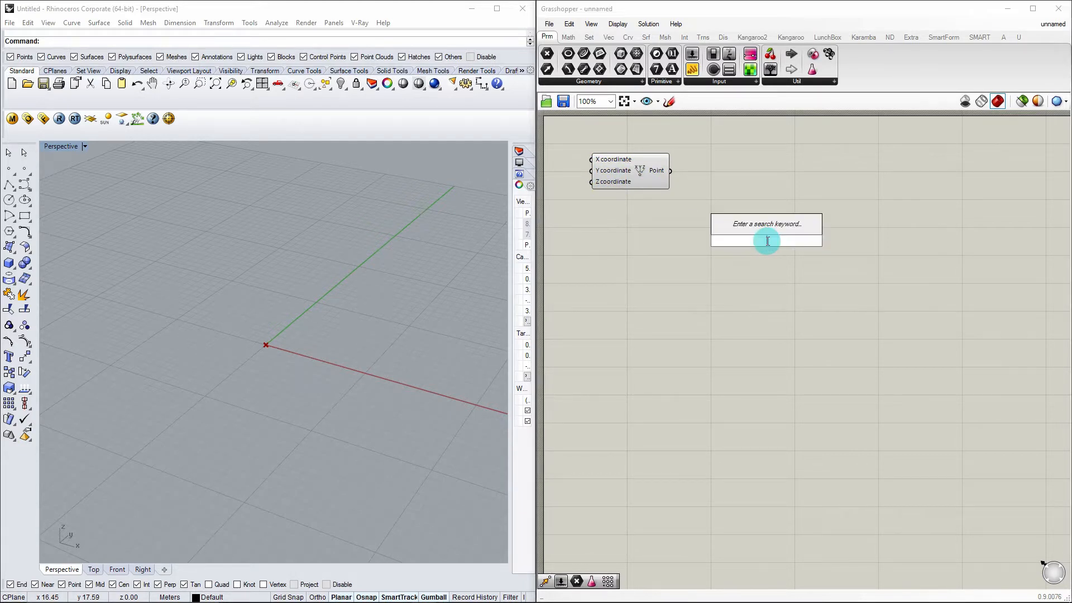
pyautogui.write('move')
pyautogui.press('Return')
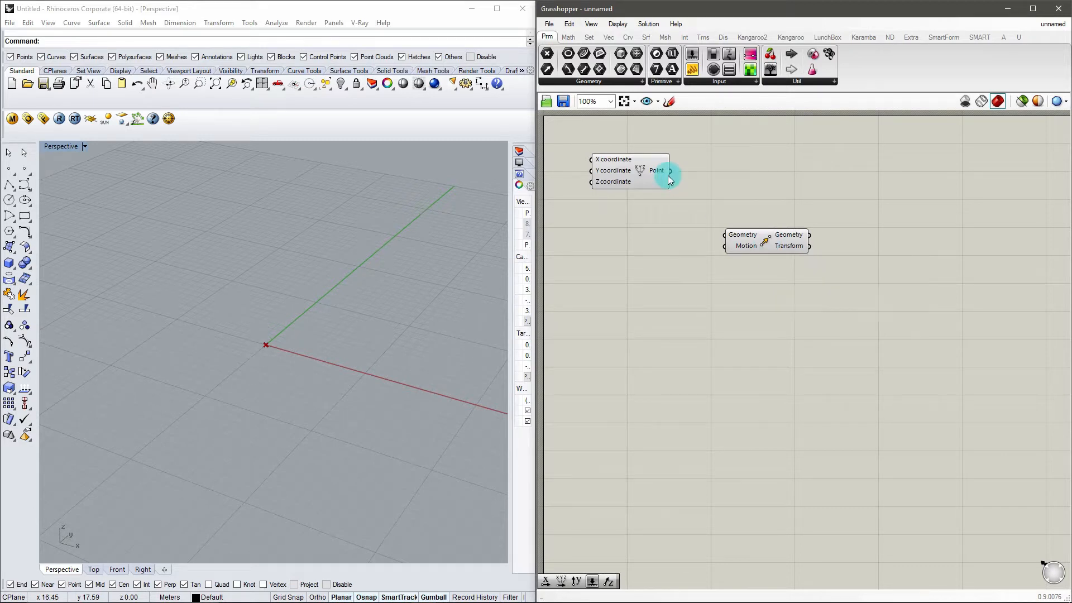
pyautogui.moveTo(671, 170); pyautogui.dragTo(725, 235)
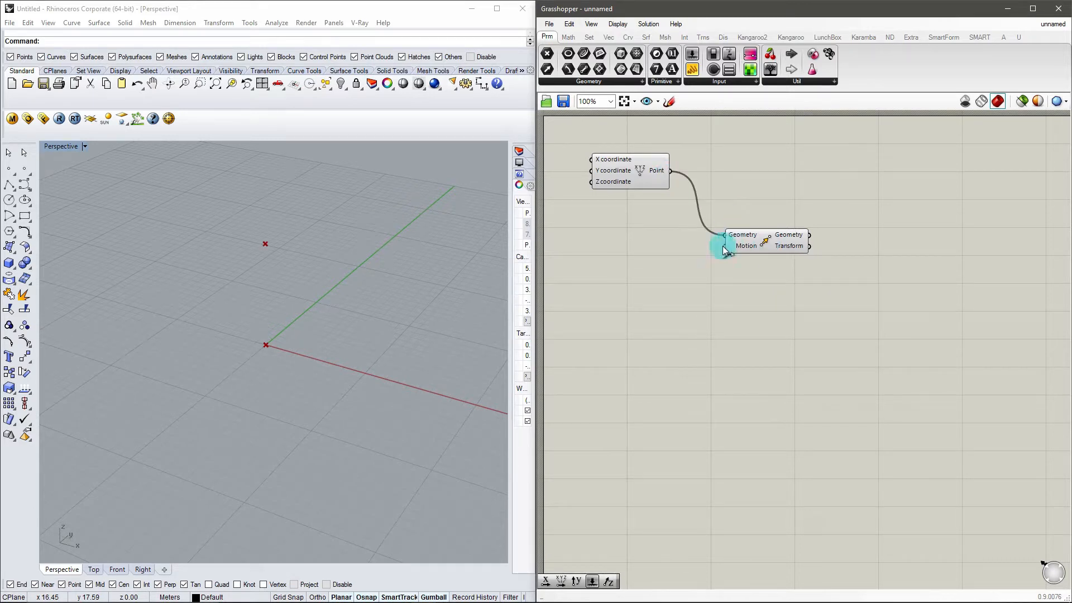
# Step: Add a Unit X vector driven by a number slider of 10 and connect it to Move's Motion input
pyautogui.doubleClick(655, 313)
pyautogui.write('unit x')
pyautogui.press('Return')
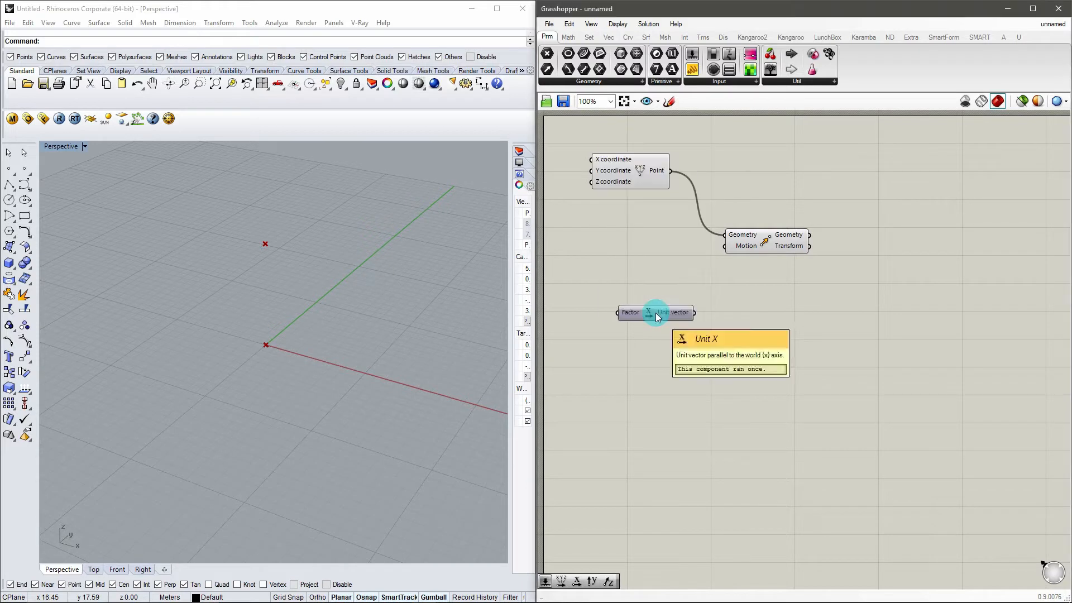
pyautogui.doubleClick(642, 269)
pyautogui.write('10')
pyautogui.press('Return')
pyautogui.moveTo(659, 273)
pyautogui.mouseDown()
pyautogui.moveTo(624, 249)
pyautogui.moveTo(619, 313)
pyautogui.mouseUp()
pyautogui.moveTo(694, 313)
pyautogui.mouseDown()
pyautogui.moveTo(720, 257)
pyautogui.moveTo(768, 229)
pyautogui.moveTo(815, 174)
pyautogui.moveTo(733, 259)
pyautogui.moveTo(752, 222)
pyautogui.mouseUp()
pyautogui.moveTo(631, 245); pyautogui.dragTo(645, 223)
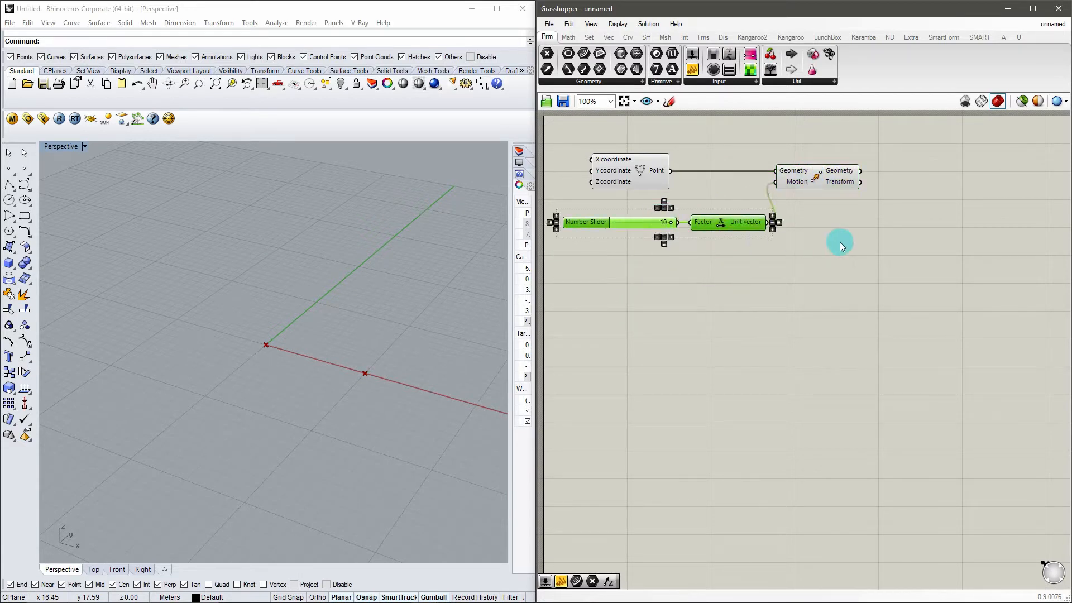
pyautogui.click(711, 254)
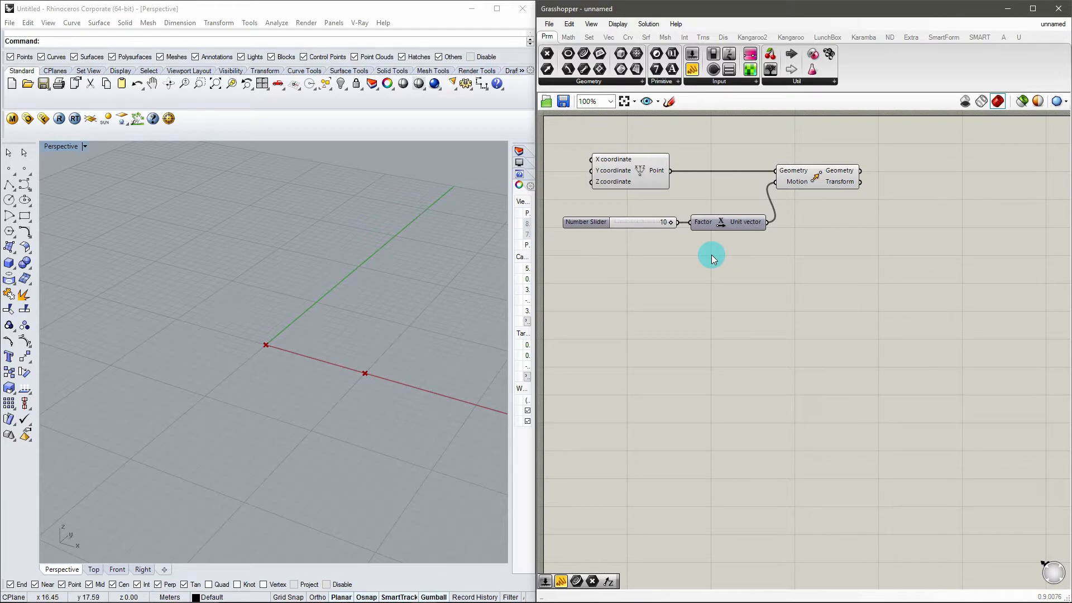
# Step: Add a Reverse component fed by the Unit X vector and connect it to Move's Motion input alongside the original vector
pyautogui.doubleClick(712, 257)
pyautogui.write('reverse')
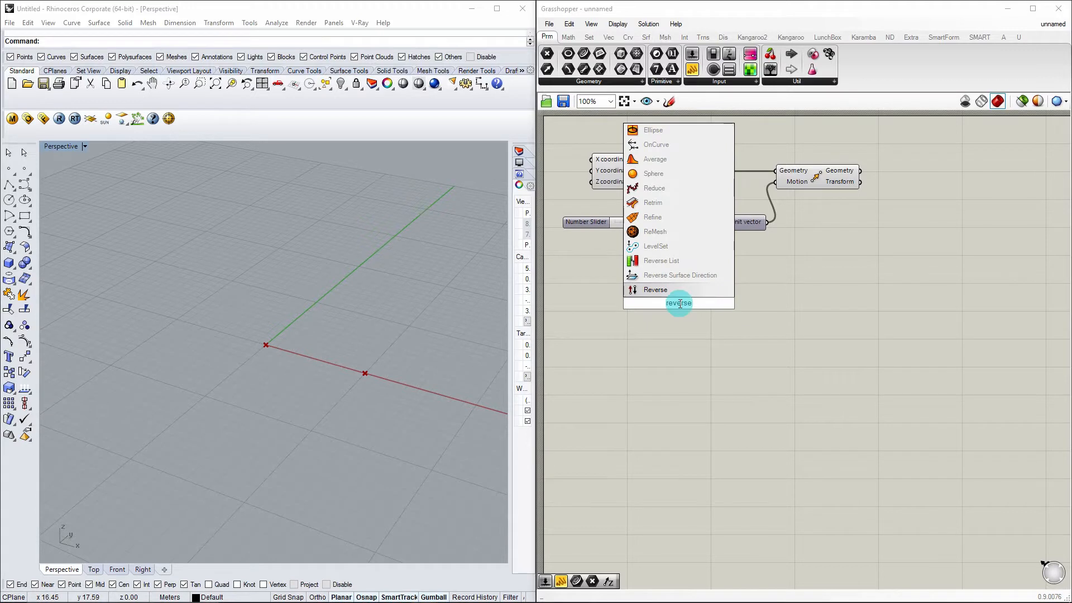
pyautogui.press('Return')
pyautogui.moveTo(679, 304); pyautogui.dragTo(784, 250)
pyautogui.keyDown('alt'); pyautogui.moveTo(776, 189); pyautogui.dragTo(867, 201); pyautogui.keyUp('alt')
pyautogui.moveTo(863, 245); pyautogui.dragTo(814, 228)
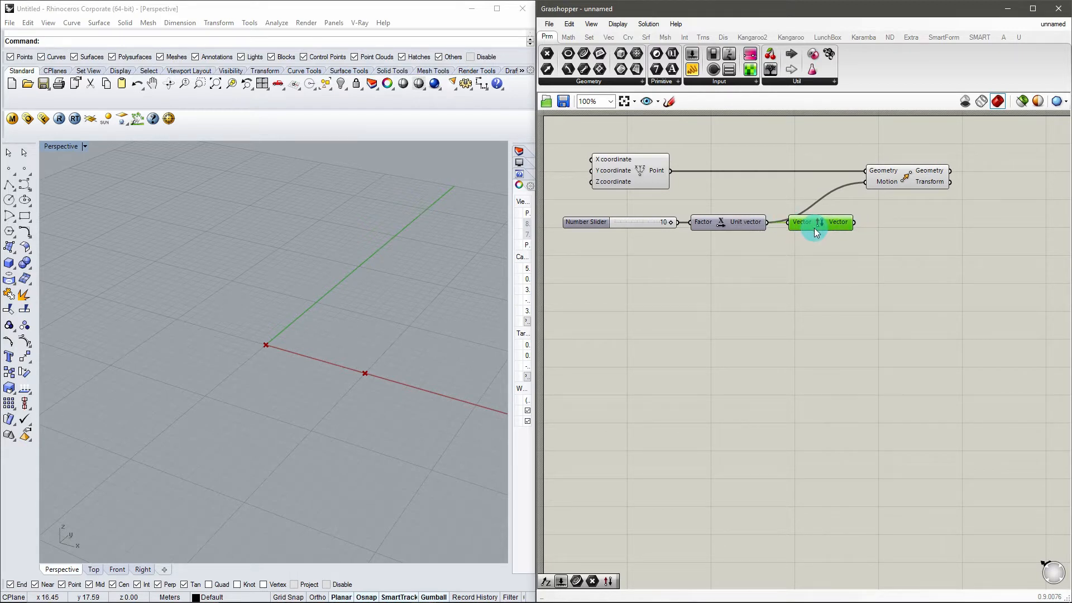
pyautogui.moveTo(852, 222); pyautogui.dragTo(865, 183)
pyautogui.moveTo(670, 221); pyautogui.dragTo(721, 279)
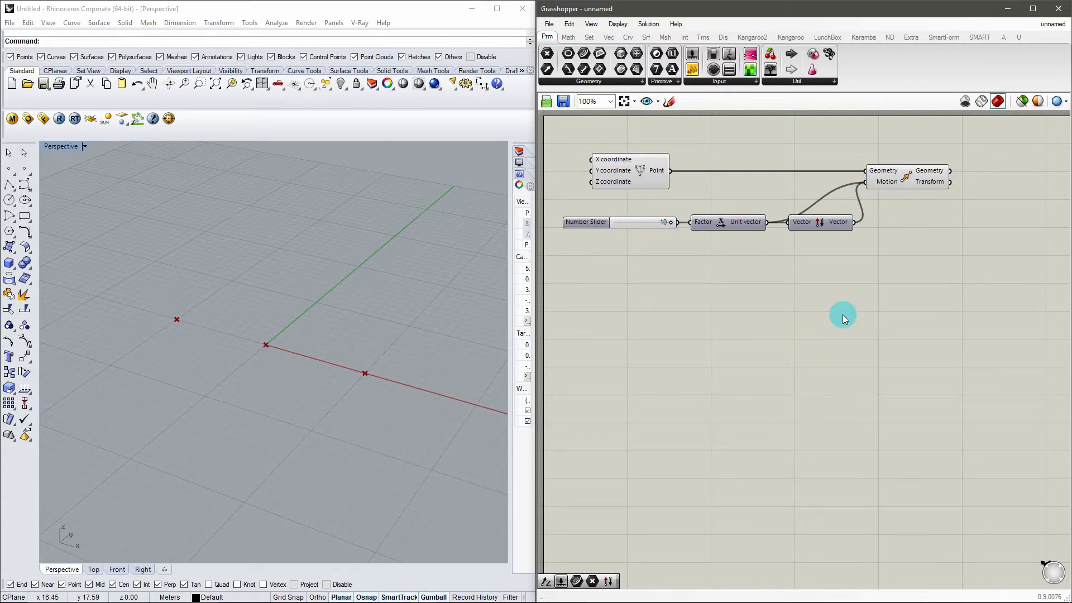
# Step: Duplicate the slider, Unit X, Reverse and Move components and place the copy directly below the originals
pyautogui.moveTo(958, 307); pyautogui.dragTo(674, 182)
pyautogui.hotkey('ctrl', 'c')
pyautogui.hotkey('ctrl', 'v')
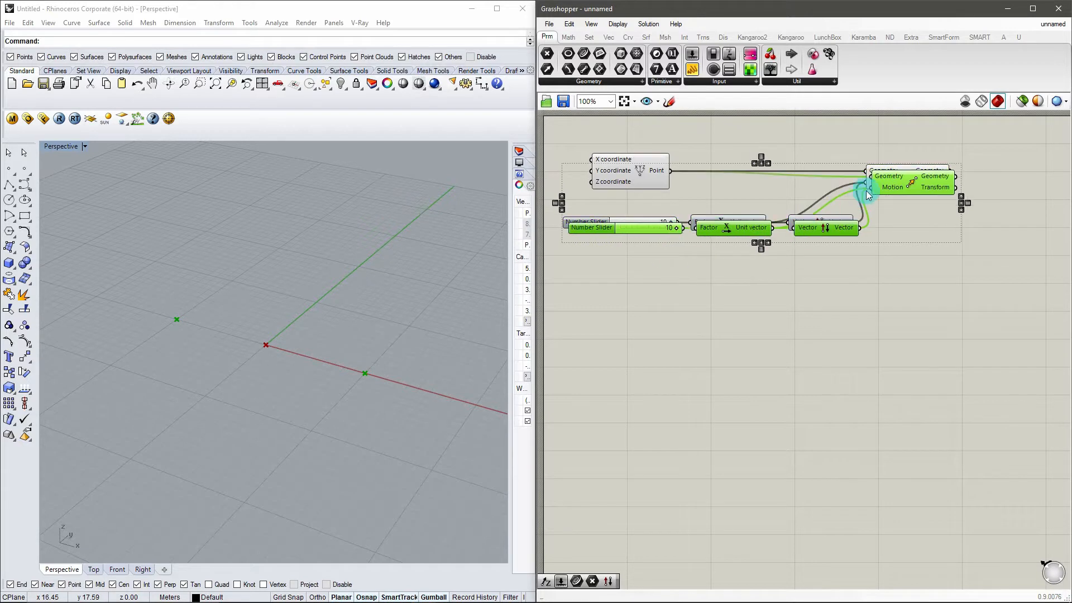
pyautogui.moveTo(861, 195); pyautogui.dragTo(885, 278)
# Step: Replace the lower copy's Unit X with a Unit Y wired to the slider, Reverse and Move, and set that slider to 8
pyautogui.doubleClick(704, 279)
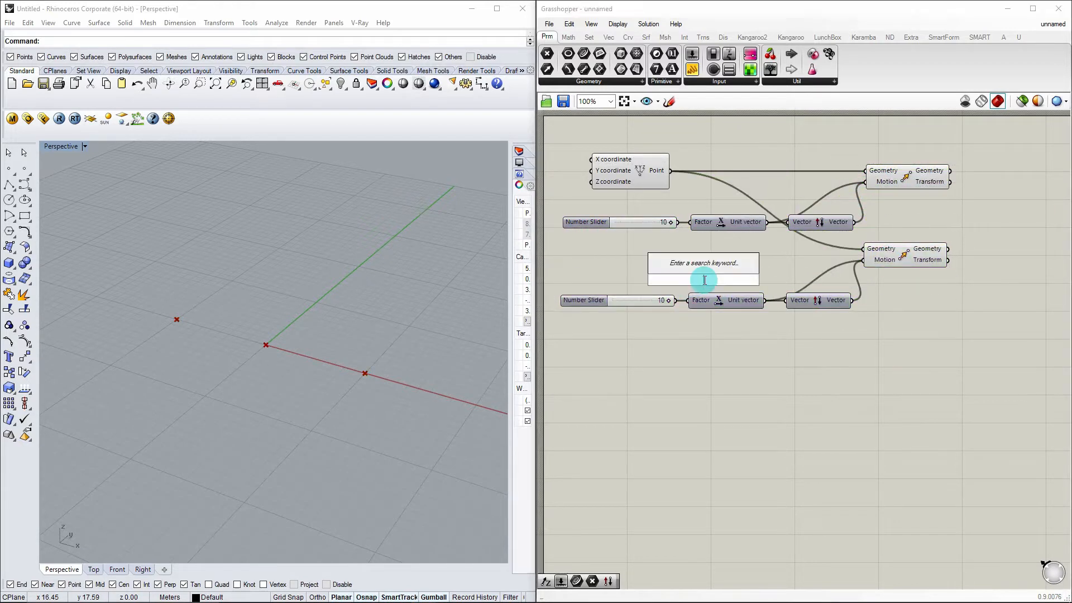
pyautogui.write('y')
pyautogui.press('Return')
pyautogui.moveTo(697, 279)
pyautogui.mouseDown()
pyautogui.moveTo(717, 278)
pyautogui.moveTo(738, 302)
pyautogui.moveTo(689, 302)
pyautogui.mouseUp()
pyautogui.click(738, 303)
pyautogui.press('Delete')
pyautogui.moveTo(712, 302)
pyautogui.mouseDown()
pyautogui.moveTo(785, 300)
pyautogui.moveTo(863, 260)
pyautogui.mouseUp()
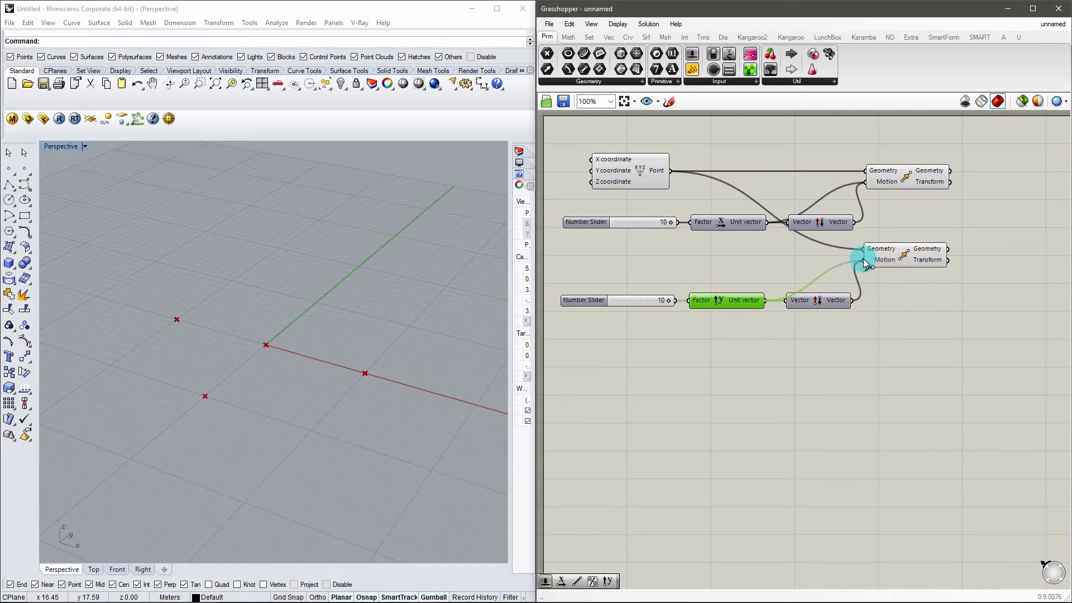
pyautogui.click(724, 324)
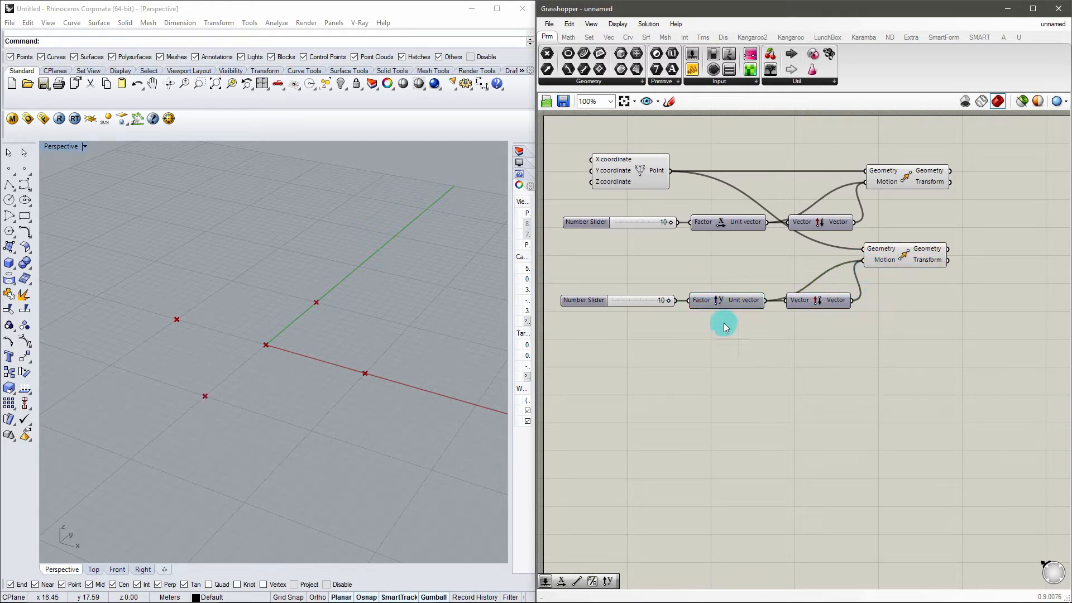
pyautogui.moveTo(670, 300); pyautogui.dragTo(655, 300)
# Step: Paste another copy of the X displacement chain beyond the first Move and feed its Geometry input from that Move's Geometry output
pyautogui.scroll(-2, 782, 359)
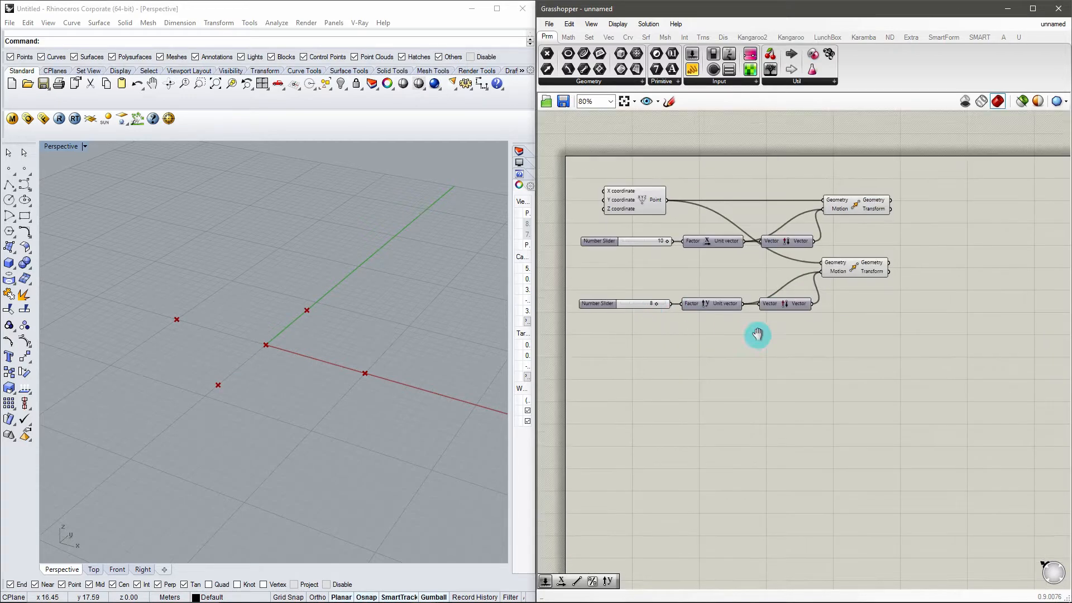
pyautogui.moveTo(757, 335); pyautogui.dragTo(729, 371, button='right')
pyautogui.hotkey('ctrl', 'v')
pyautogui.scroll(-1, 632, 308)
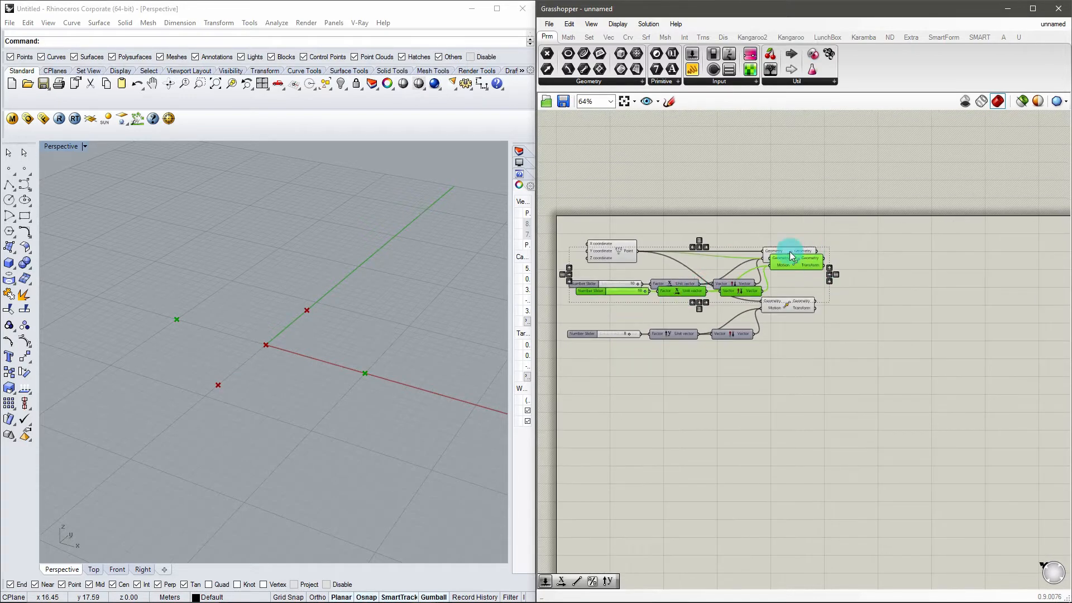
pyautogui.scroll(-1, 790, 252)
pyautogui.moveTo(789, 257); pyautogui.dragTo(833, 326)
pyautogui.scroll(2, 810, 303)
pyautogui.moveTo(778, 226); pyautogui.dragTo(824, 330)
pyautogui.hotkey('ctrl', 'z')
pyautogui.hotkey('ctrl', 'z')
pyautogui.moveTo(778, 226); pyautogui.dragTo(960, 279)
pyautogui.scroll(-2, 725, 357)
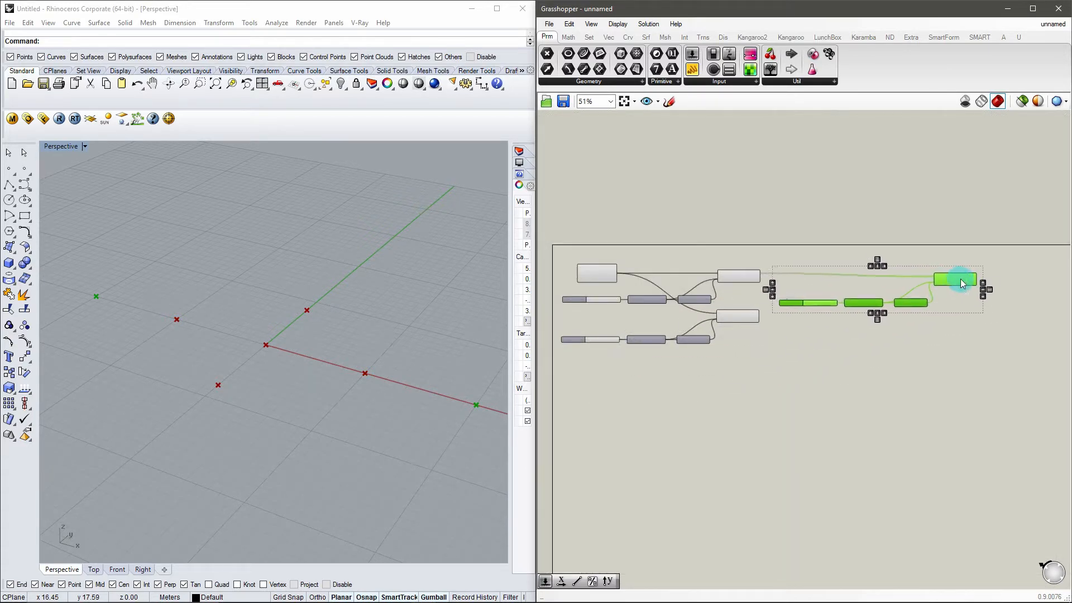
pyautogui.click(944, 334)
# Step: Replace the newest copy's Unit X with a Unit Z wired to the slider and Move's Motion, and set the slider to 7
pyautogui.scroll(5, 842, 326)
pyautogui.doubleClick(823, 304)
pyautogui.write('z')
pyautogui.press('Return')
pyautogui.moveTo(753, 320); pyautogui.dragTo(772, 317)
pyautogui.moveTo(1069, 261); pyautogui.dragTo(938, 280, button='right')
pyautogui.moveTo(757, 336); pyautogui.dragTo(786, 337)
pyautogui.keyDown('shift'); pyautogui.moveTo(893, 337); pyautogui.dragTo(909, 277); pyautogui.keyUp('shift')
pyautogui.scroll(-2, 910, 284)
pyautogui.scroll(3, 686, 326)
pyautogui.moveTo(740, 313); pyautogui.dragTo(712, 314)
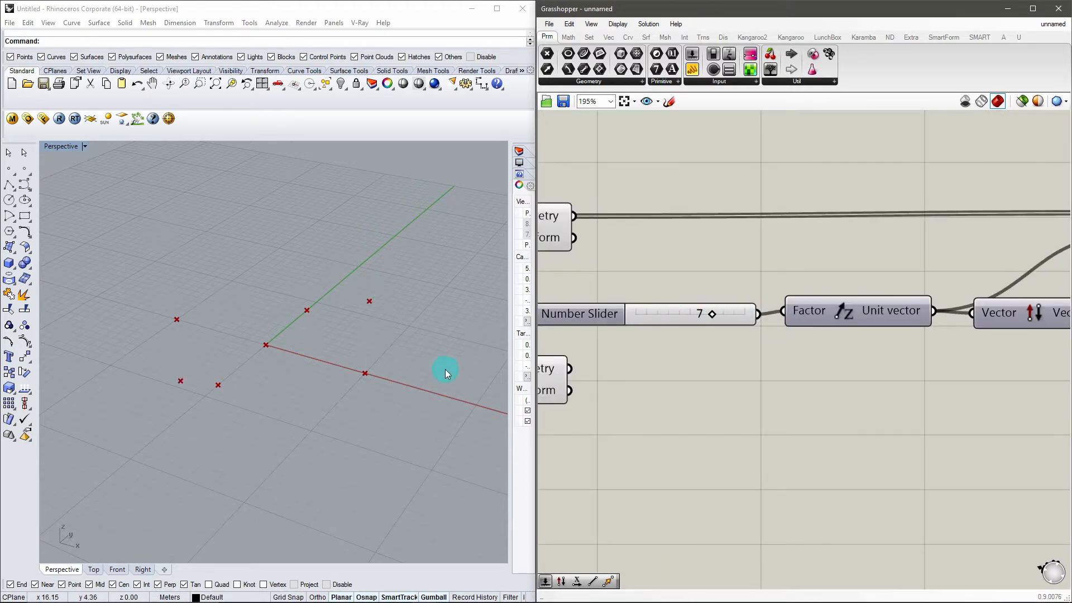
# Step: Set the Unit Z slider to 10 and remove the Reverse component so only Unit Z drives the last Move
pyautogui.moveTo(481, 362); pyautogui.dragTo(510, 335, button='right')
pyautogui.scroll(-3, 873, 313)
pyautogui.scroll(3, 718, 321)
pyautogui.moveTo(718, 319); pyautogui.dragTo(737, 333)
pyautogui.scroll(-5, 792, 346)
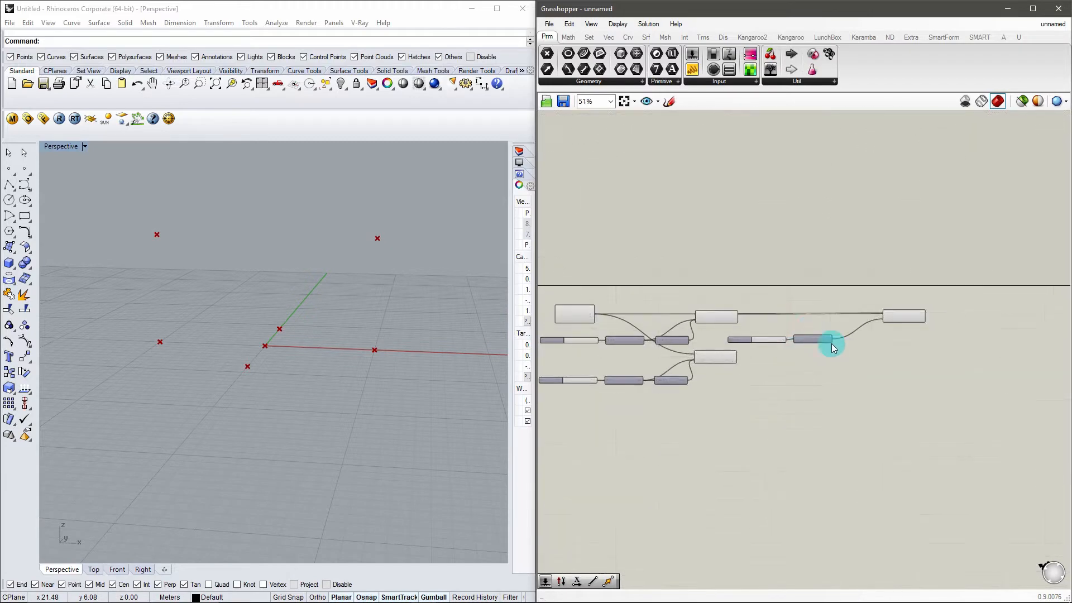
pyautogui.scroll(7, 846, 353)
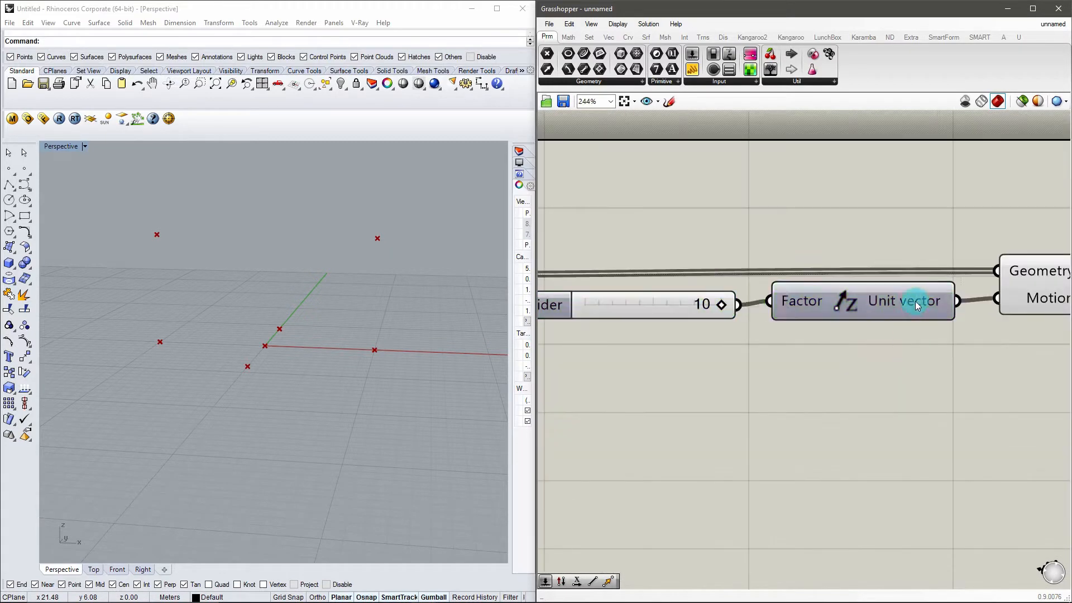
pyautogui.scroll(-7, 840, 303)
pyautogui.scroll(6, 787, 282)
pyautogui.scroll(-4, 837, 353)
# Step: Group the X displacement components together with the Construct Point and name the group "desplazamiento x"
pyautogui.moveTo(929, 309); pyautogui.dragTo(750, 238)
pyautogui.keyDown('shift'); pyautogui.click(642, 305); pyautogui.keyUp('shift')
pyautogui.rightClick(777, 301)
pyautogui.click(806, 411)
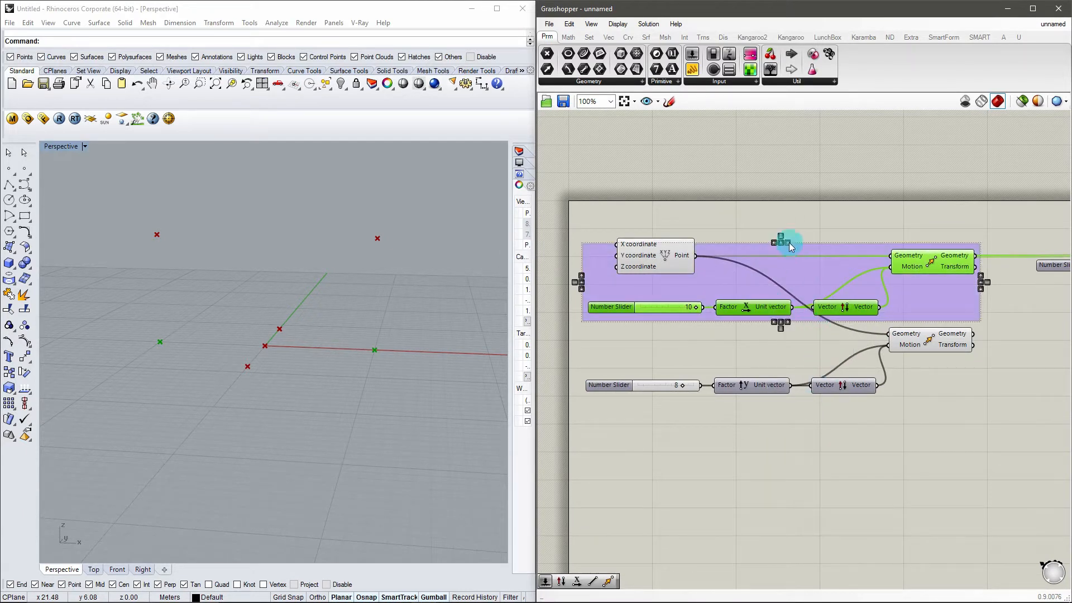
pyautogui.rightClick(805, 250)
pyautogui.write('desplazamiento x')
pyautogui.press('Return')
# Step: Group the Y displacement slider, Unit Y, Reverse and Move components and name the group "desplazamiento y"
pyautogui.moveTo(916, 471); pyautogui.dragTo(611, 359)
pyautogui.rightClick(751, 349)
pyautogui.click(809, 455)
pyautogui.write('Delete')
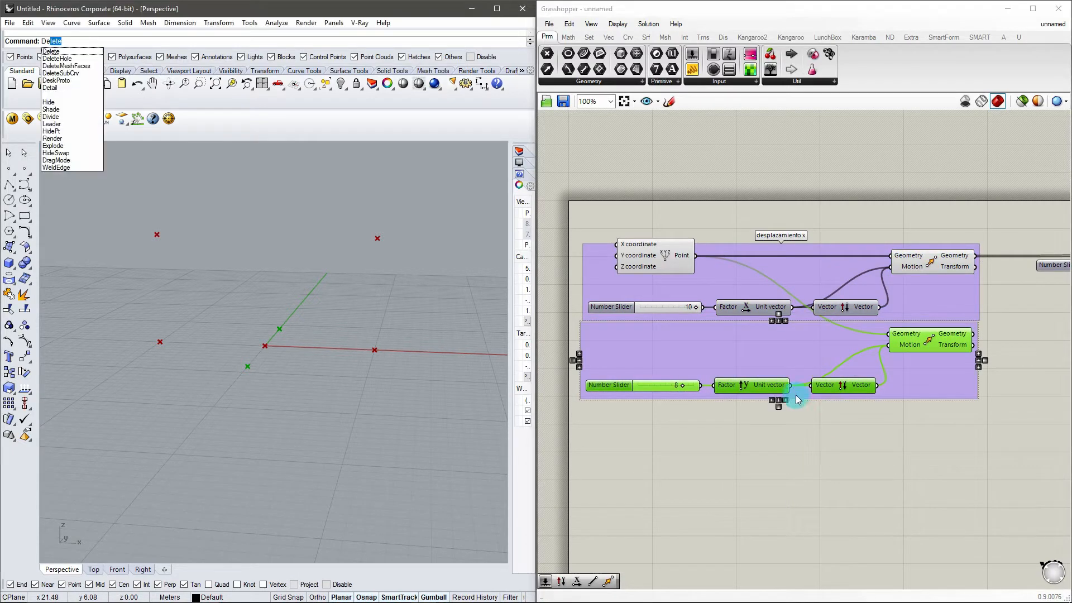
pyautogui.click(797, 399)
pyautogui.rightClick(801, 362)
pyautogui.write('desplazamiento y')
pyautogui.click(960, 419)
# Step: Change the colour of the "desplazamiento y" group to light blue
pyautogui.moveTo(802, 360); pyautogui.dragTo(803, 365)
pyautogui.rightClick(802, 366)
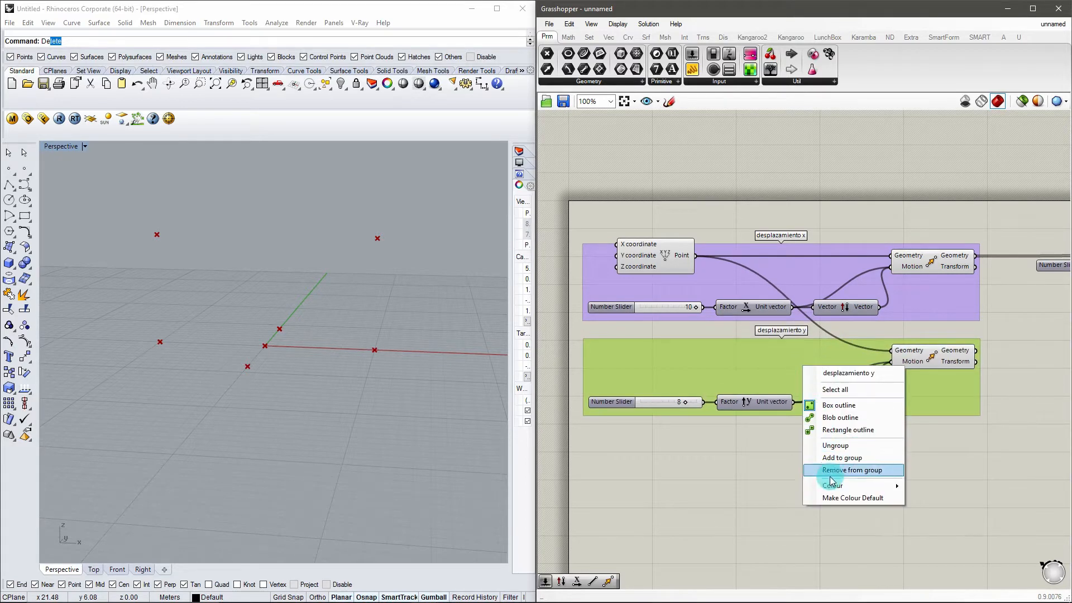
pyautogui.moveTo(831, 485)
pyautogui.click(1045, 493)
# Step: Group the Z displacement slider, Unit Z and Move components and name the group "desplazamiento z"
pyautogui.scroll(-3, 661, 429)
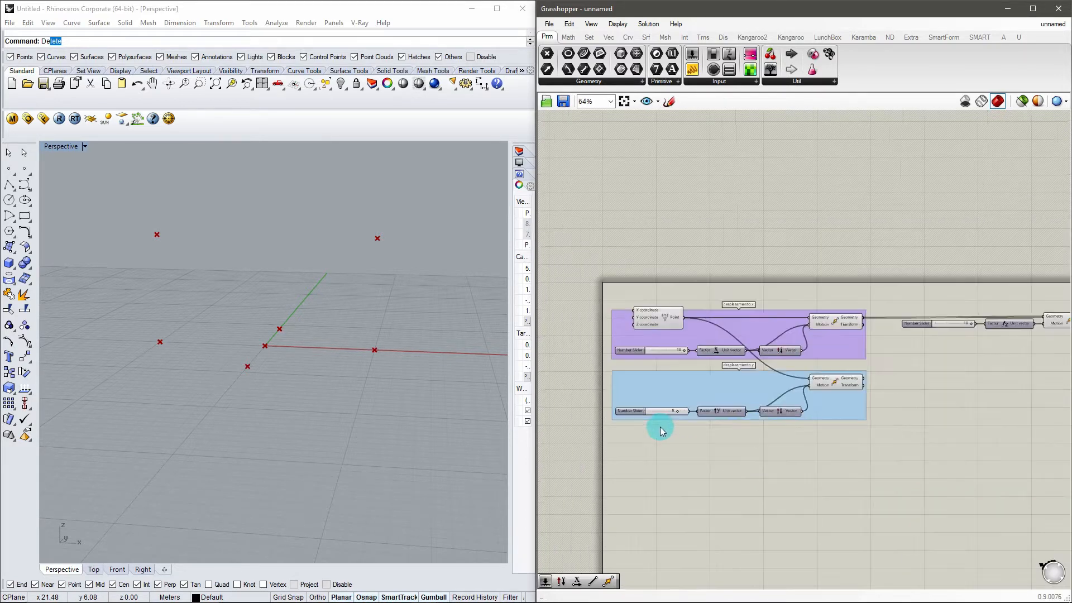
pyautogui.moveTo(835, 460); pyautogui.dragTo(682, 451, button='right')
pyautogui.moveTo(958, 357); pyautogui.dragTo(726, 266)
pyautogui.rightClick(811, 317)
pyautogui.middleClick(774, 324)
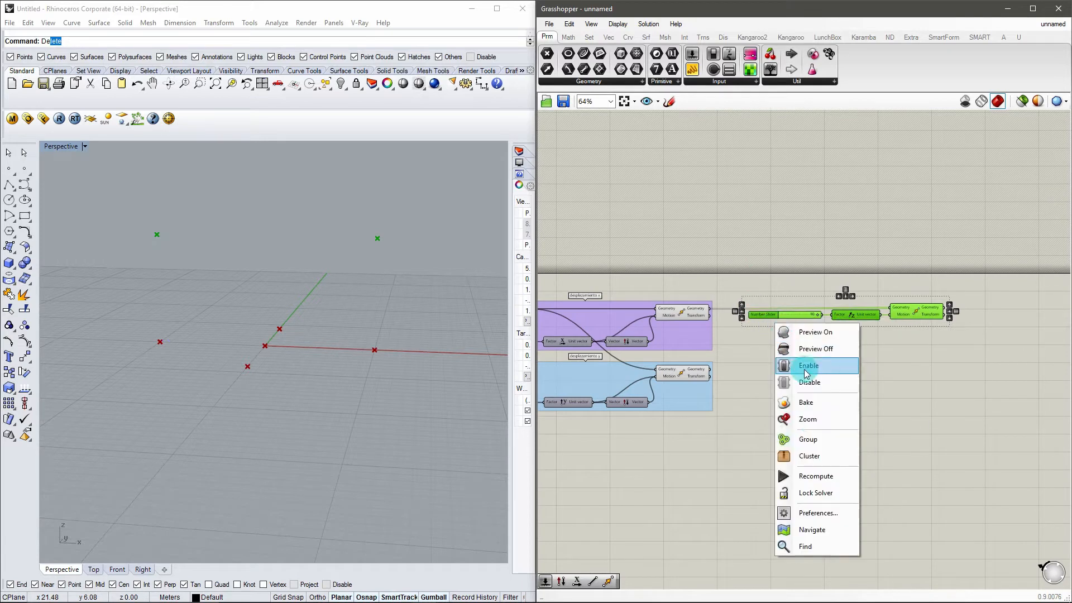
pyautogui.click(808, 438)
pyautogui.rightClick(819, 305)
pyautogui.write('desplazamiento z')
pyautogui.press('Return')
# Step: Change the colour of the "desplazamiento z" group to light turquoise green
pyautogui.scroll(5, 852, 313)
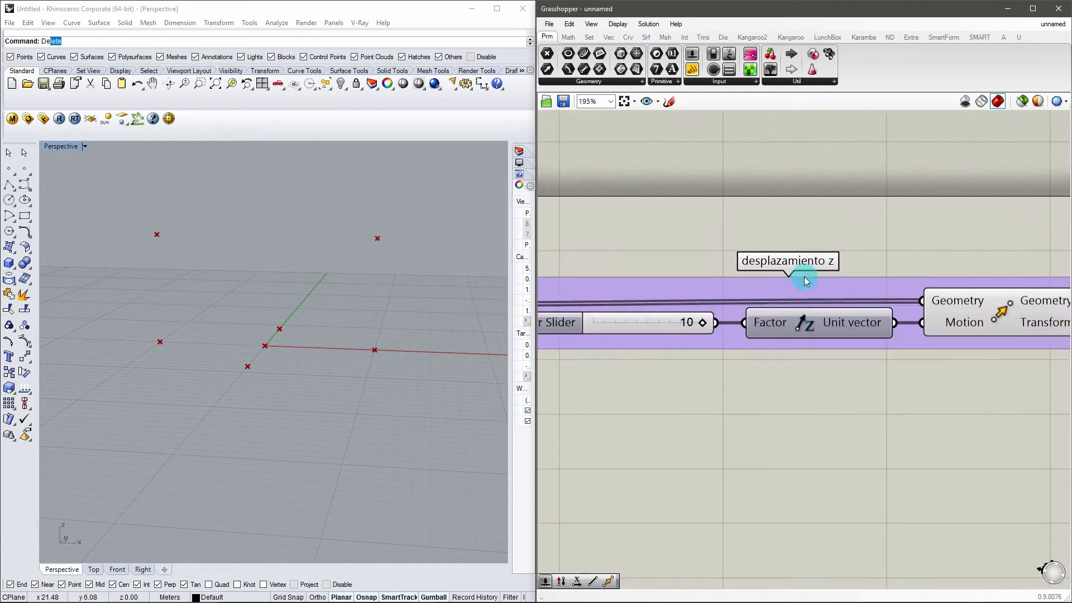
pyautogui.rightClick(798, 291)
pyautogui.moveTo(860, 418)
pyautogui.moveTo(1009, 494); pyautogui.dragTo(1002, 506)
pyautogui.click(743, 497)
pyautogui.scroll(-7, 744, 498)
pyautogui.moveTo(793, 492); pyautogui.dragTo(754, 291, button='right')
pyautogui.scroll(3, 790, 262)
pyautogui.scroll(-1, 785, 260)
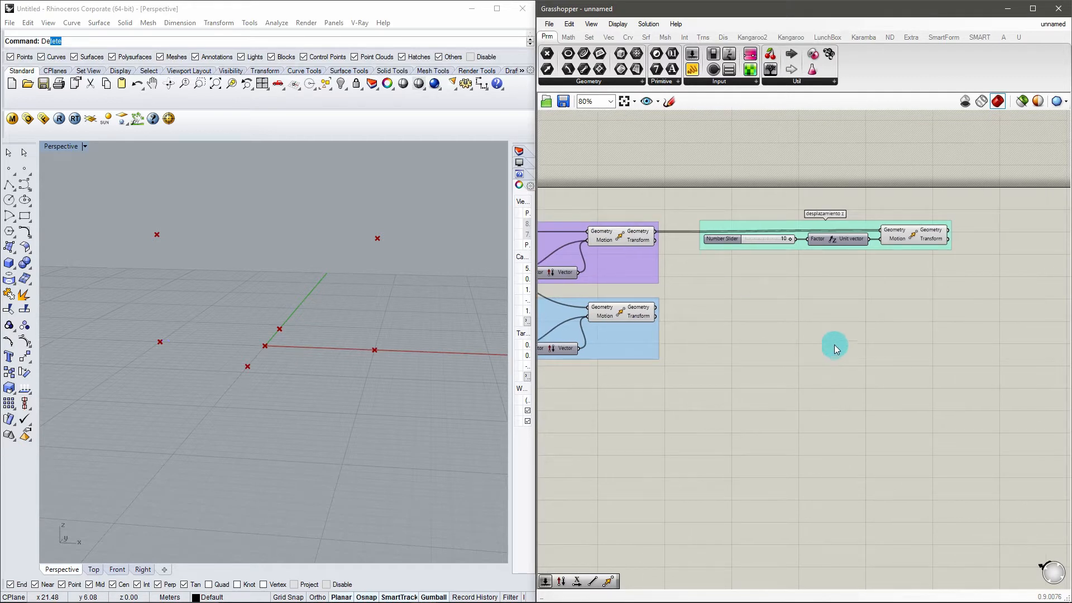
pyautogui.moveTo(847, 339); pyautogui.dragTo(840, 343, button='right')
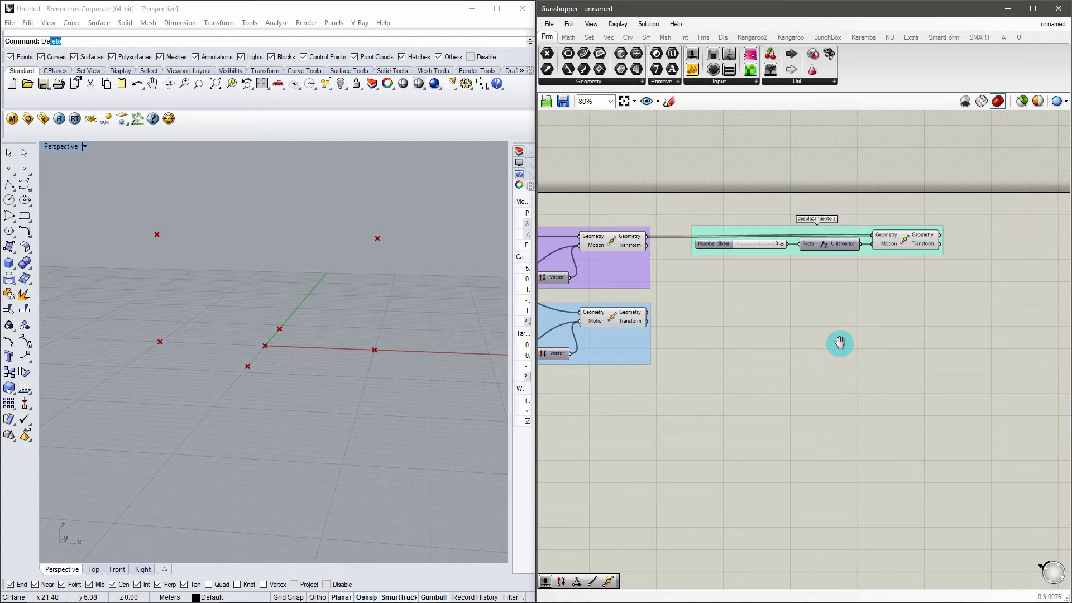
# Step: Add a List Item component, feed it the geometry of the Y displacement Move and give it an extra +1 output
pyautogui.doubleClick(689, 327)
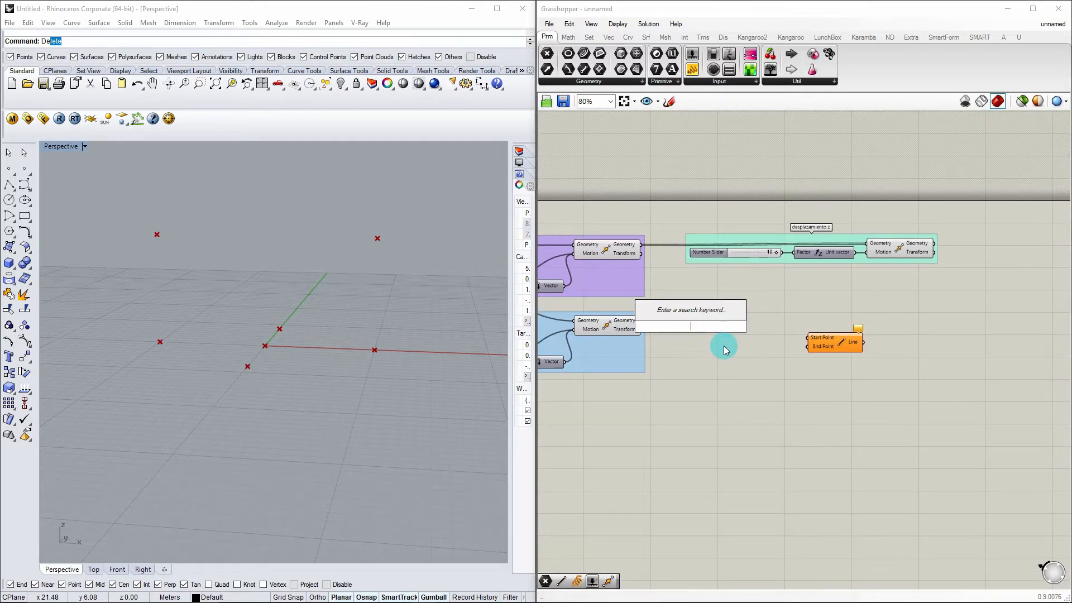
pyautogui.write('list item')
pyautogui.press('Return')
pyautogui.scroll(3, 634, 319)
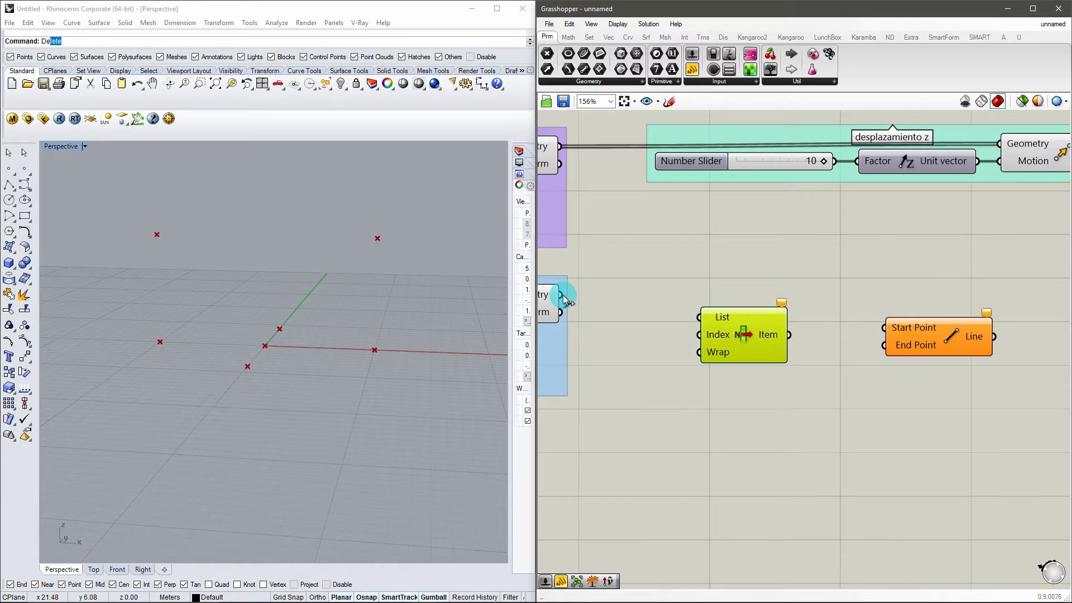
pyautogui.scroll(5, 738, 335)
pyautogui.click(823, 478)
pyautogui.scroll(-4, 765, 394)
pyautogui.scroll(2, 826, 385)
# Step: Try a panel on the List Item's +1 output and delete the trial components
pyautogui.moveTo(691, 74); pyautogui.dragTo(873, 279)
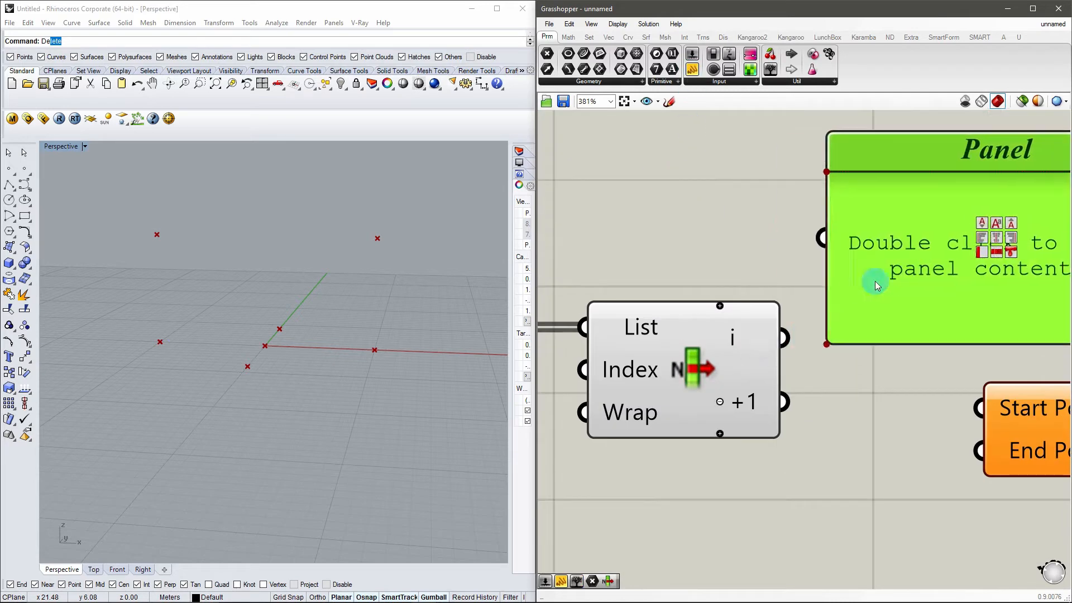
pyautogui.moveTo(826, 237); pyautogui.dragTo(785, 402)
pyautogui.click(802, 288)
pyautogui.press('Delete')
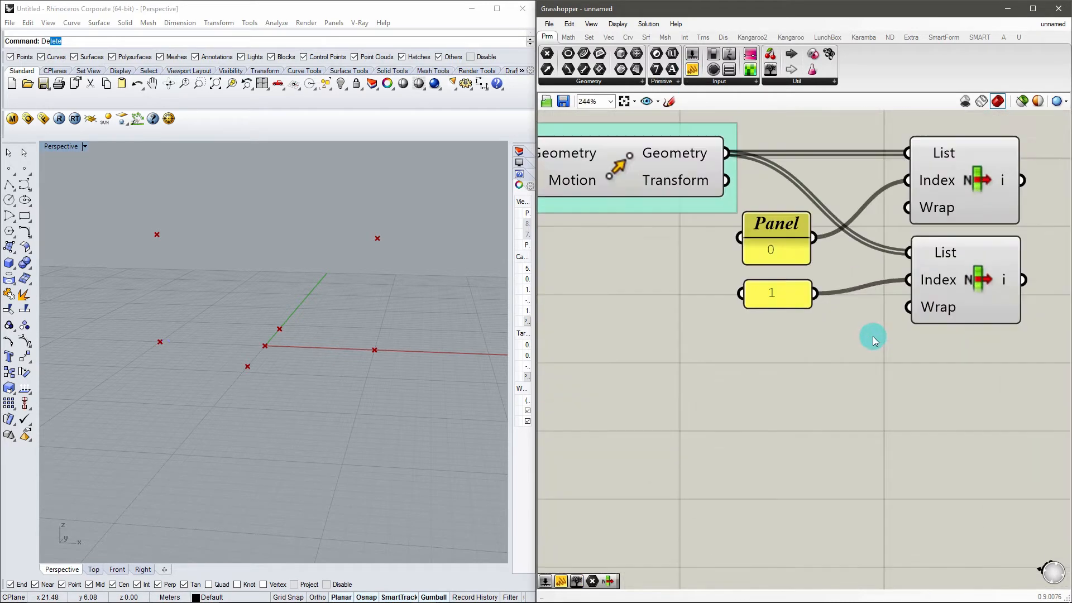
pyautogui.click(785, 308)
pyautogui.press('Delete')
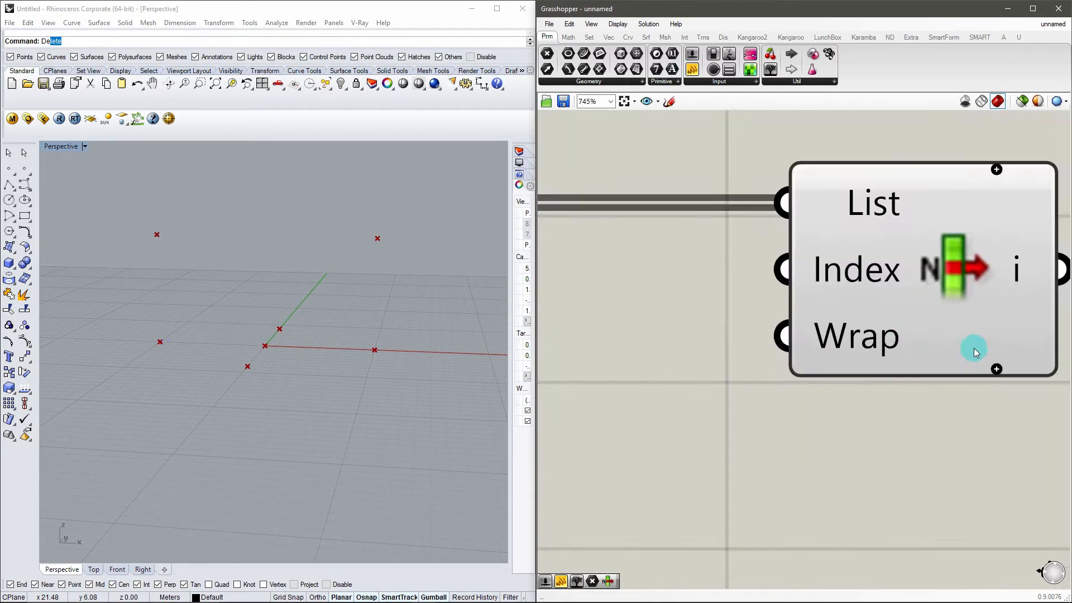
# Step: Add a Line component with start point and end point inputs near the List Item components
pyautogui.scroll(-5, 893, 352)
pyautogui.moveTo(970, 298); pyautogui.dragTo(924, 299)
pyautogui.scroll(-5, 887, 307)
pyautogui.scroll(5, 835, 347)
pyautogui.doubleClick(835, 343)
pyautogui.write('line')
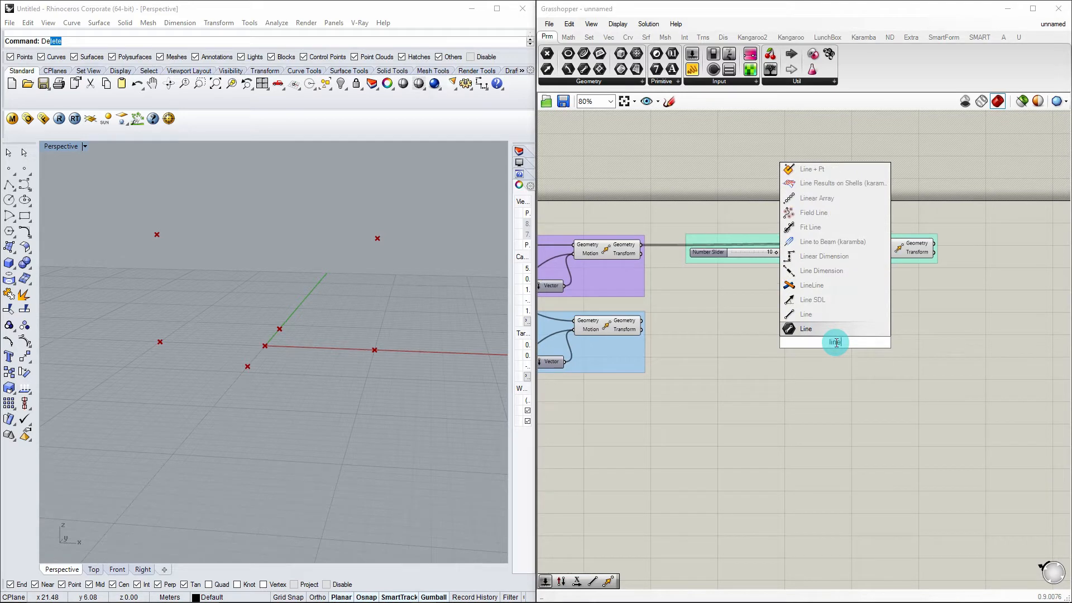
pyautogui.click(835, 316)
# Step: Rearrange the List Item and Line components so the Line sits to the right of the two List Items
pyautogui.click(608, 251)
pyautogui.scroll(-3, 905, 293)
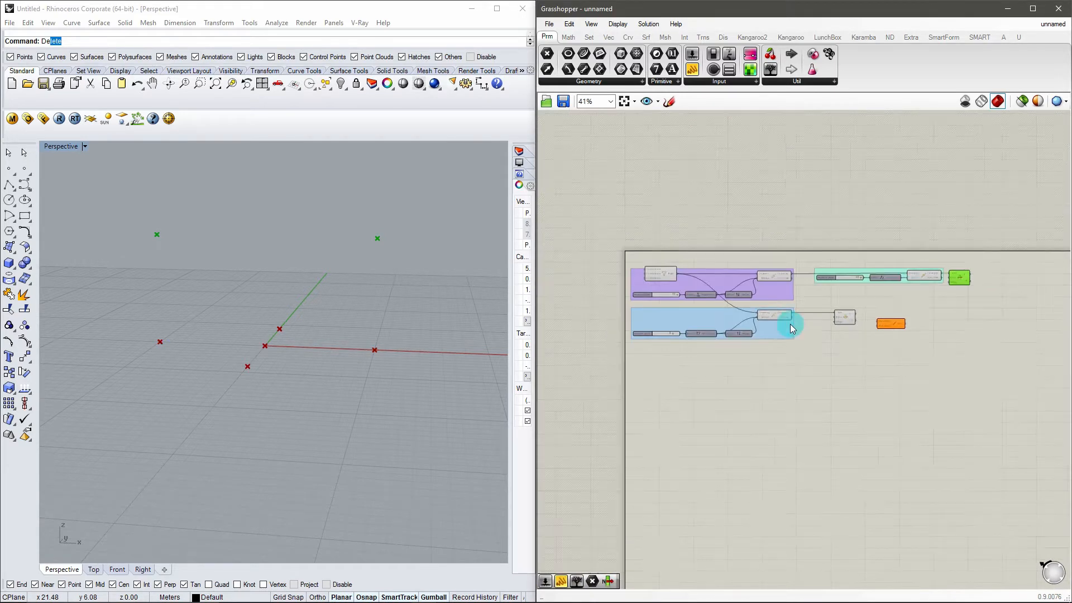
pyautogui.scroll(2, 753, 358)
pyautogui.moveTo(918, 374); pyautogui.dragTo(610, 287)
pyautogui.moveTo(785, 302); pyautogui.dragTo(756, 321)
pyautogui.scroll(-3, 748, 346)
pyautogui.scroll(3, 903, 344)
pyautogui.moveTo(966, 268); pyautogui.dragTo(801, 241)
pyautogui.moveTo(829, 309); pyautogui.dragTo(931, 318)
pyautogui.scroll(3, 920, 307)
pyautogui.scroll(-1, 931, 318)
pyautogui.moveTo(931, 318); pyautogui.dragTo(767, 327, button='right')
pyautogui.scroll(3, 989, 261)
pyautogui.moveTo(665, 354); pyautogui.dragTo(823, 242)
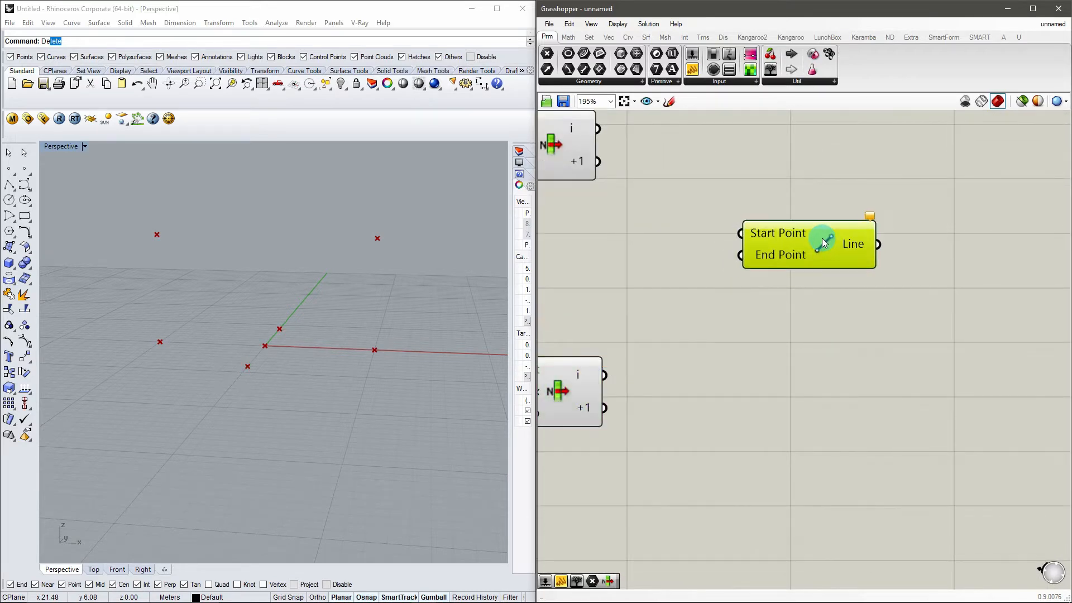
# Step: Duplicate the Line and wire the upper List Item's i and +1 to the start points, the lower's +1 and i to the end points
pyautogui.scroll(-3, 754, 365)
pyautogui.keyDown('alt'); pyautogui.moveTo(782, 307); pyautogui.dragTo(771, 370); pyautogui.keyUp('alt')
pyautogui.moveTo(653, 218); pyautogui.dragTo(745, 285)
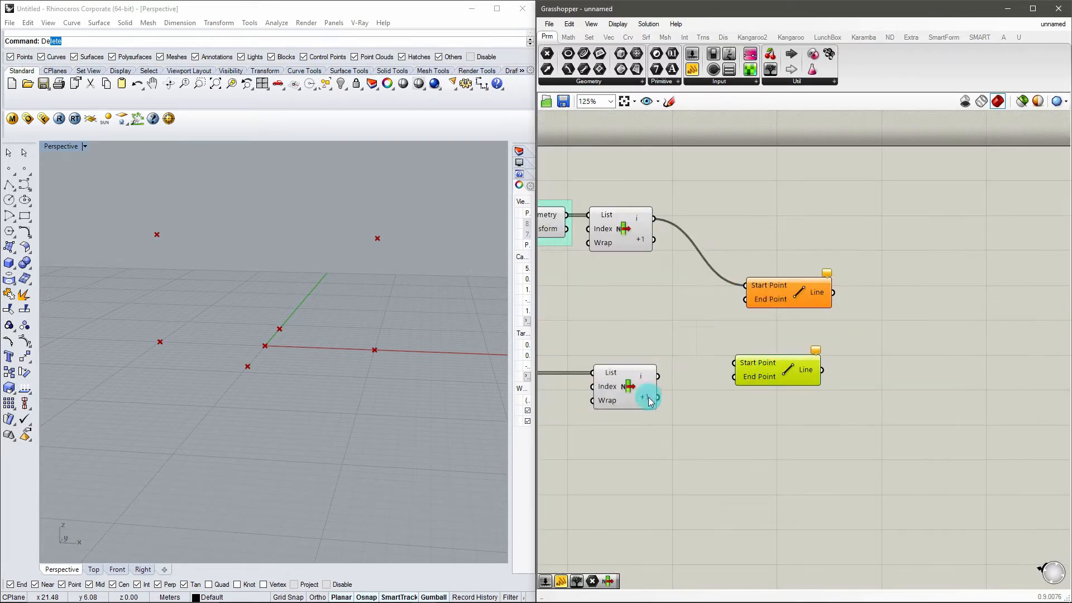
pyautogui.moveTo(650, 400); pyautogui.dragTo(745, 300)
pyautogui.moveTo(653, 238); pyautogui.dragTo(736, 363)
pyautogui.moveTo(658, 376); pyautogui.dragTo(735, 378)
pyautogui.click(775, 350)
pyautogui.moveTo(252, 313); pyautogui.dragTo(251, 352, button='right')
# Step: Duplicate the two connected Line components and arrange them as an upper pair and a lower pair beside the List Items
pyautogui.moveTo(764, 367); pyautogui.dragTo(773, 325)
pyautogui.moveTo(831, 373); pyautogui.dragTo(787, 369)
pyautogui.hotkey('ctrl', 'c')
pyautogui.hotkey('ctrl', 'v')
pyautogui.scroll(-2, 777, 262)
pyautogui.scroll(2, 776, 286)
pyautogui.moveTo(858, 338); pyautogui.dragTo(777, 265)
pyautogui.moveTo(796, 272); pyautogui.dragTo(808, 218)
pyautogui.moveTo(855, 452); pyautogui.dragTo(747, 365)
pyautogui.moveTo(798, 369); pyautogui.dragTo(816, 364)
pyautogui.click(916, 345)
# Step: Disconnect the start point and end point inputs of both Line components in the lower pair
pyautogui.rightClick(769, 359)
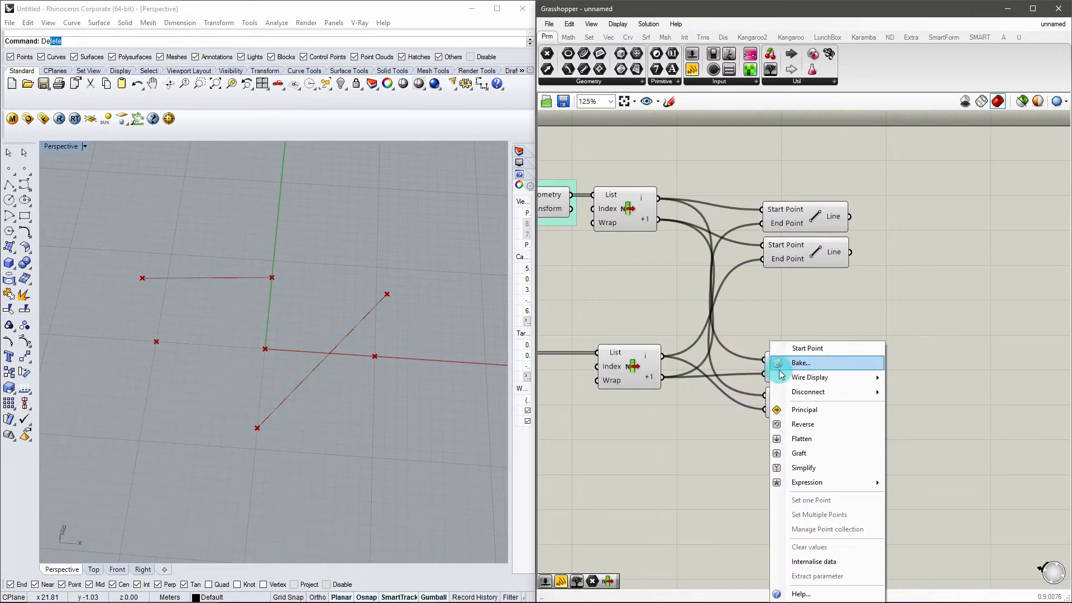
pyautogui.moveTo(820, 391)
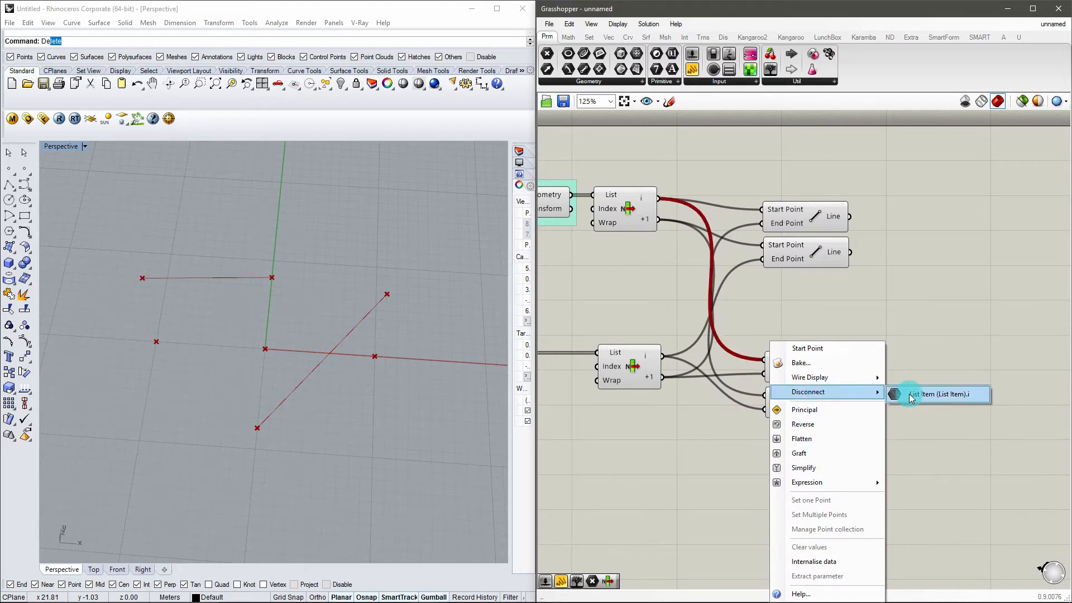
pyautogui.click(910, 394)
pyautogui.rightClick(765, 373)
pyautogui.click(921, 391)
pyautogui.rightClick(773, 400)
pyautogui.click(912, 393)
pyautogui.rightClick(766, 408)
pyautogui.click(762, 402)
pyautogui.rightClick(764, 409)
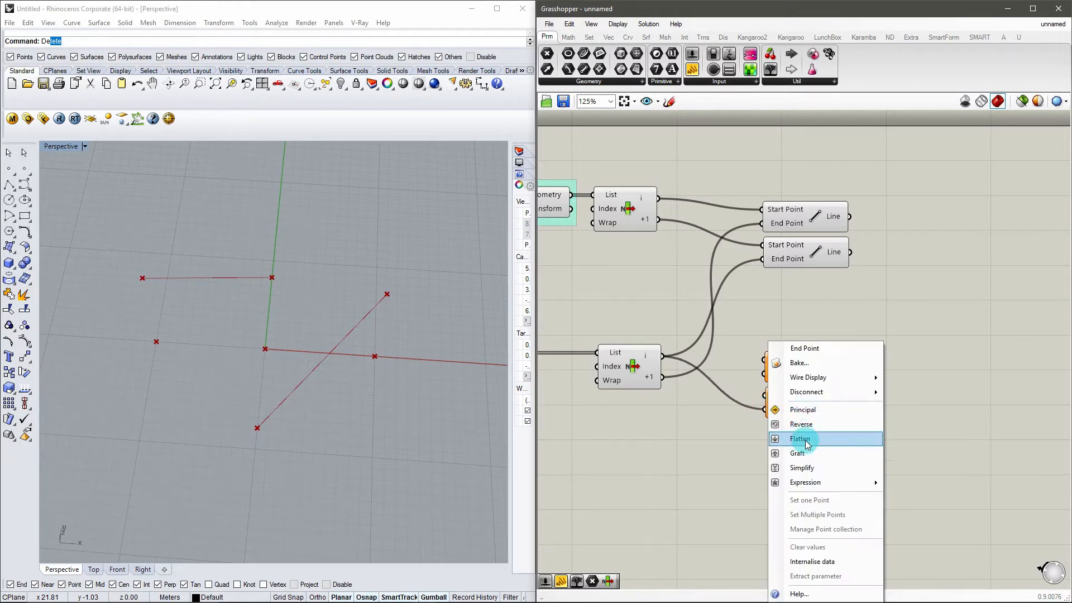
pyautogui.moveTo(819, 391)
pyautogui.click(929, 394)
pyautogui.scroll(1, 737, 335)
# Step: Connect the i outputs of the upper and lower List Items to the third Line's start and end points
pyautogui.click(602, 165)
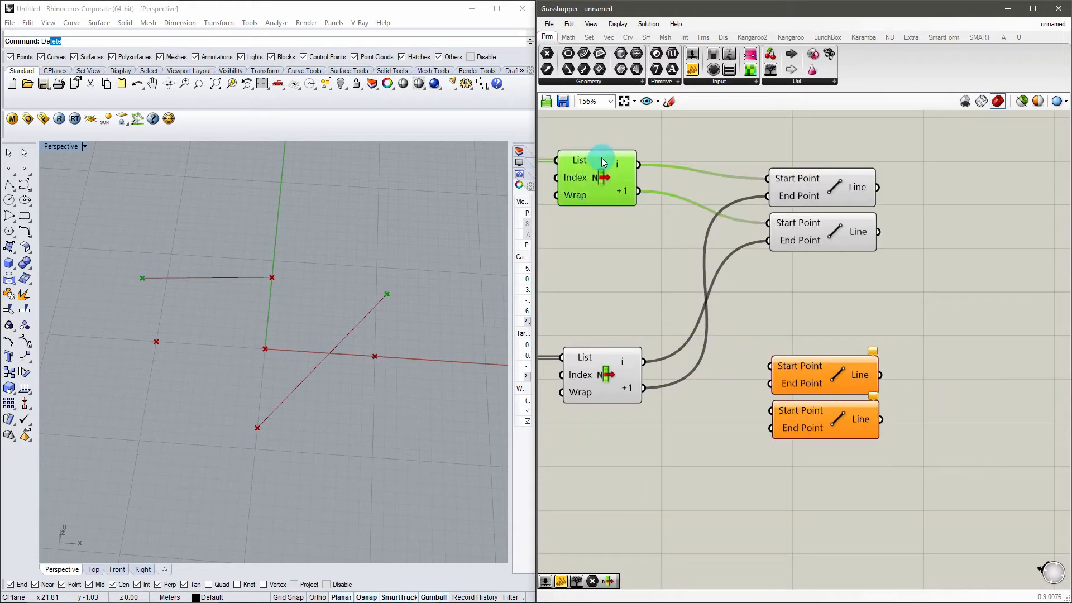
pyautogui.click(819, 189)
pyautogui.moveTo(639, 164); pyautogui.dragTo(780, 360)
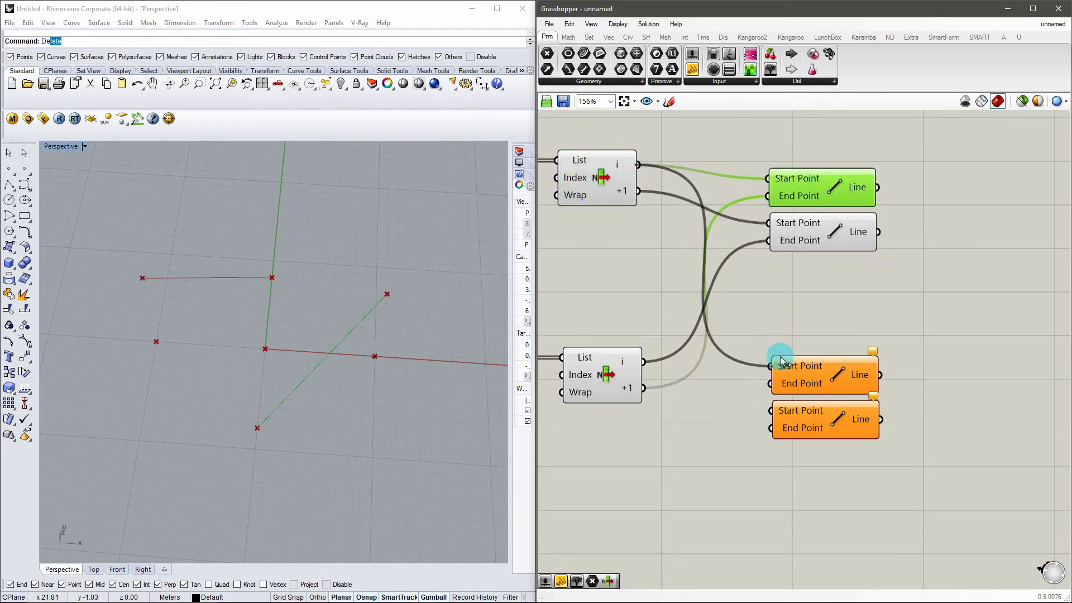
pyautogui.moveTo(666, 382); pyautogui.dragTo(786, 388)
pyautogui.moveTo(643, 363); pyautogui.dragTo(770, 382)
pyautogui.moveTo(357, 296); pyautogui.dragTo(505, 350, button='right')
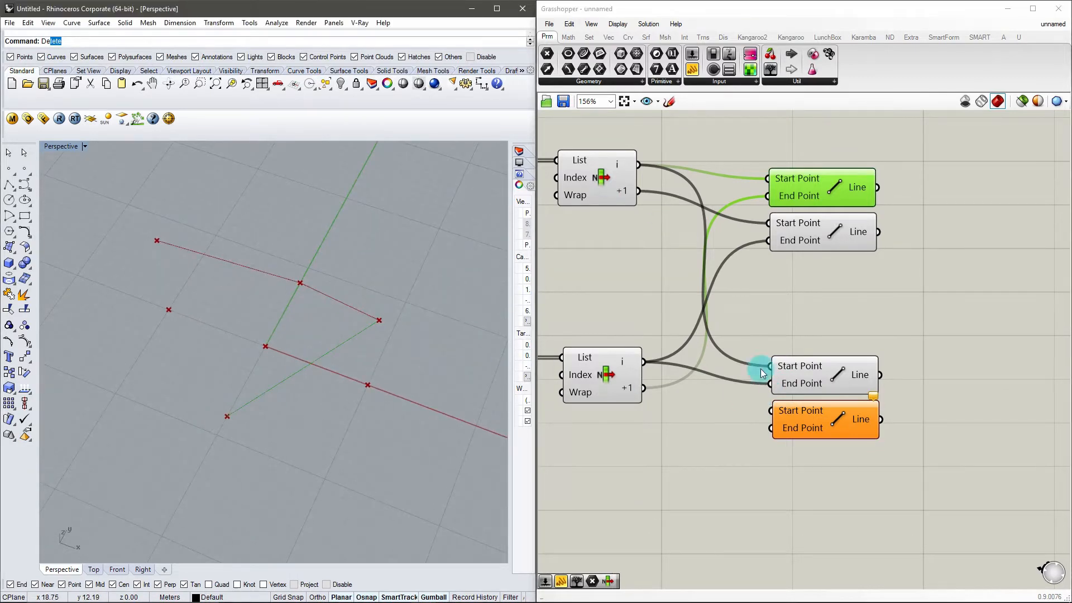
# Step: Connect the +1 outputs of the upper and lower List Items to the fourth Line's start and end points
pyautogui.click(809, 421)
pyautogui.click(603, 182)
pyautogui.moveTo(637, 191); pyautogui.dragTo(777, 416)
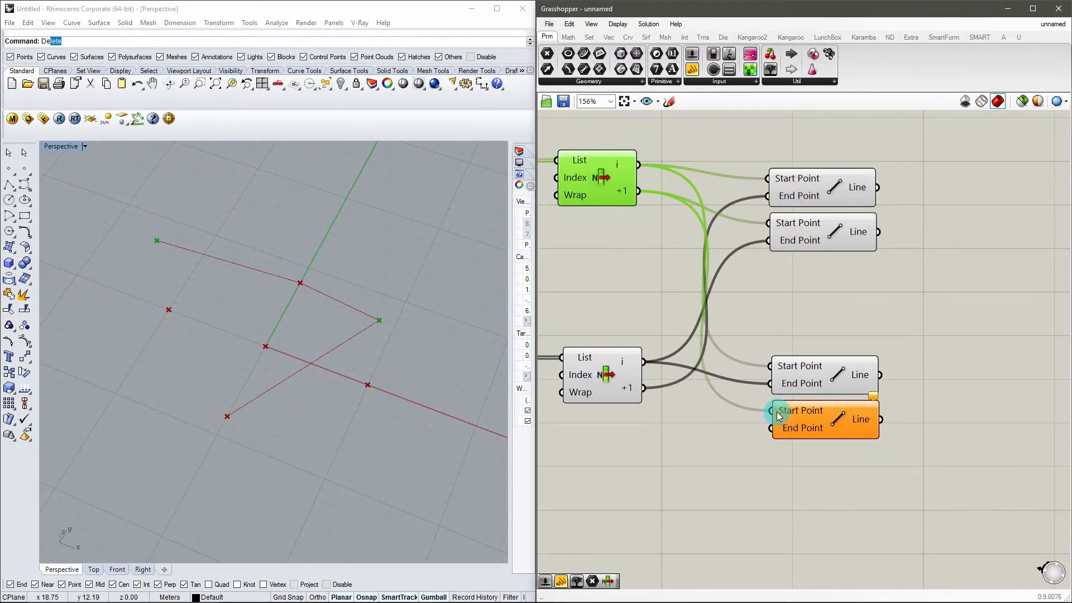
pyautogui.moveTo(649, 385); pyautogui.dragTo(775, 428)
pyautogui.click(785, 466)
pyautogui.moveTo(425, 418); pyautogui.dragTo(393, 403, button='right')
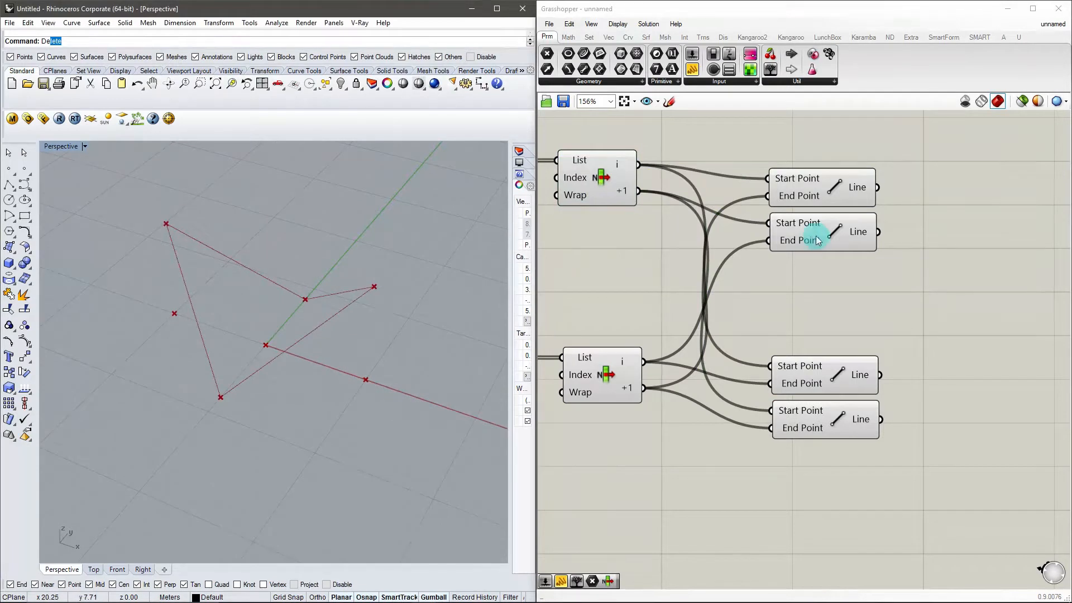
# Step: Add a Divide Curve component and connect the first Line to its Curve input
pyautogui.click(810, 199)
pyautogui.click(814, 241)
pyautogui.click(809, 371)
pyautogui.click(813, 424)
pyautogui.moveTo(912, 343); pyautogui.dragTo(751, 352, button='right')
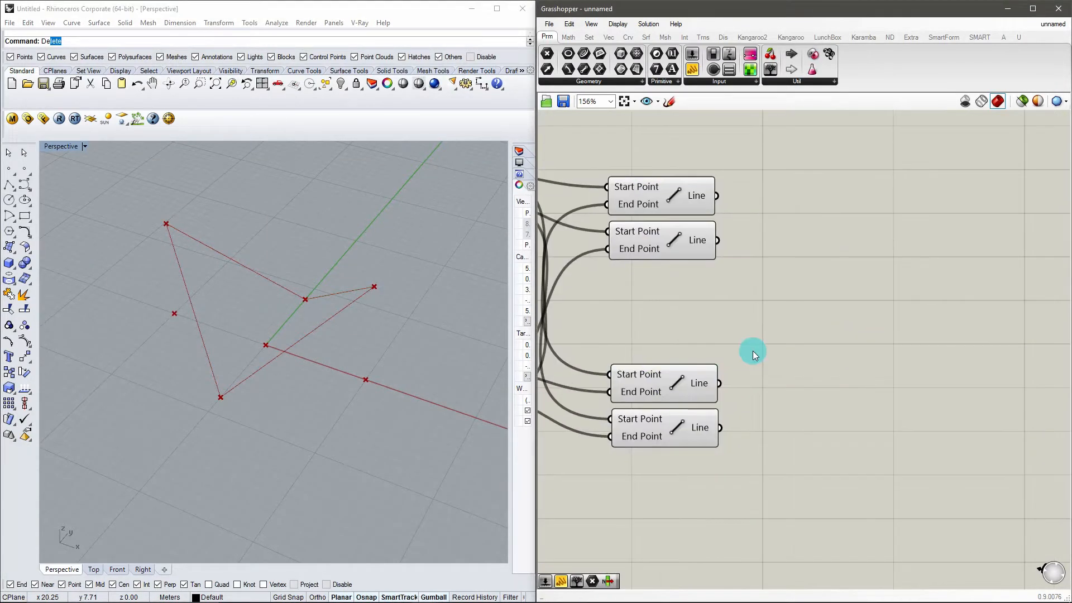
pyautogui.doubleClick(844, 237)
pyautogui.write('divid')
pyautogui.press('Return')
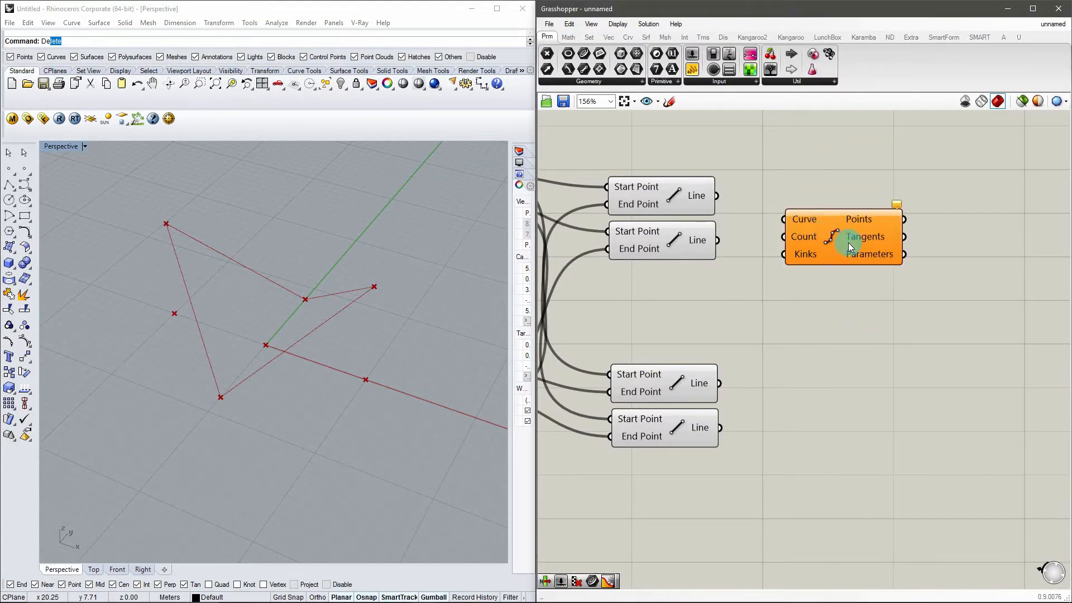
pyautogui.moveTo(717, 195); pyautogui.dragTo(783, 195)
pyautogui.click(863, 243)
# Step: Duplicate the Divide Curve component for the other three Lines and connect each Line to its own copy
pyautogui.click(832, 230)
pyautogui.hotkey('ctrl', 'c')
pyautogui.hotkey('ctrl', 'v')
pyautogui.moveTo(836, 222); pyautogui.dragTo(843, 358)
pyautogui.hotkey('ctrl', 'c')
pyautogui.hotkey('ctrl', 'v')
pyautogui.moveTo(719, 383); pyautogui.dragTo(819, 434)
pyautogui.hotkey('ctrl', 'c')
pyautogui.hotkey('ctrl', 'v')
pyautogui.moveTo(720, 428); pyautogui.dragTo(784, 408)
# Step: Add a Line component between the Points of the first two Divide Curve components and reverse its End Point input
pyautogui.moveTo(1043, 243); pyautogui.dragTo(826, 268, button='right')
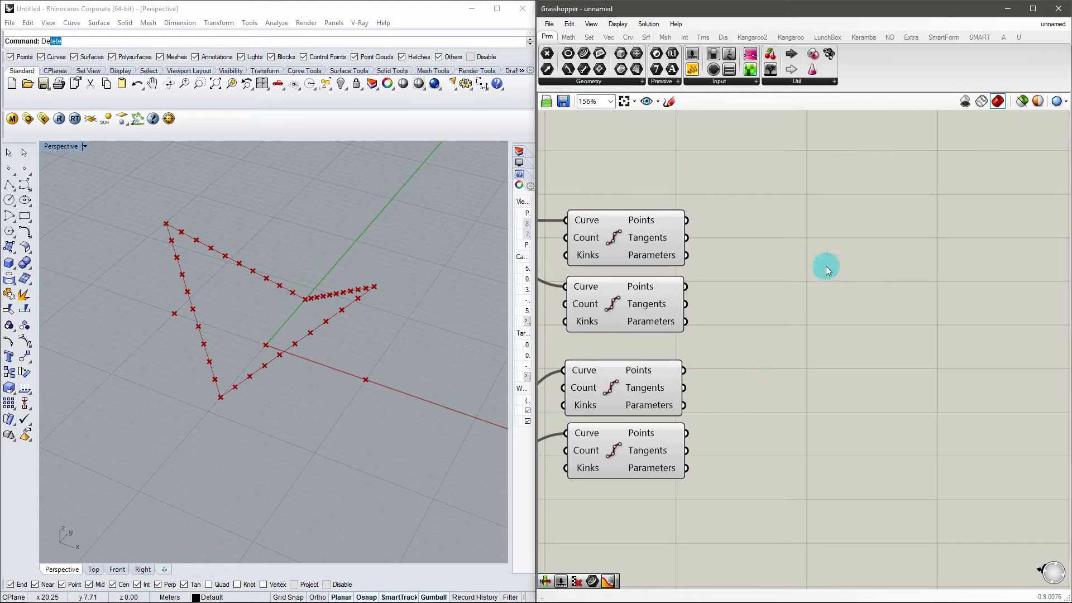
pyautogui.doubleClick(825, 268)
pyautogui.write('line')
pyautogui.click(804, 237)
pyautogui.moveTo(686, 220); pyautogui.dragTo(770, 256)
pyautogui.moveTo(685, 286); pyautogui.dragTo(771, 274)
pyautogui.scroll(5, 346, 350)
pyautogui.moveTo(346, 350); pyautogui.dragTo(179, 415, button='right')
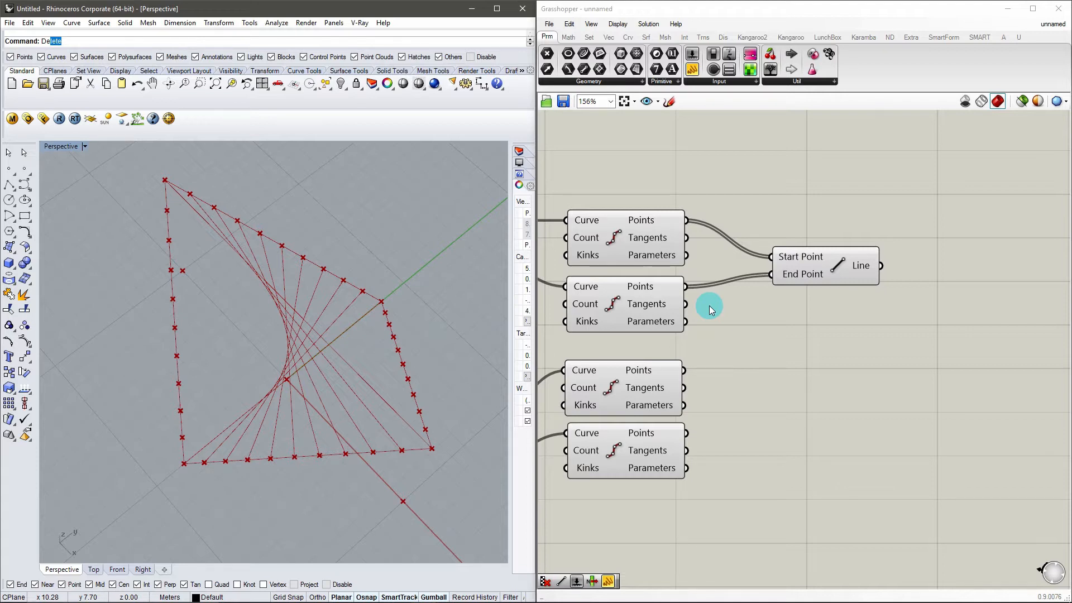
pyautogui.rightClick(780, 273)
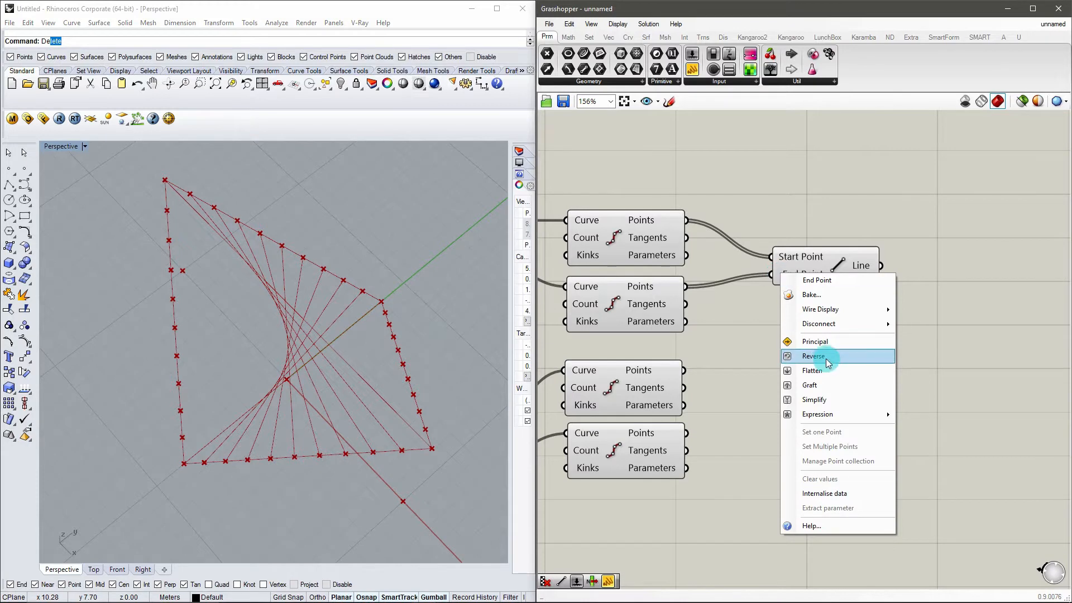
pyautogui.click(826, 359)
# Step: Duplicate the reversed Line component, connect it to the Points of the third and fourth Divide Curve components and align both Lines
pyautogui.keyDown('alt'); pyautogui.moveTo(802, 276); pyautogui.dragTo(809, 419); pyautogui.keyUp('alt')
pyautogui.moveTo(684, 370); pyautogui.dragTo(763, 398)
pyautogui.moveTo(686, 432); pyautogui.dragTo(810, 375)
pyautogui.moveTo(814, 264); pyautogui.dragTo(812, 274)
pyautogui.moveTo(869, 460); pyautogui.dragTo(799, 279)
pyautogui.click(856, 255)
# Step: Examine which geometry each List Item, Line and Divide Curve component produces in the line grid
pyautogui.scroll(-4, 857, 255)
pyautogui.moveTo(550, 276); pyautogui.dragTo(695, 296, button='right')
pyautogui.click(676, 250)
pyautogui.click(677, 351)
pyautogui.click(790, 279)
pyautogui.click(793, 375)
pyautogui.click(880, 265)
pyautogui.click(881, 299)
pyautogui.click(879, 338)
pyautogui.click(956, 422)
pyautogui.moveTo(349, 480); pyautogui.dragTo(328, 420, button='right')
# Step: Group the List Item, Line and Divide Curve components and name the group "red de líneas para paraboloide"
pyautogui.moveTo(997, 446); pyautogui.dragTo(699, 251)
pyautogui.middleClick(764, 311)
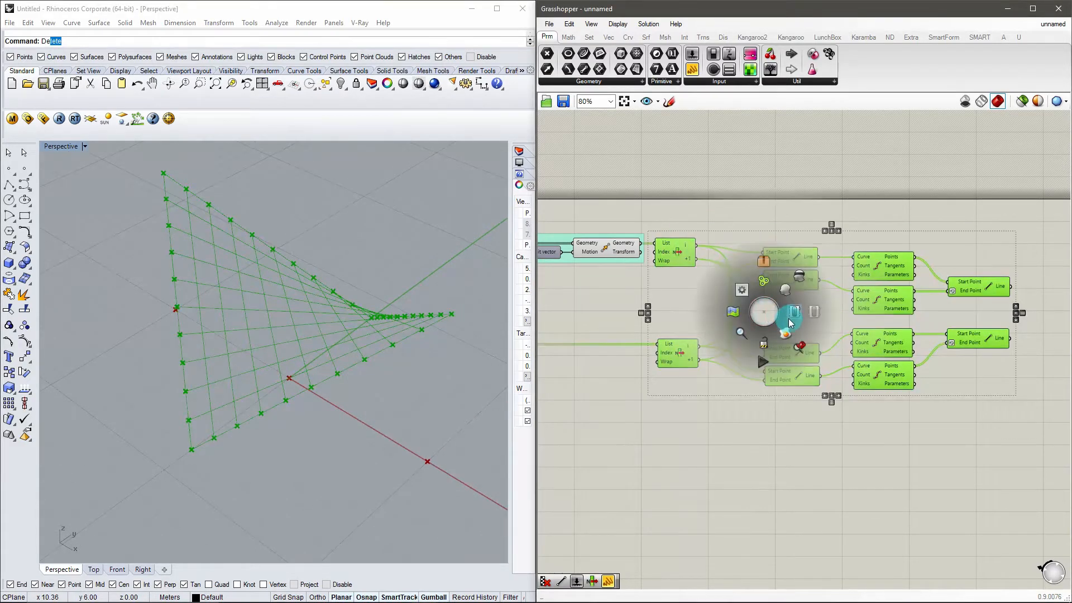
pyautogui.click(793, 312)
pyautogui.rightClick(811, 300)
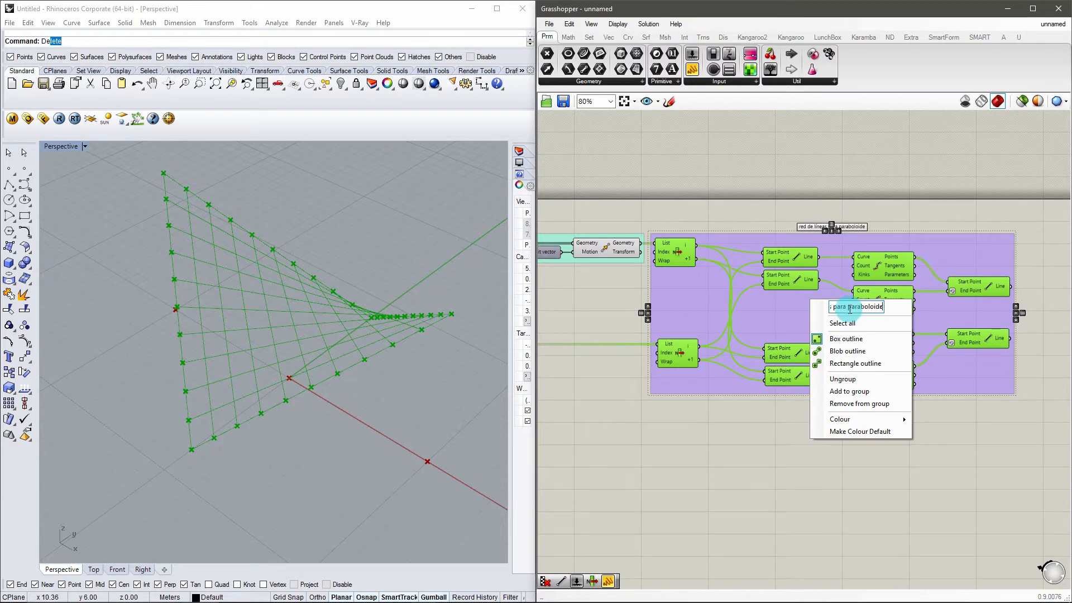
pyautogui.press('Return')
pyautogui.moveTo(766, 312)
pyautogui.mouseDown()
pyautogui.moveTo(756, 311)
pyautogui.moveTo(779, 313)
pyautogui.mouseUp()
pyautogui.click(796, 427)
# Step: Change the colour of the "red de líneas para paraboloide" group to light green
pyautogui.scroll(-1, 969, 319)
pyautogui.rightClick(861, 302)
pyautogui.moveTo(893, 420)
pyautogui.moveTo(831, 491); pyautogui.dragTo(819, 504)
pyautogui.click(888, 447)
# Step: Add a Network Surface component and connect the two final Line outputs to its Curves U and Curves V inputs
pyautogui.moveTo(1055, 318); pyautogui.dragTo(871, 344, button='right')
pyautogui.scroll(2, 913, 343)
pyautogui.doubleClick(814, 274)
pyautogui.write('net')
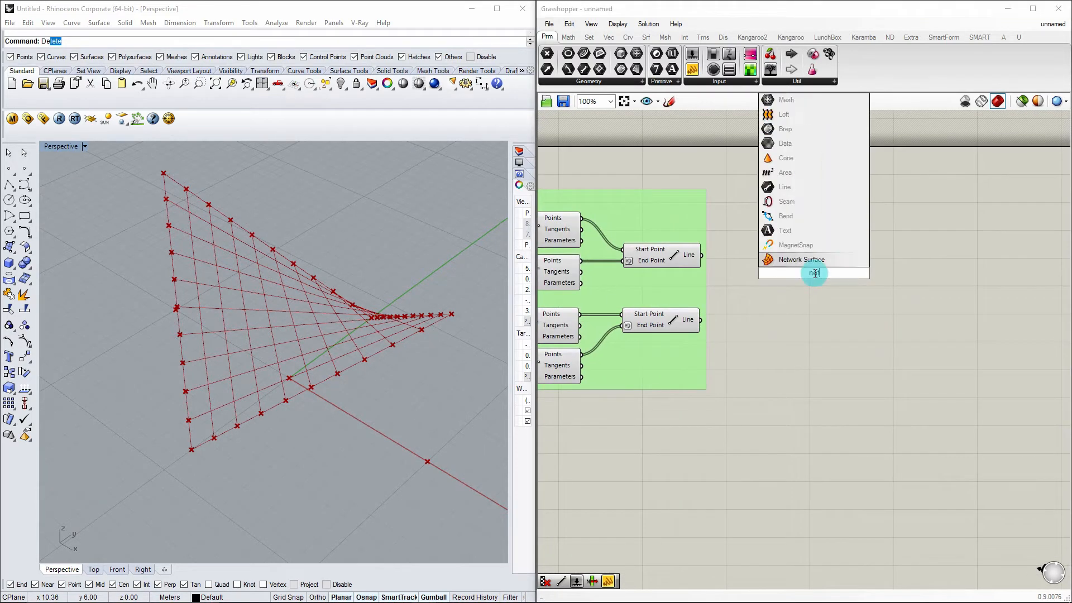
pyautogui.press('Return')
pyautogui.scroll(4, 815, 273)
pyautogui.scroll(-1, 809, 276)
pyautogui.moveTo(801, 282); pyautogui.dragTo(841, 279, button='right')
pyautogui.moveTo(841, 279); pyautogui.dragTo(781, 287)
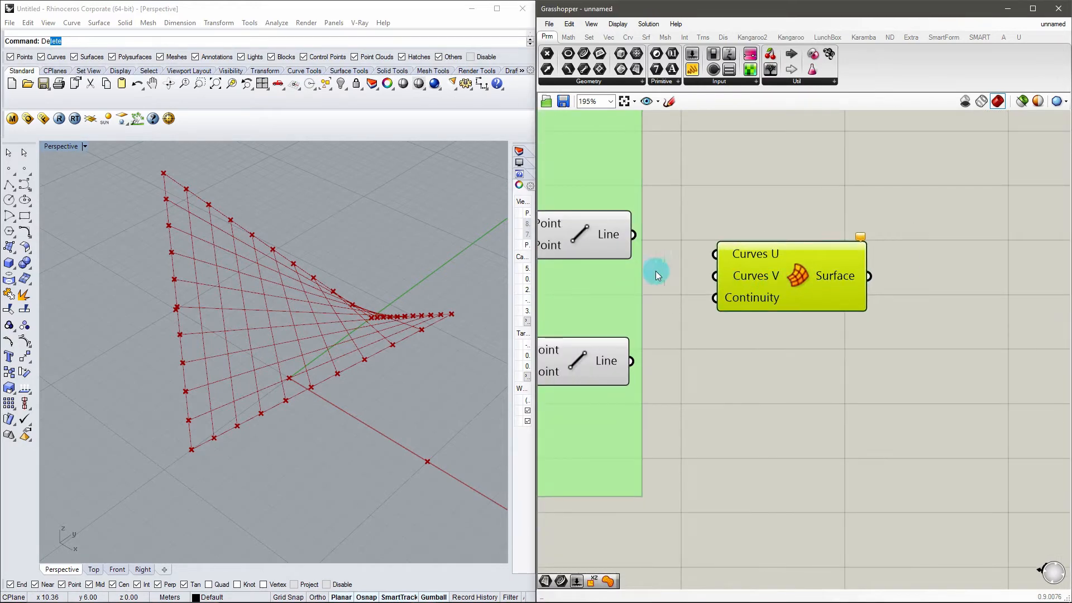
pyautogui.moveTo(626, 369); pyautogui.dragTo(716, 275)
pyautogui.click(835, 268)
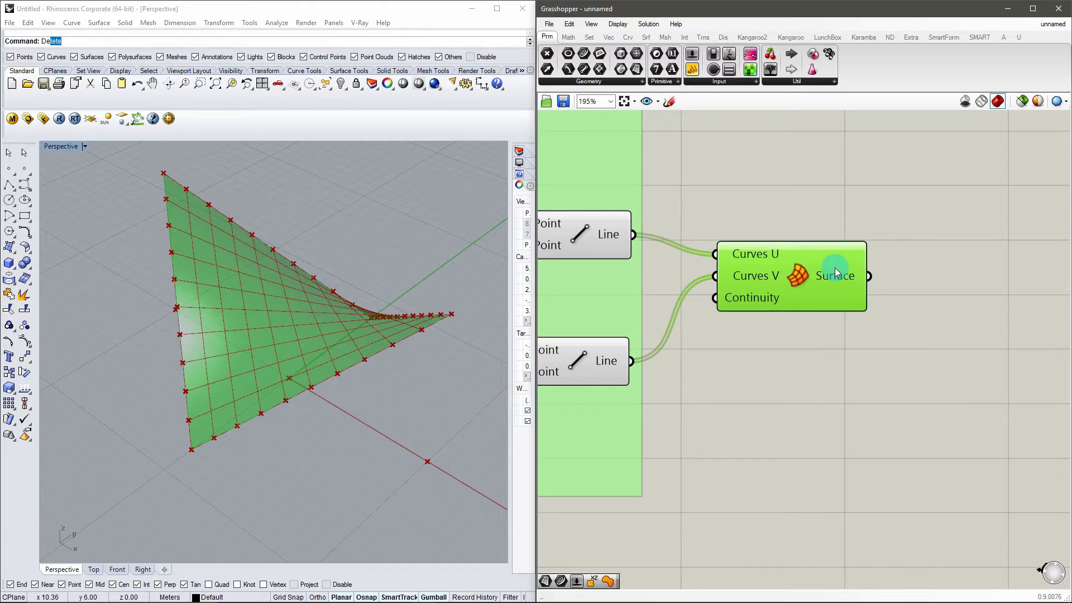
# Step: Turn off the preview of the components preceding the Network Surface and inspect the surface from several angles
pyautogui.scroll(-10, 885, 264)
pyautogui.moveTo(865, 334); pyautogui.dragTo(598, 218)
pyautogui.middleClick(731, 251)
pyautogui.click(766, 216)
pyautogui.click(841, 334)
pyautogui.moveTo(391, 279); pyautogui.dragTo(506, 386, button='right')
pyautogui.scroll(2, 946, 257)
pyautogui.scroll(3, 947, 257)
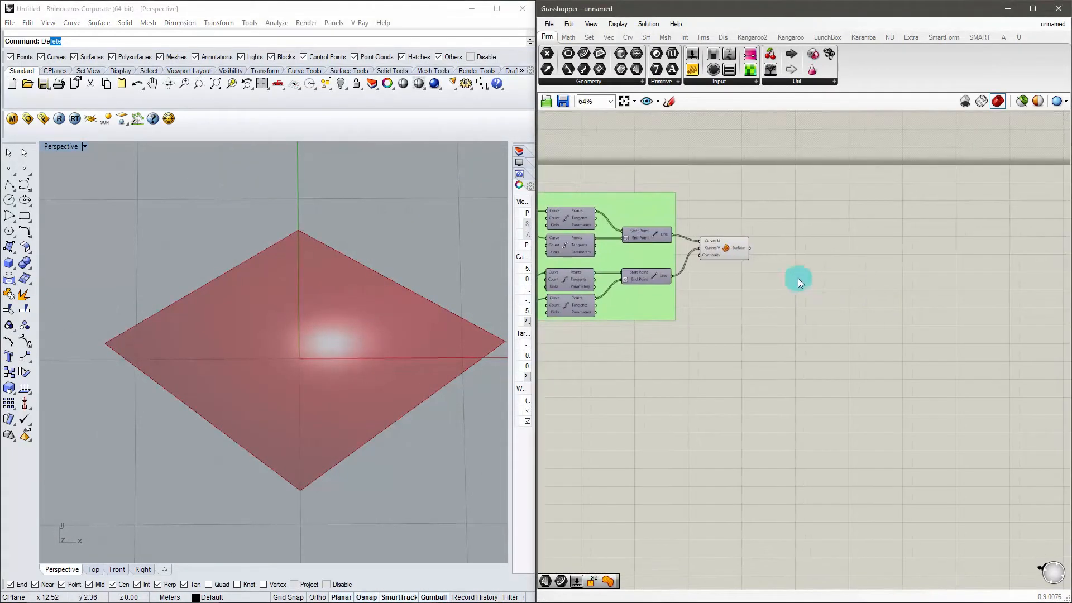
pyautogui.moveTo(425, 358); pyautogui.dragTo(158, 477, button='right')
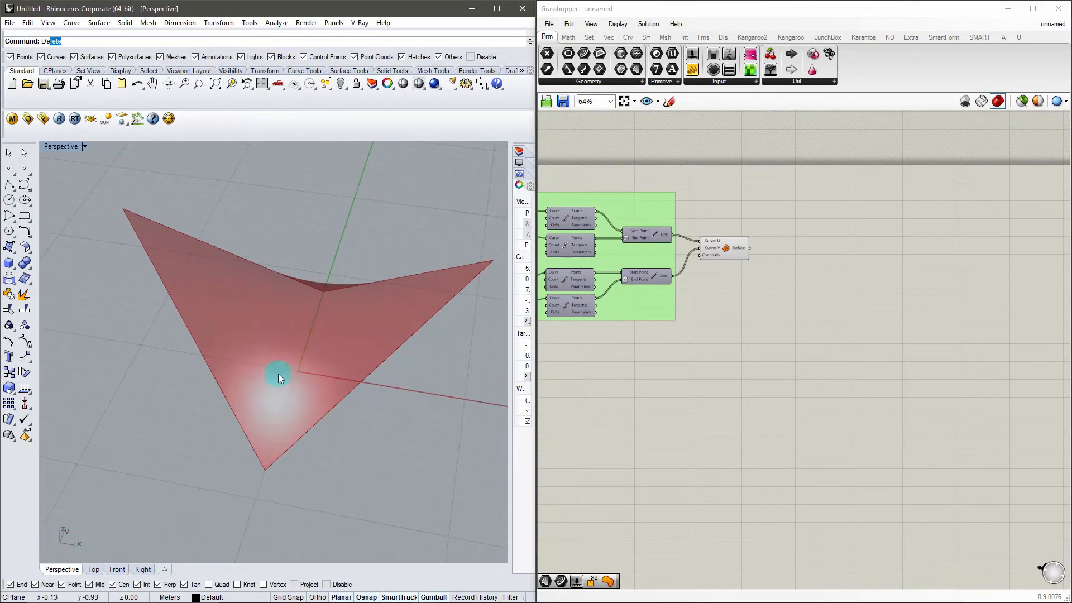
# Step: Add an XZ Plane component below the Network Surface
pyautogui.doubleClick(742, 324)
pyautogui.write('xz')
pyautogui.press('Return')
pyautogui.scroll(6, 739, 324)
pyautogui.click(739, 323)
pyautogui.moveTo(358, 335); pyautogui.dragTo(346, 380, button='right')
pyautogui.scroll(-3, 648, 215)
pyautogui.scroll(5, 678, 260)
pyautogui.click(842, 319)
pyautogui.moveTo(761, 387); pyautogui.dragTo(726, 388, button='right')
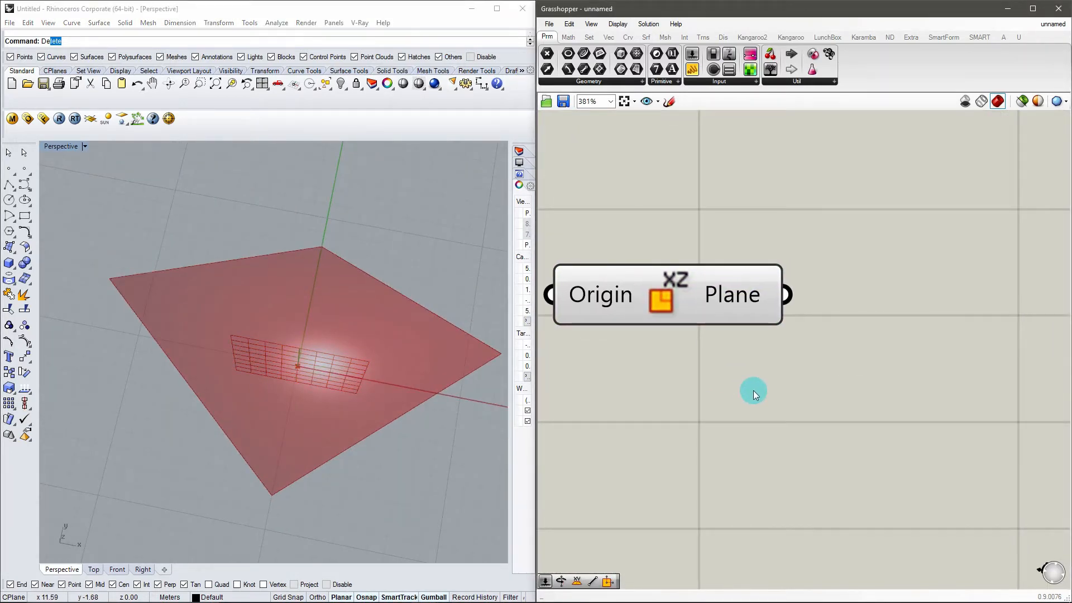
# Step: Add a Rotate Axis component and connect the XZ Plane output to its Geometry input
pyautogui.scroll(-1, 725, 391)
pyautogui.doubleClick(842, 395)
pyautogui.write('rotate')
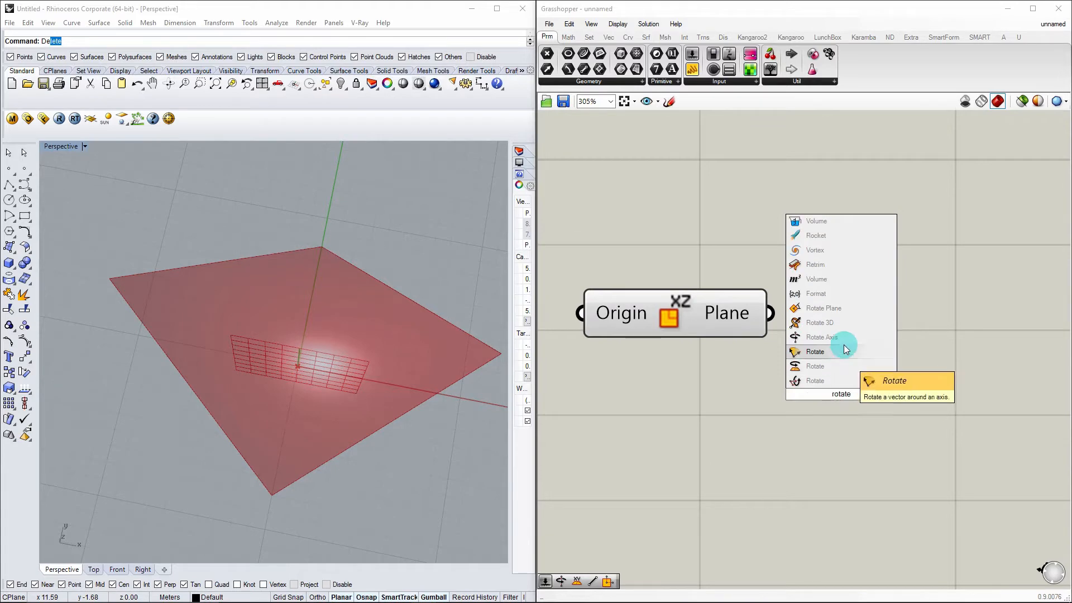
pyautogui.click(848, 369)
pyautogui.moveTo(849, 370); pyautogui.dragTo(974, 361)
pyautogui.moveTo(773, 313); pyautogui.dragTo(839, 352)
pyautogui.moveTo(897, 367); pyautogui.dragTo(943, 332)
pyautogui.click(845, 439)
pyautogui.scroll(-2, 906, 336)
pyautogui.scroll(2, 932, 372)
pyautogui.scroll(-3, 914, 332)
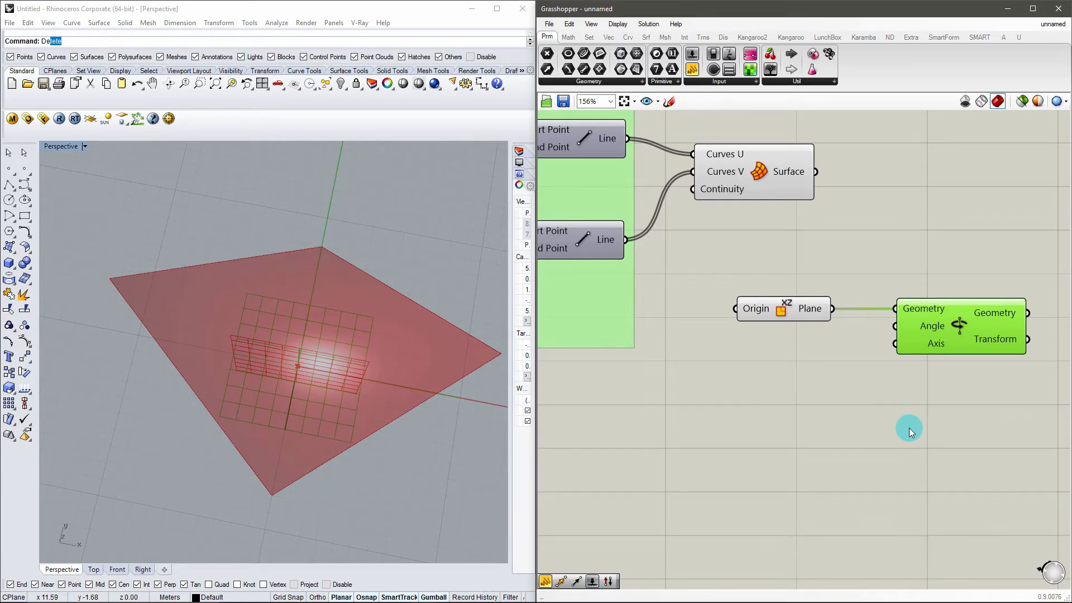
# Step: Switch to Photos to examine the reference image 01.png, then return to the Grasshopper definition
pyautogui.hotkey('alt', 'Tab')
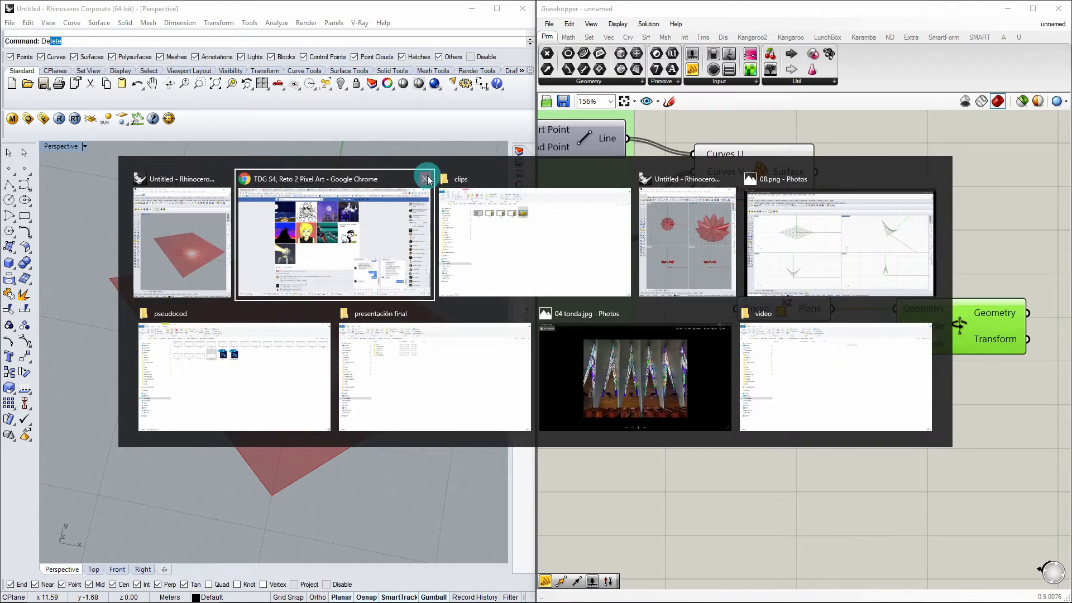
pyautogui.hotkey('alt', 'Tab')
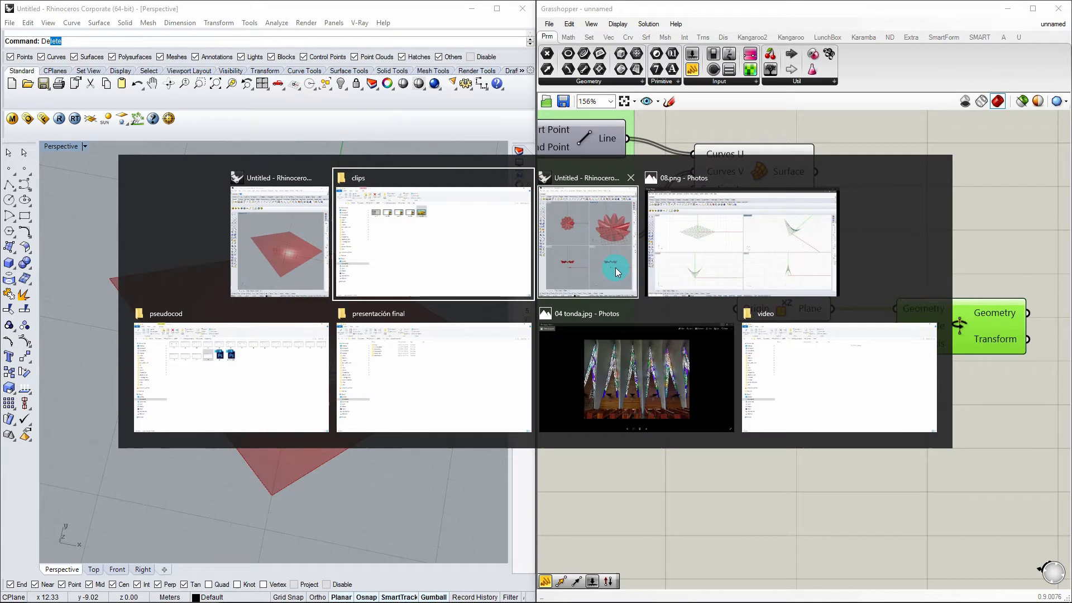
pyautogui.click(684, 263)
pyautogui.scroll(7, 697, 400)
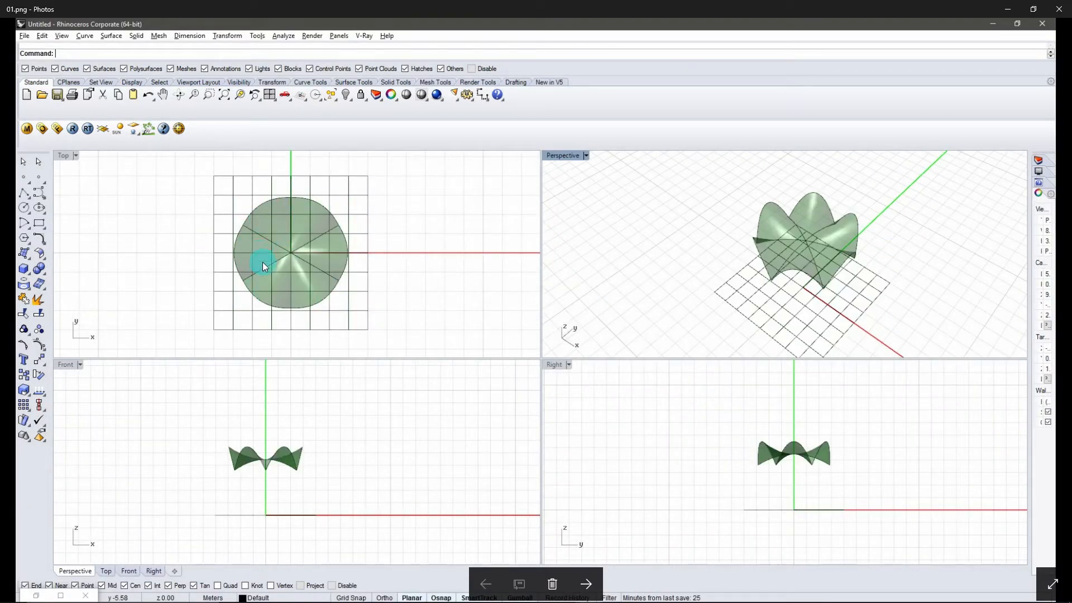
pyautogui.click(1007, 9)
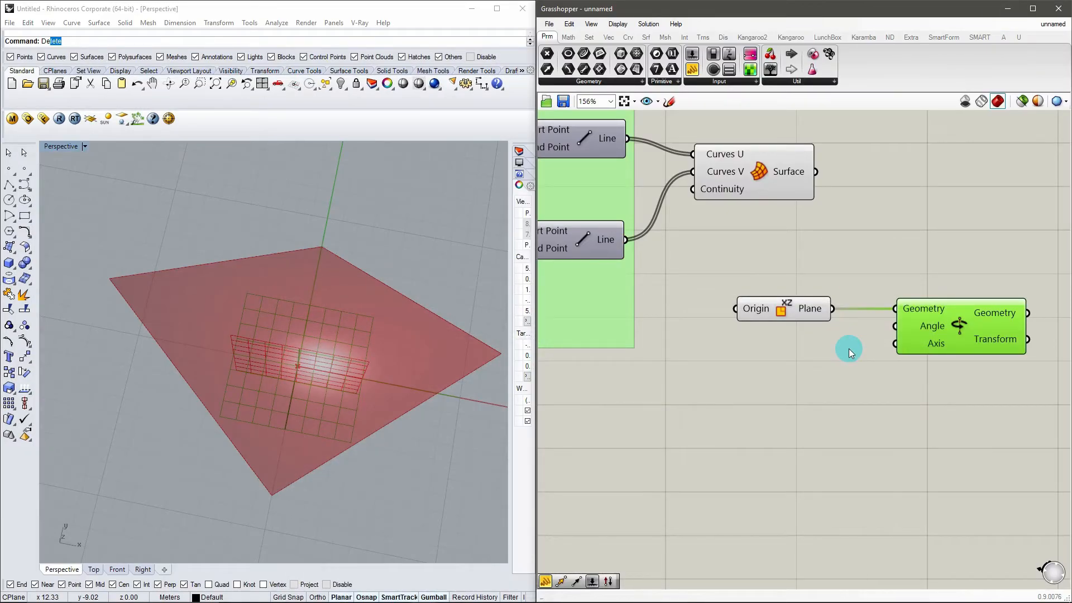
# Step: Add a number slider of 360 and a Division component, connecting the slider to the Division's A input
pyautogui.doubleClick(759, 390)
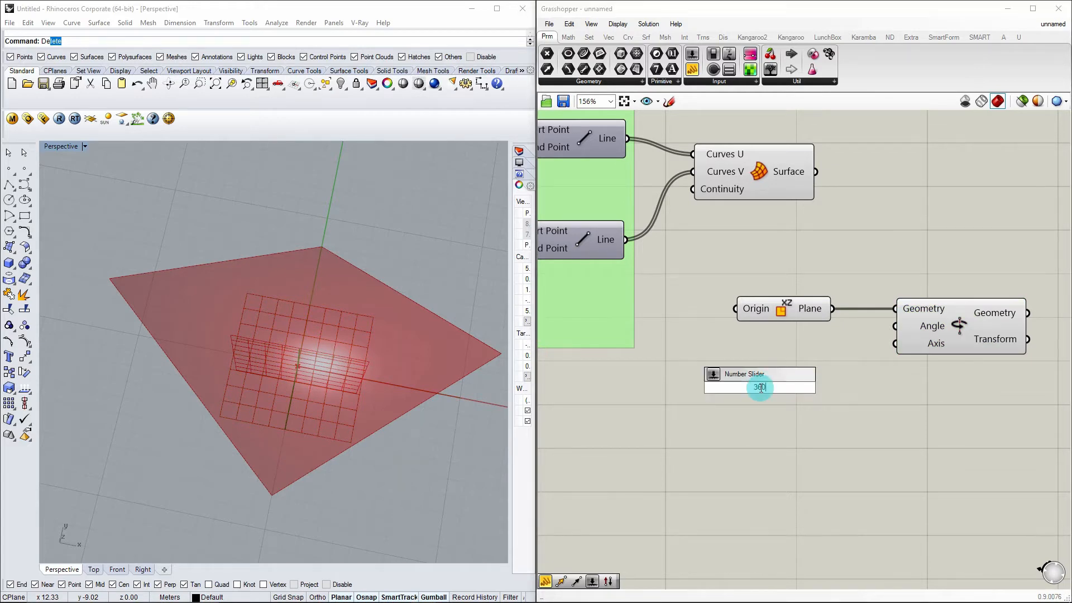
pyautogui.press('Return')
pyautogui.click(820, 383)
pyautogui.click(569, 37)
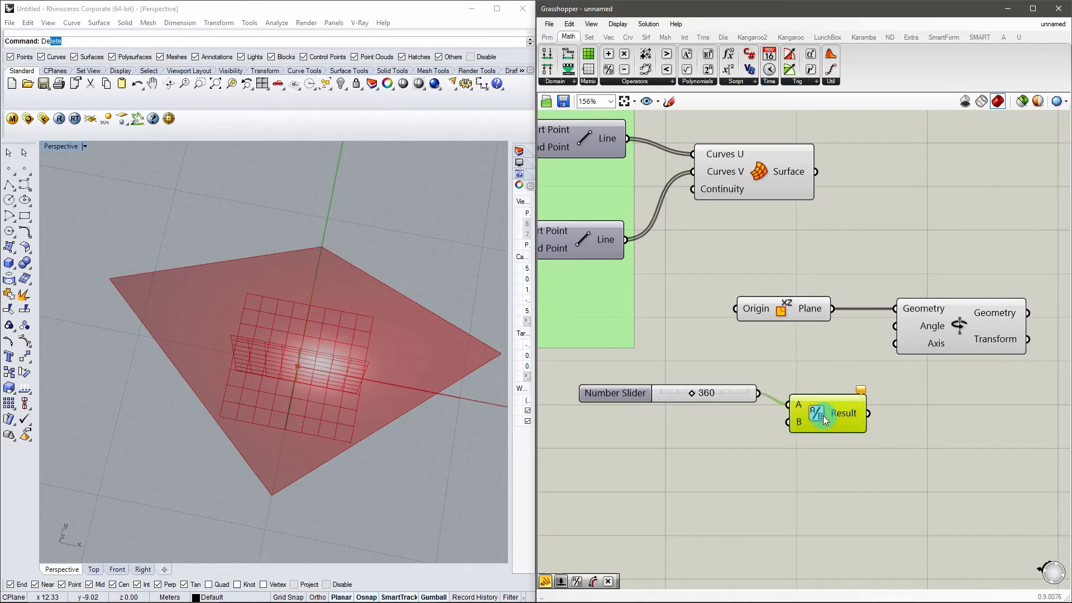
pyautogui.moveTo(823, 406); pyautogui.dragTo(833, 407)
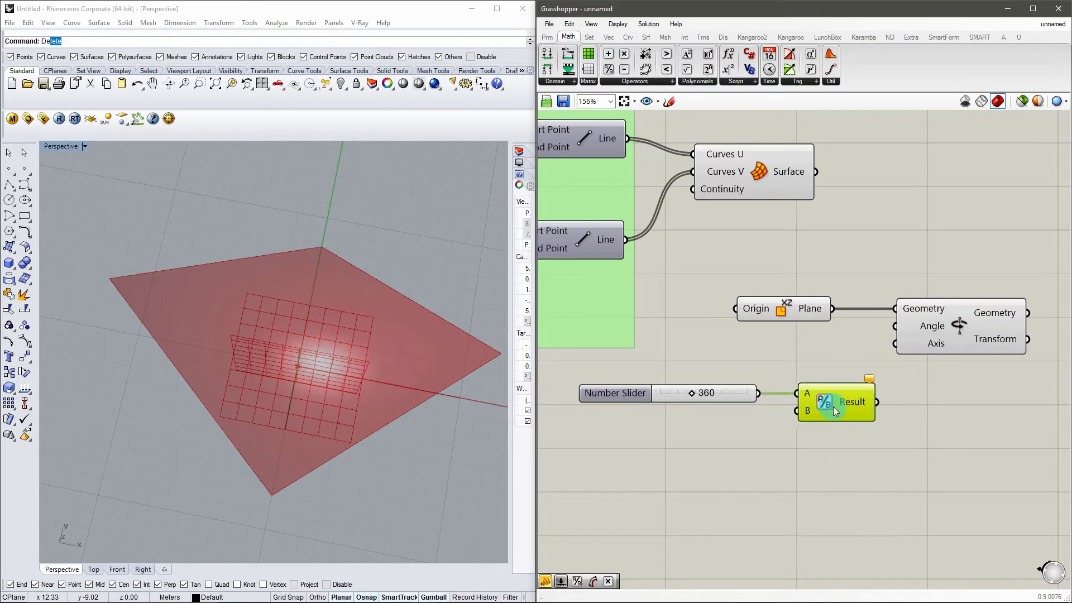
# Step: Replace the 360 slider with a compact panel containing 360 connected to the Division's A input
pyautogui.click(735, 427)
pyautogui.click(720, 399)
pyautogui.press('Escape')
pyautogui.scroll(-7, 843, 329)
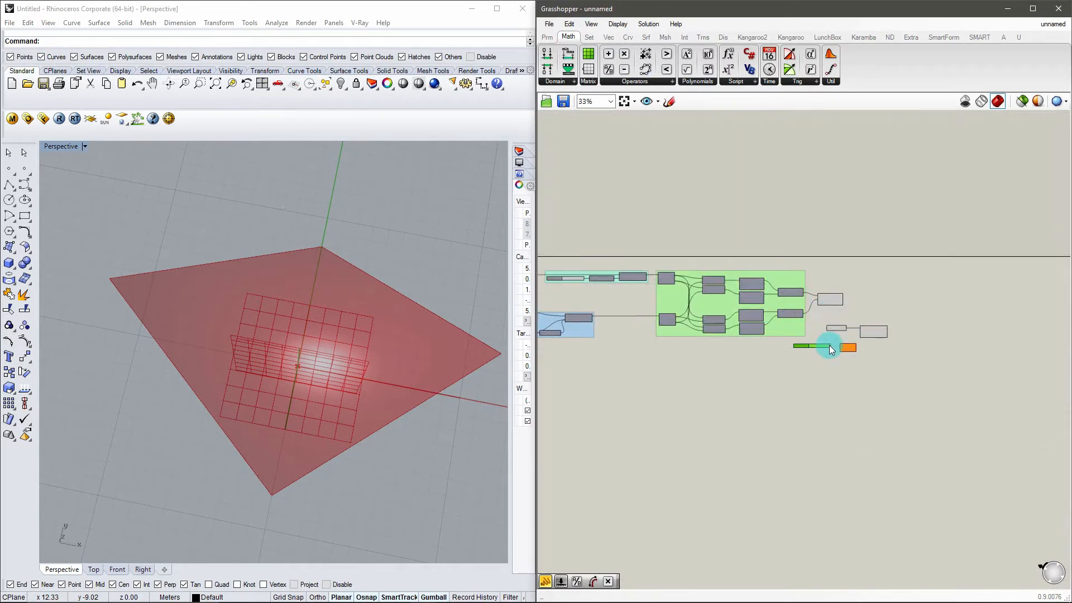
pyautogui.scroll(8, 829, 341)
pyautogui.click(547, 36)
pyautogui.moveTo(692, 69); pyautogui.dragTo(803, 394)
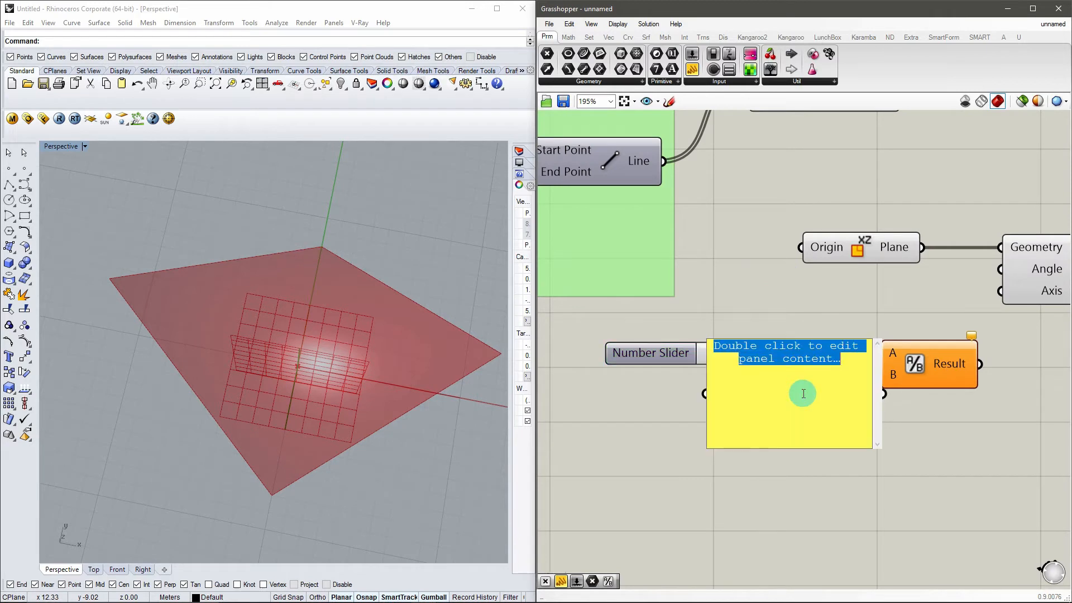
pyautogui.write('360')
pyautogui.click(806, 495)
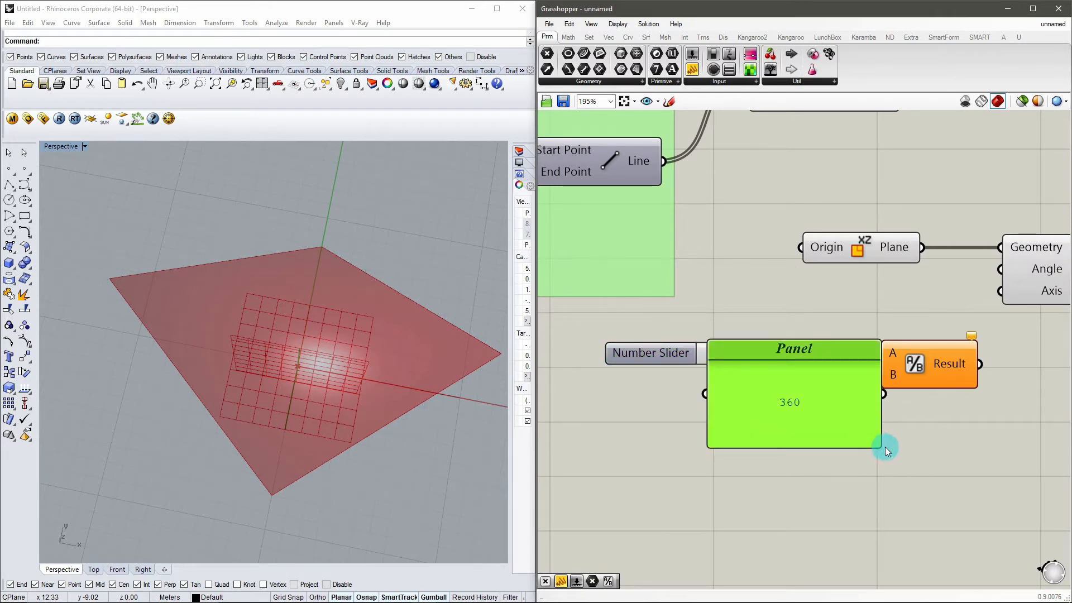
pyautogui.moveTo(878, 445); pyautogui.dragTo(789, 332)
pyautogui.click(752, 344)
pyautogui.press('Delete')
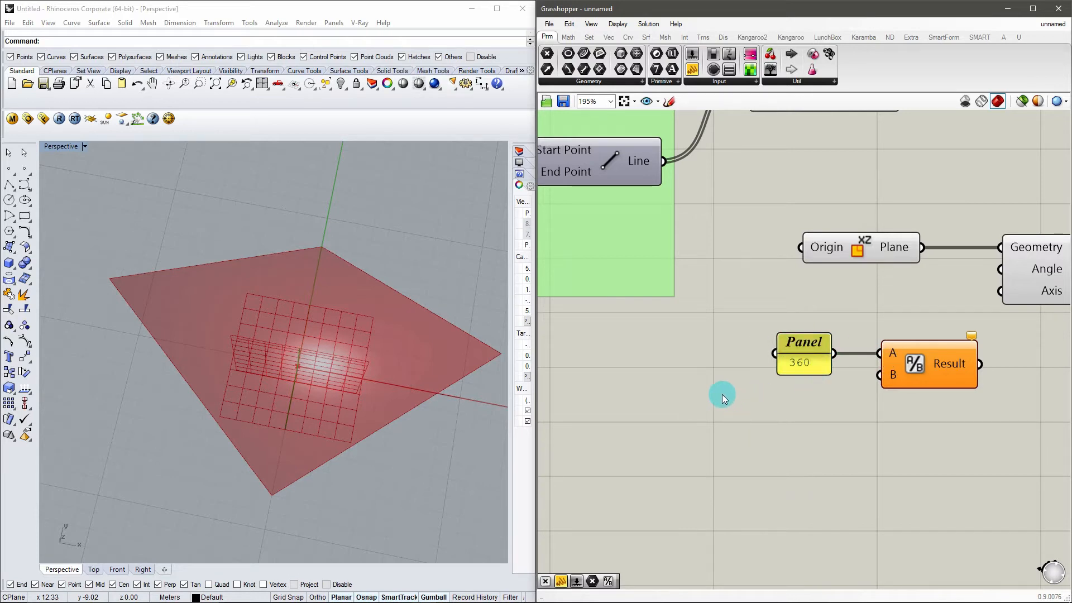
# Step: Add a number slider of 10 and connect it to the Division's B input
pyautogui.doubleClick(722, 394)
pyautogui.write('10')
pyautogui.press('Return')
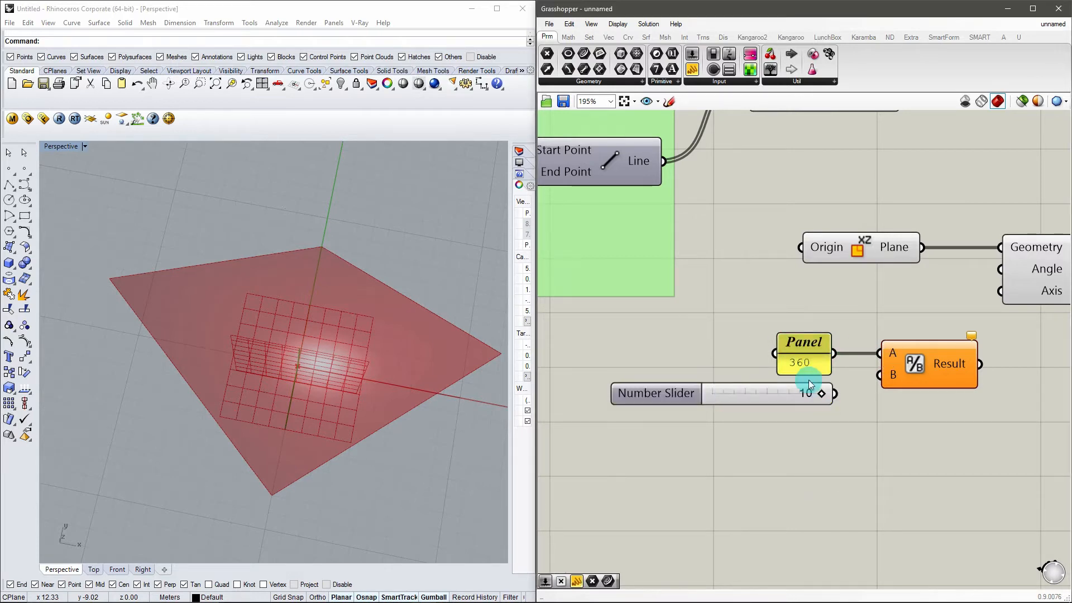
pyautogui.moveTo(836, 393); pyautogui.dragTo(880, 375)
pyautogui.moveTo(858, 438); pyautogui.dragTo(723, 437, button='right')
pyautogui.click(655, 399)
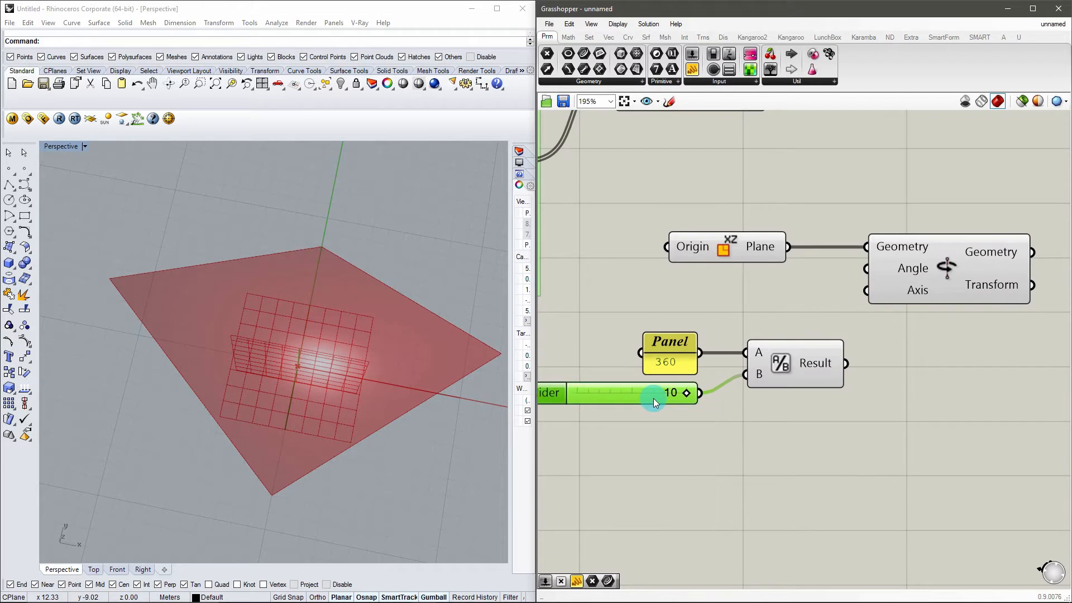
pyautogui.click(802, 439)
pyautogui.moveTo(834, 446); pyautogui.dragTo(772, 406, button='right')
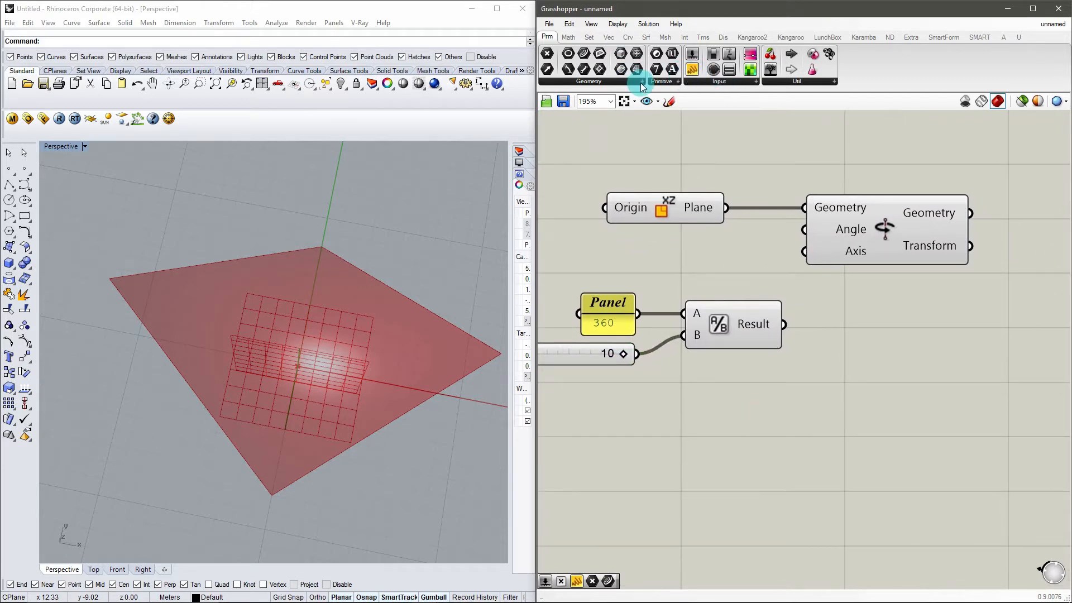
# Step: Add a second Division component and connect the first Division's result to its A input
pyautogui.click(569, 36)
pyautogui.click(872, 351)
pyautogui.moveTo(783, 324); pyautogui.dragTo(890, 332)
# Step: Create a second panel containing 2, connect it to the second Division's B input and reduce its size
pyautogui.click(629, 333)
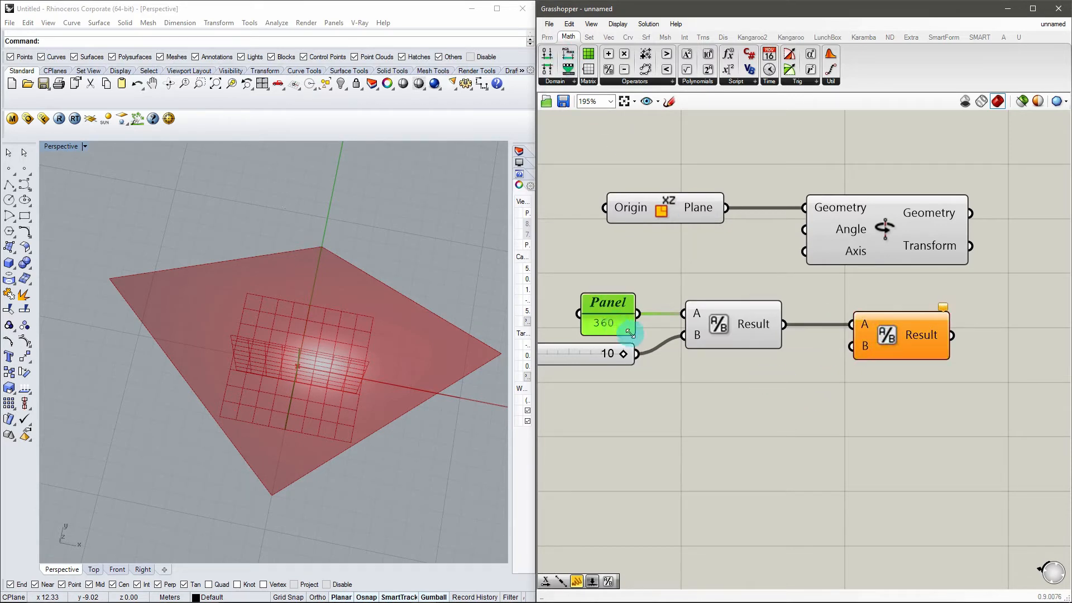
pyautogui.doubleClick(808, 391)
pyautogui.write('2')
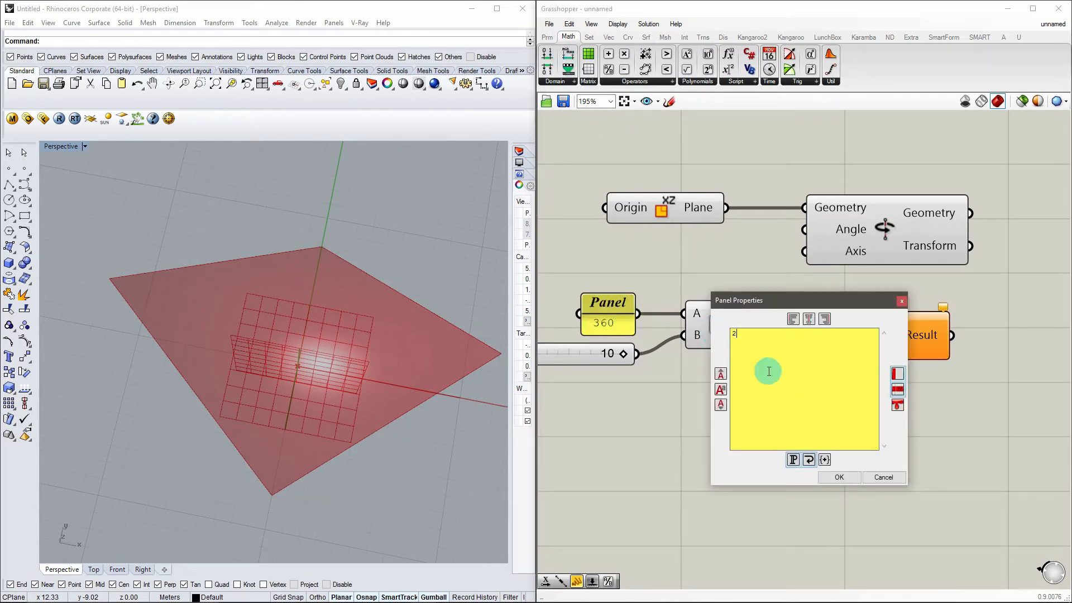
pyautogui.click(825, 476)
pyautogui.moveTo(845, 352); pyautogui.dragTo(848, 347)
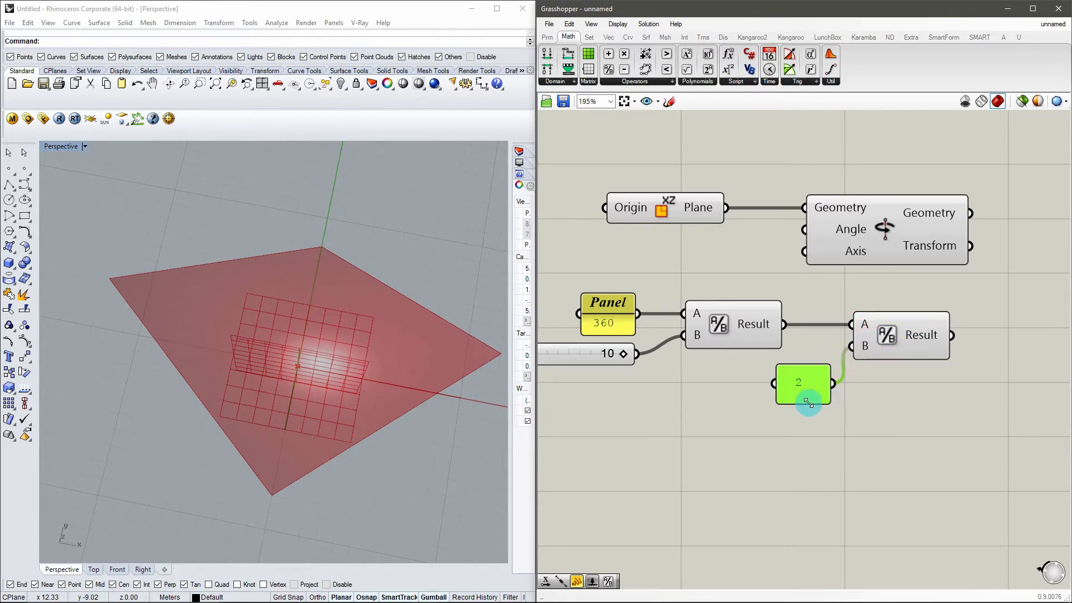
pyautogui.scroll(1, 914, 346)
pyautogui.scroll(-2, 832, 239)
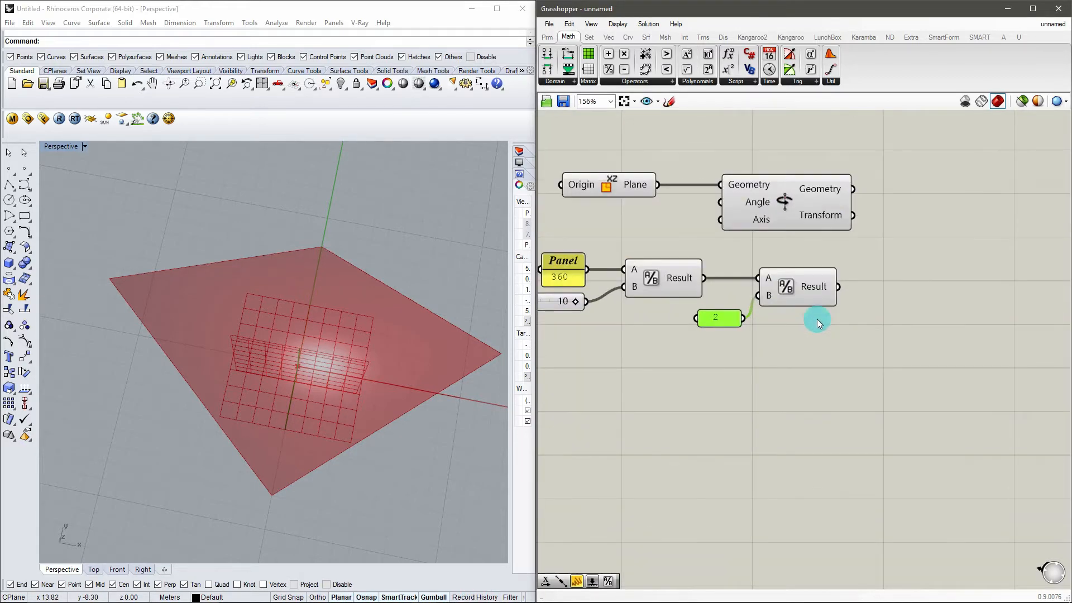
# Step: Shift the panels, slider and both Division components leftward on the canvas to free space before the Rotate Axis component
pyautogui.moveTo(812, 290); pyautogui.dragTo(828, 290)
pyautogui.scroll(-2, 832, 323)
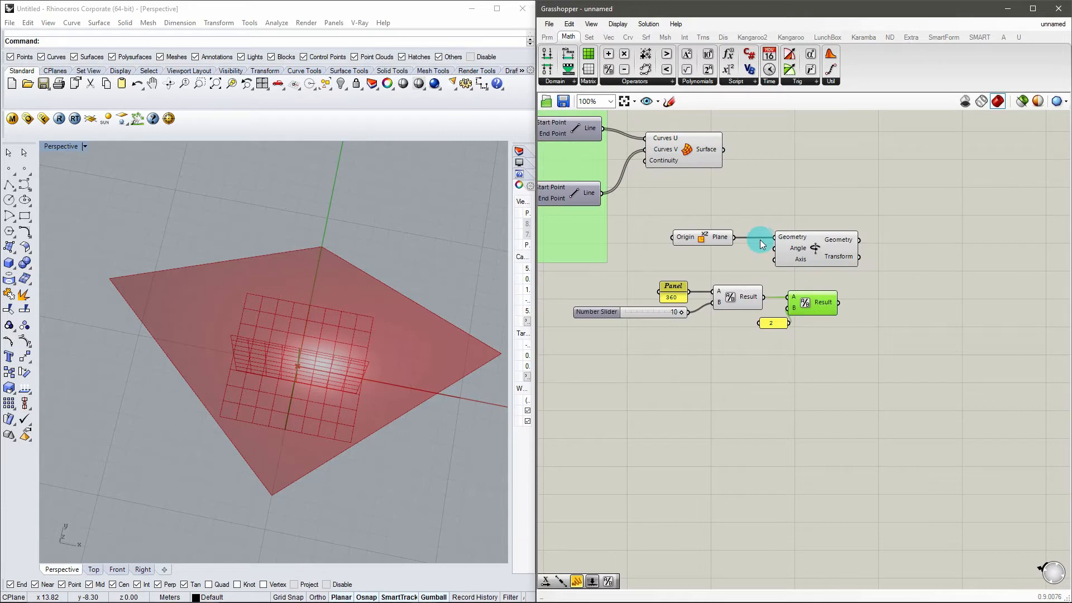
pyautogui.moveTo(836, 344); pyautogui.dragTo(612, 272)
pyautogui.moveTo(813, 304); pyautogui.dragTo(724, 303)
pyautogui.click(768, 305)
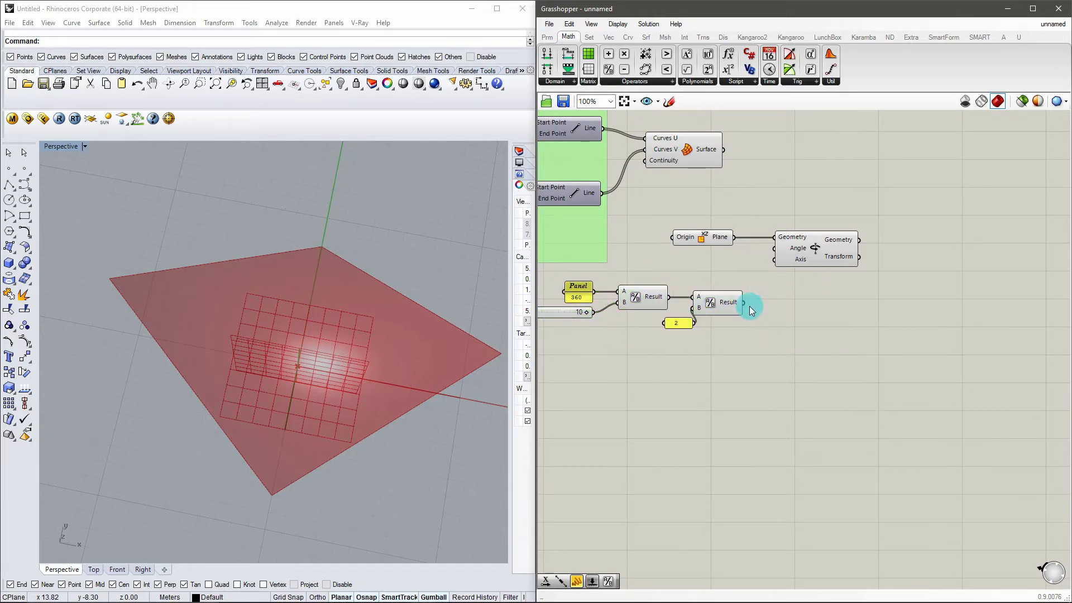
pyautogui.scroll(5, 812, 318)
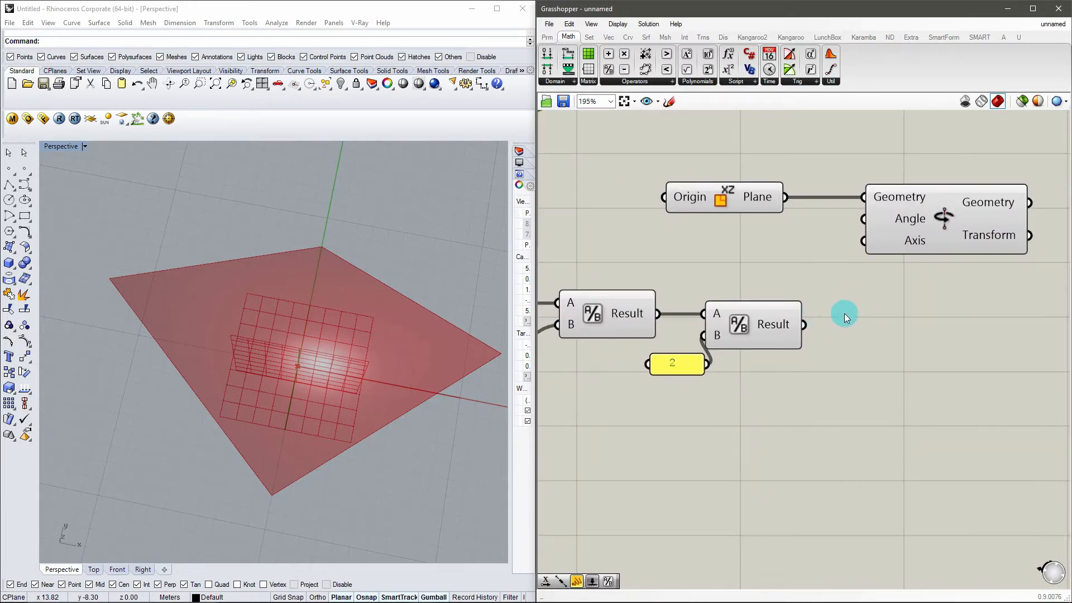
# Step: Add a Radians component and connect the second Division's result to its Degrees input
pyautogui.doubleClick(844, 314)
pyautogui.write('rad')
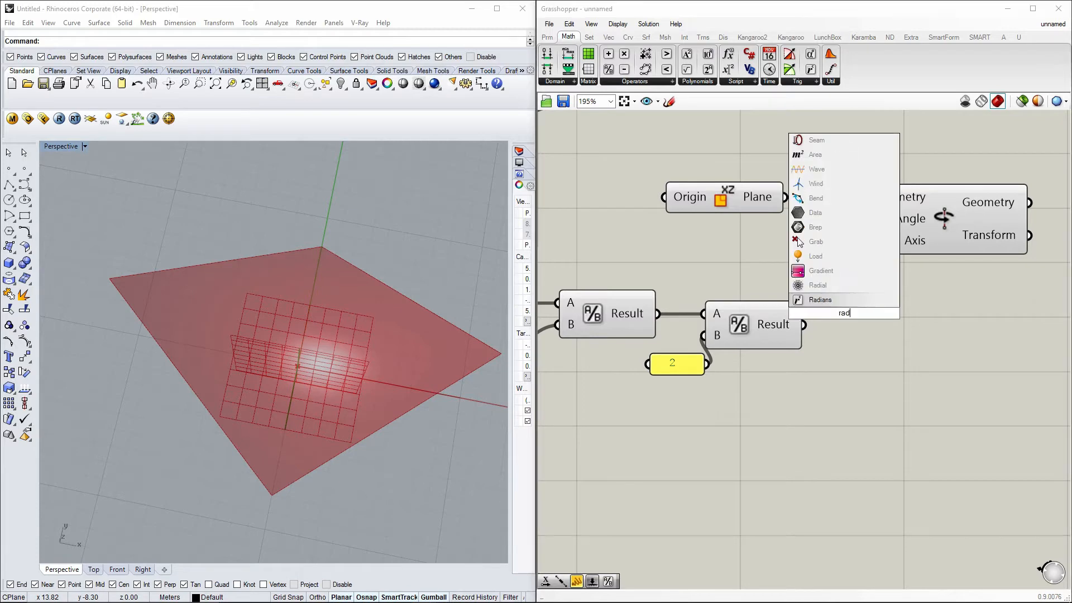
pyautogui.press('Return')
pyautogui.moveTo(803, 327); pyautogui.dragTo(822, 334)
pyautogui.click(894, 369)
pyautogui.rightClick(894, 369)
# Step: Shift the angle calculation components leftward and connect the Radians output to the Rotate Axis component's Angle input
pyautogui.scroll(-3, 911, 354)
pyautogui.moveTo(896, 397); pyautogui.dragTo(639, 334)
pyautogui.moveTo(890, 342); pyautogui.dragTo(798, 342)
pyautogui.click(911, 342)
pyautogui.doubleClick(872, 341)
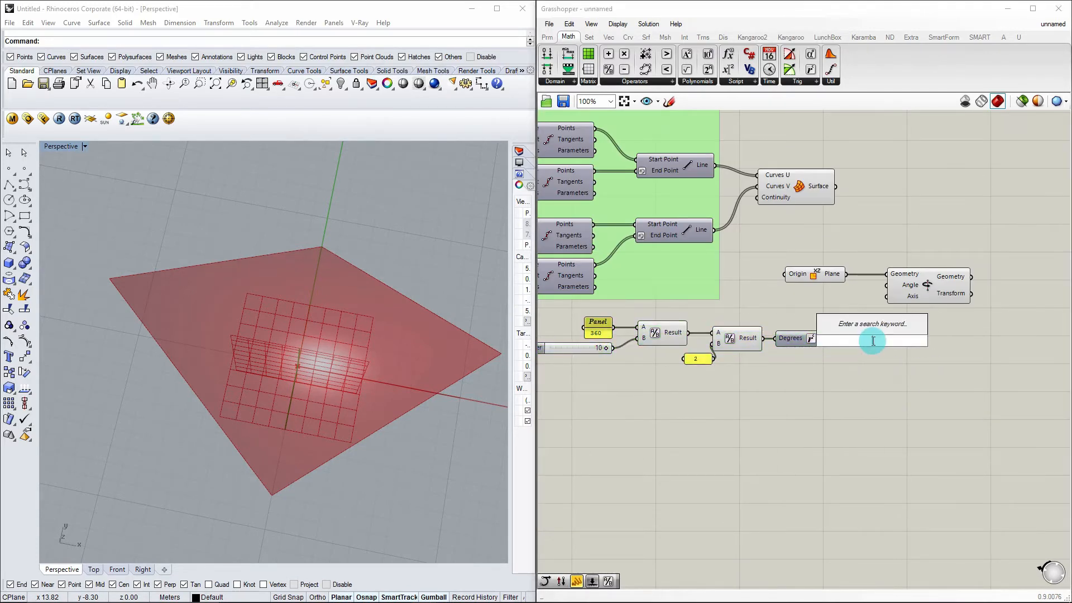
pyautogui.write('neg')
pyautogui.press('Return')
pyautogui.moveTo(868, 338); pyautogui.dragTo(886, 285)
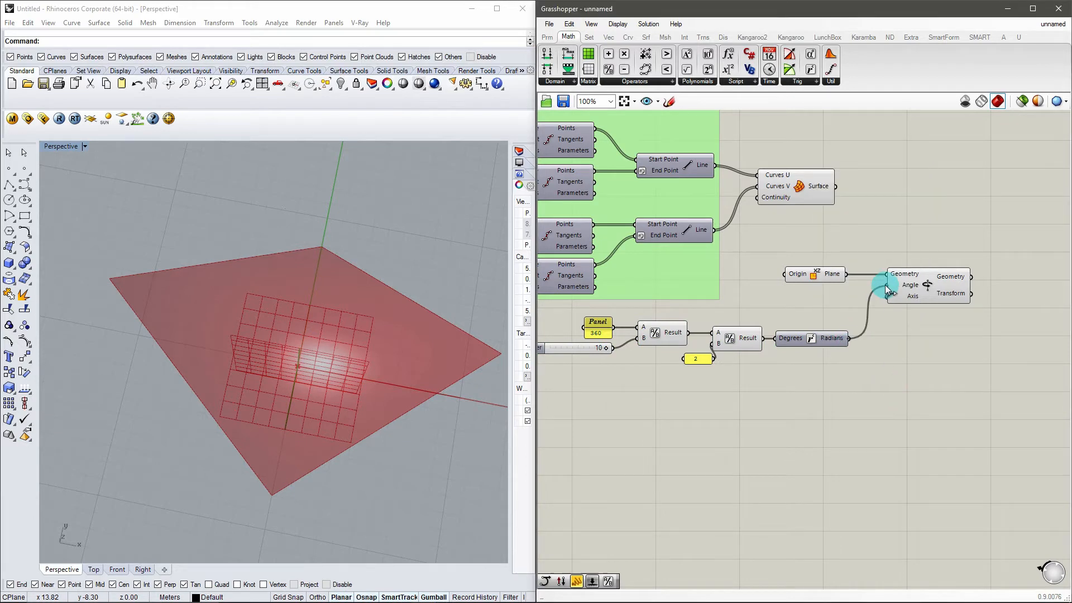
# Step: Add a Negative component fed by Radians and connect its result as a second source for the Rotate Axis Angle
pyautogui.doubleClick(895, 343)
pyautogui.write('-')
pyautogui.press('BackSpace')
pyautogui.write('neg')
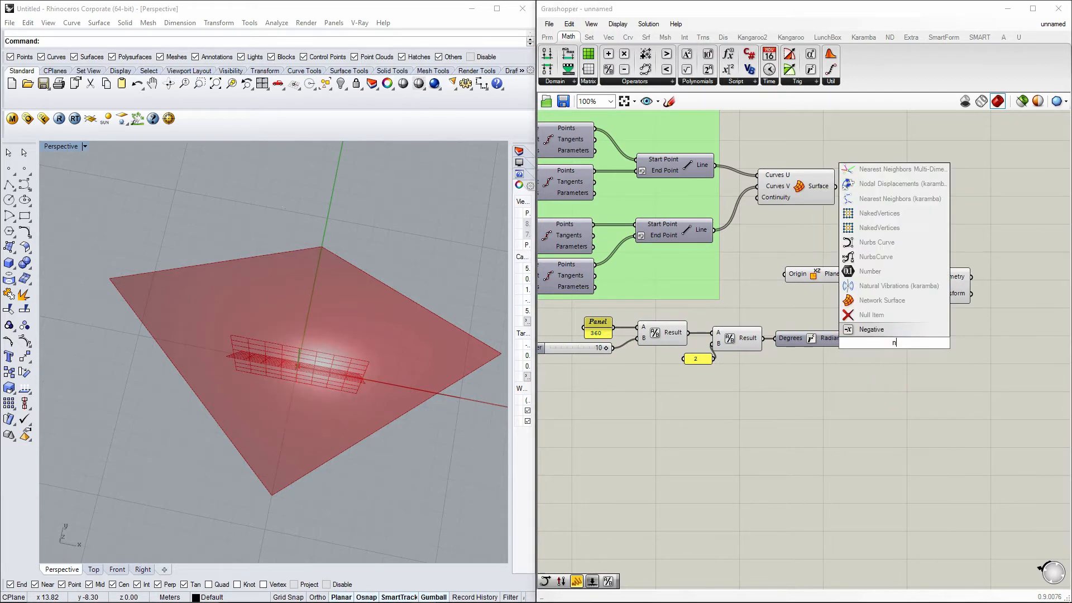
pyautogui.click(868, 320)
pyautogui.moveTo(848, 339); pyautogui.dragTo(885, 289)
pyautogui.scroll(5, 883, 323)
pyautogui.click(889, 361)
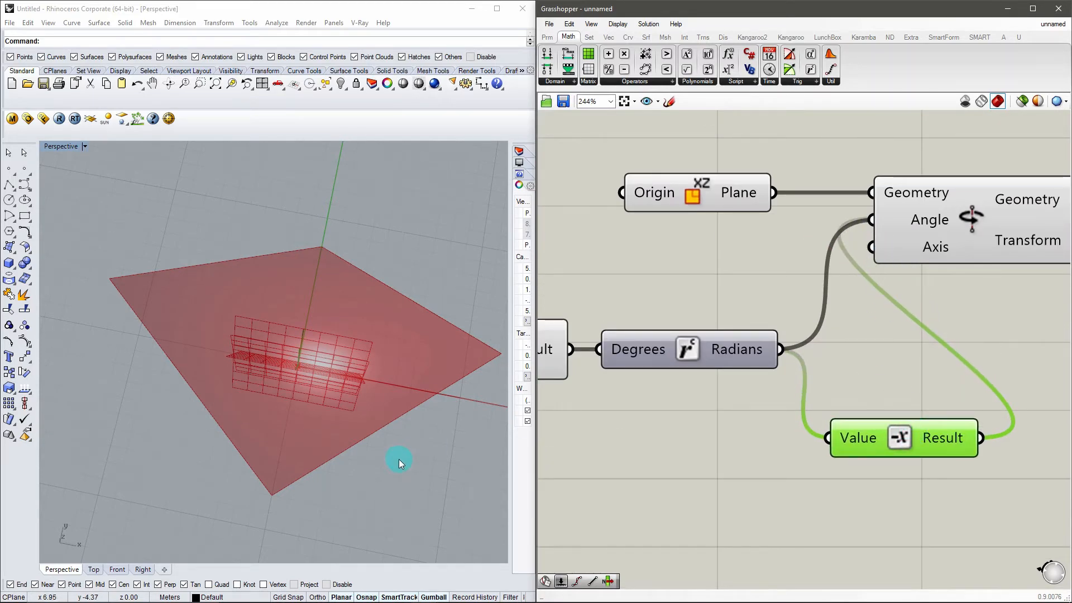
pyautogui.moveTo(488, 394); pyautogui.dragTo(640, 294, button='right')
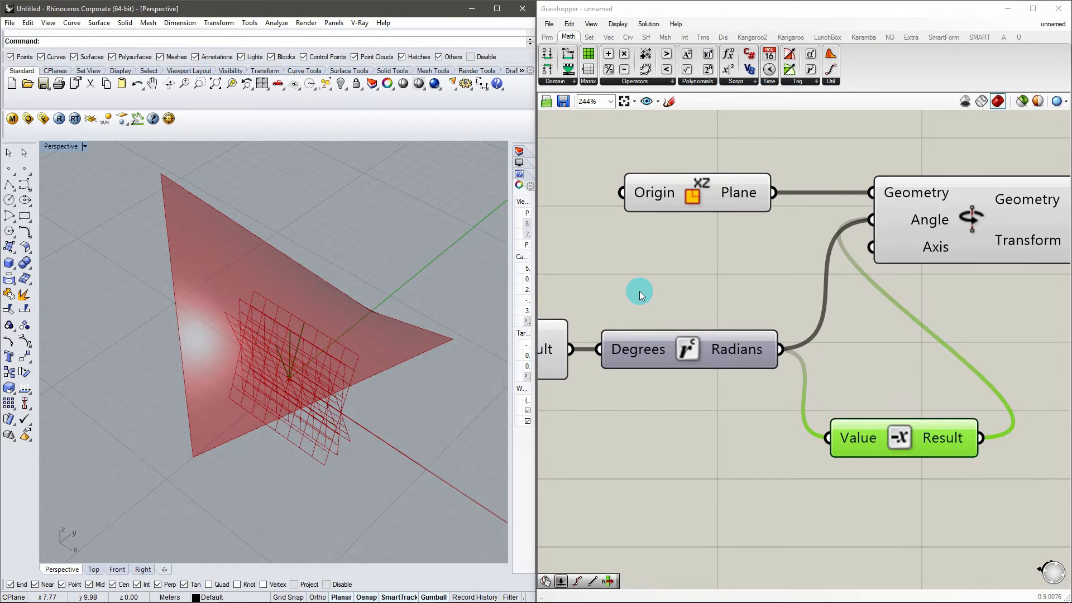
# Step: Set the Rotate Axis component's Axis to a line from 0,0,0 to 0,0,1
pyautogui.click(719, 287)
pyautogui.rightClick(886, 245)
pyautogui.click(899, 372)
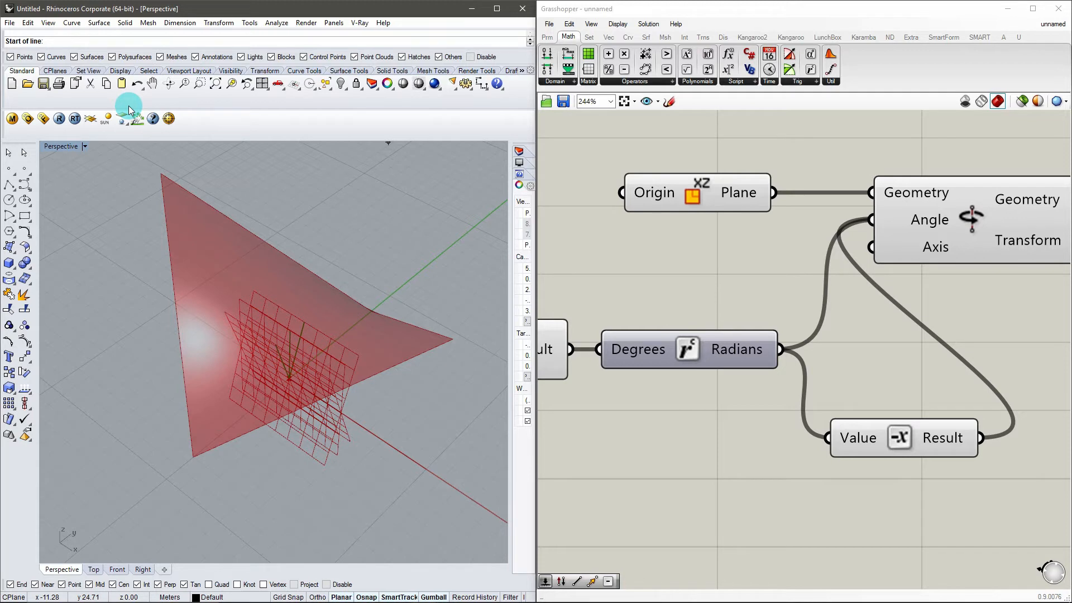
pyautogui.write('0,0,0')
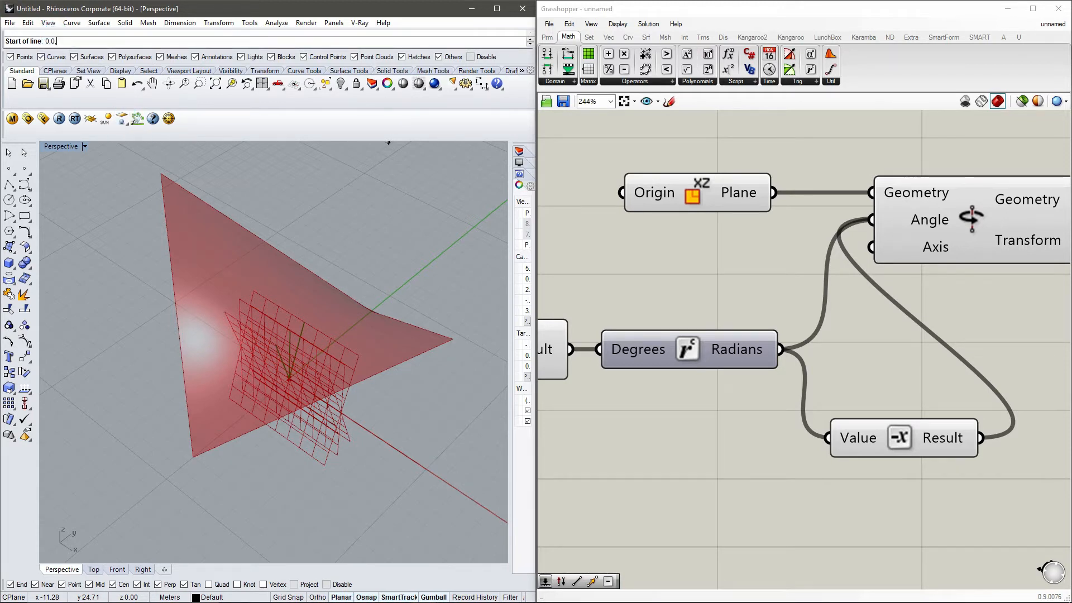
pyautogui.press('Return')
pyautogui.write('0')
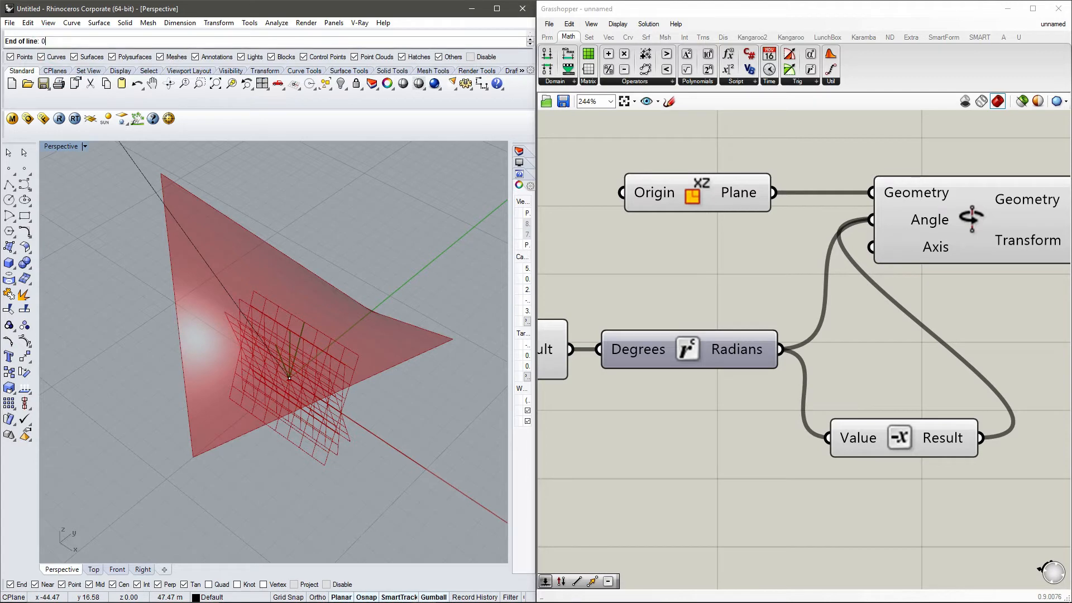
pyautogui.write(',0,1')
pyautogui.press('Return')
pyautogui.moveTo(335, 386); pyautogui.dragTo(268, 415, button='right')
pyautogui.scroll(-8, 245, 396)
pyautogui.scroll(-2, 922, 361)
# Step: Turn off the preview of the XZ Plane and the angle calculation components, then inspect the rotated planes against the surface
pyautogui.moveTo(1050, 343); pyautogui.dragTo(936, 307, button='right')
pyautogui.click(629, 253)
pyautogui.click(817, 294)
pyautogui.scroll(-6, 854, 319)
pyautogui.scroll(4, 740, 316)
pyautogui.moveTo(965, 411); pyautogui.dragTo(783, 257)
pyautogui.scroll(-2, 962, 326)
pyautogui.moveTo(867, 411); pyautogui.dragTo(622, 316)
pyautogui.moveTo(934, 389); pyautogui.dragTo(810, 321)
pyautogui.keyDown('shift'); pyautogui.moveTo(860, 417); pyautogui.dragTo(695, 328); pyautogui.keyUp('shift')
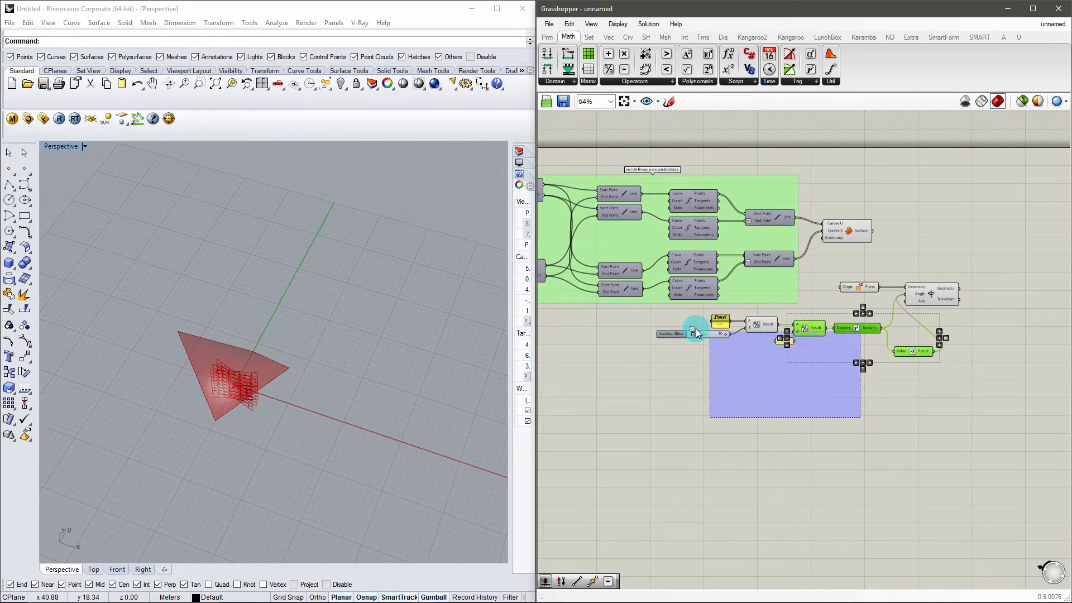
pyautogui.keyDown('shift'); pyautogui.moveTo(696, 328); pyautogui.dragTo(681, 324); pyautogui.keyUp('shift')
pyautogui.keyDown('shift'); pyautogui.moveTo(891, 431); pyautogui.dragTo(834, 280); pyautogui.keyUp('shift')
pyautogui.middleClick(848, 311)
pyautogui.click(880, 279)
pyautogui.click(880, 278)
pyautogui.moveTo(262, 393); pyautogui.dragTo(316, 357, button='right')
pyautogui.scroll(10, 240, 325)
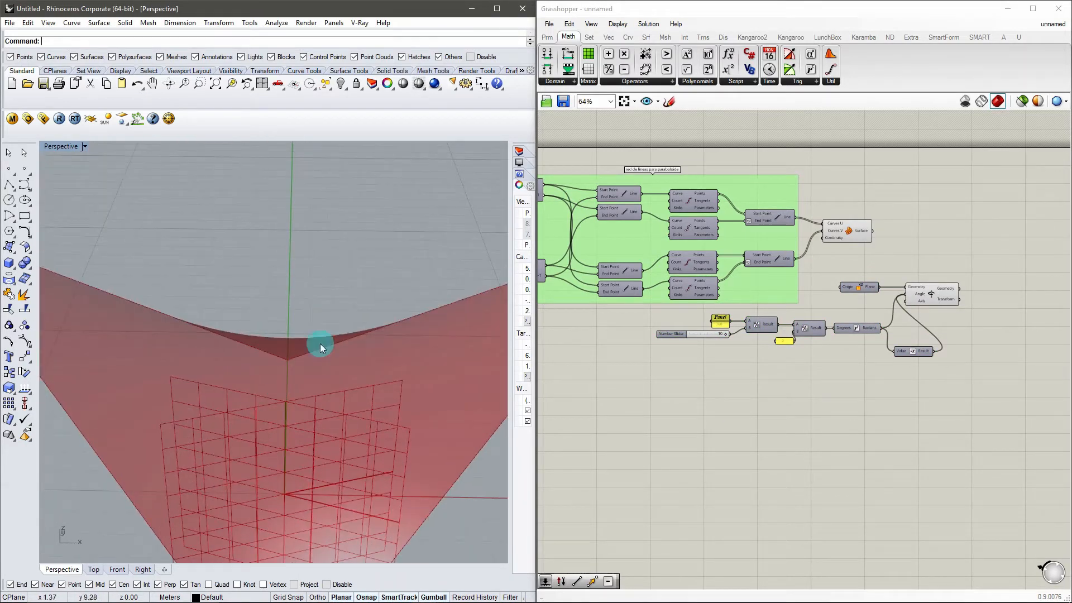
# Step: Place a Brep | Plane intersection component beside the surface component on the canvas
pyautogui.scroll(-7, 291, 347)
pyautogui.scroll(3, 965, 294)
pyautogui.moveTo(965, 294); pyautogui.dragTo(793, 296, button='right')
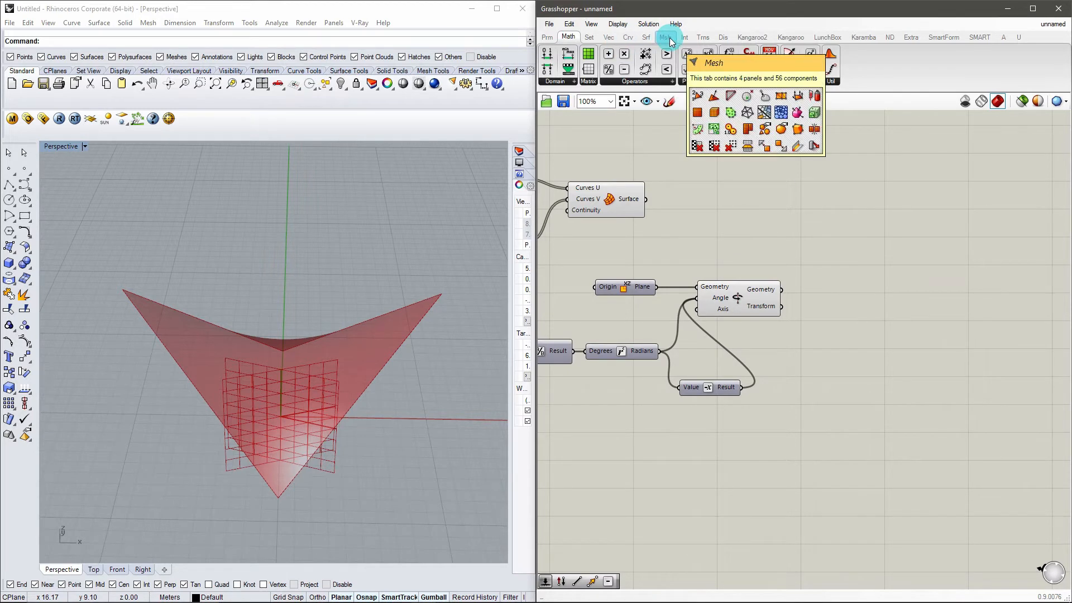
pyautogui.click(685, 37)
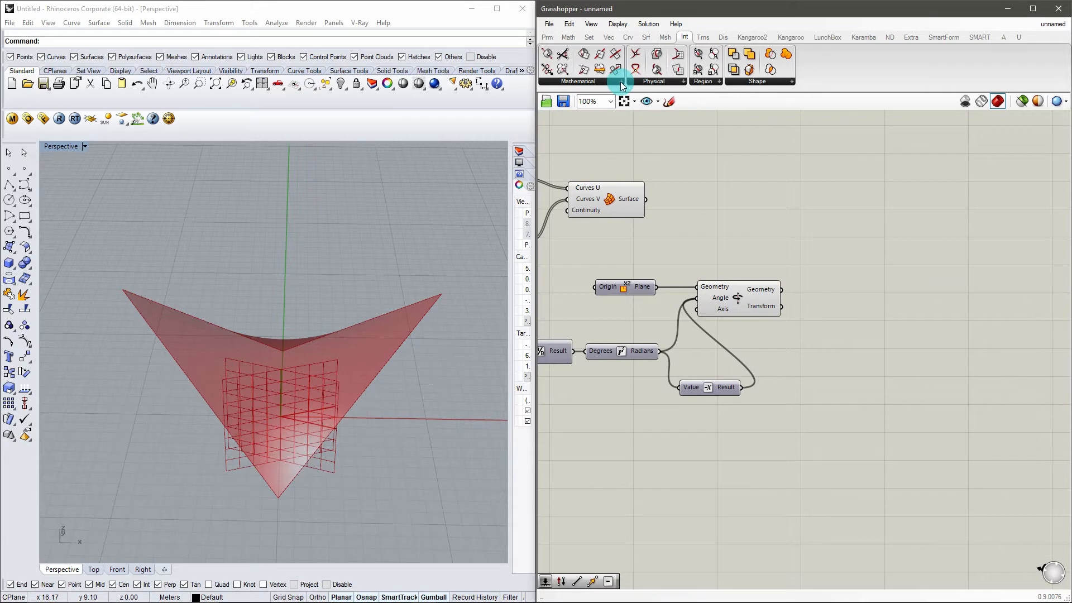
pyautogui.click(622, 83)
pyautogui.click(604, 151)
pyautogui.scroll(2, 884, 284)
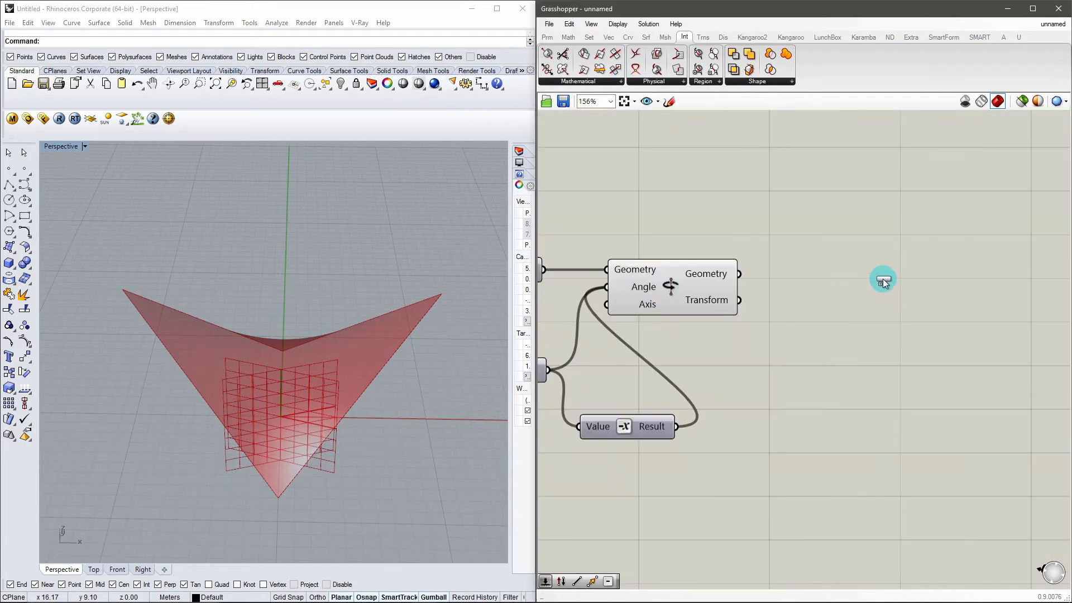
pyautogui.scroll(-3, 816, 231)
pyautogui.click(816, 230)
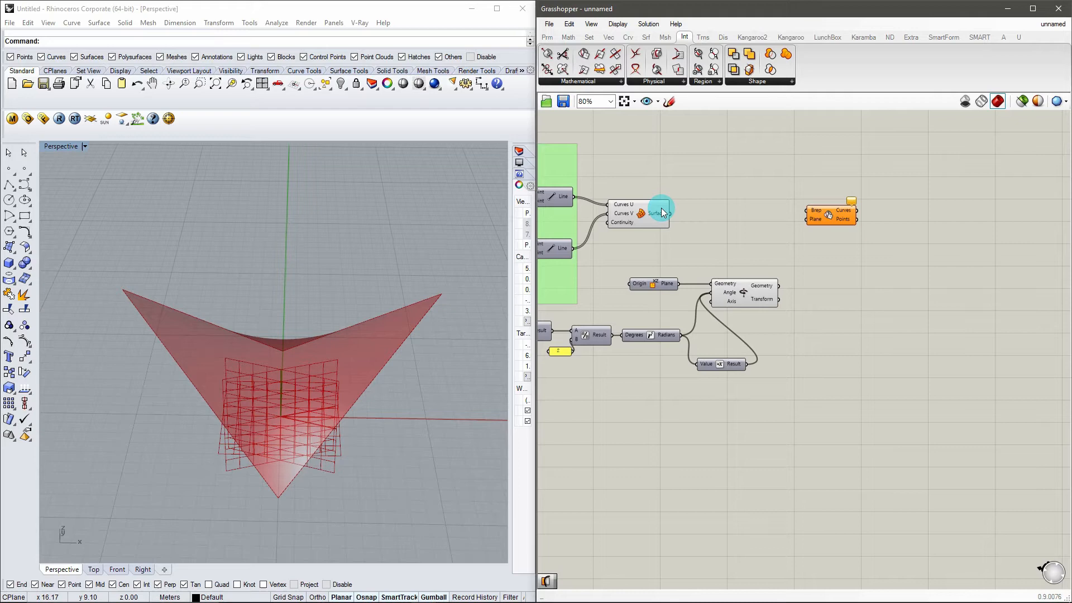
# Step: Connect the Surface output to the intersection's Brep input and the Rotate Axis Geometry output to its Plane input
pyautogui.moveTo(661, 208); pyautogui.dragTo(806, 211)
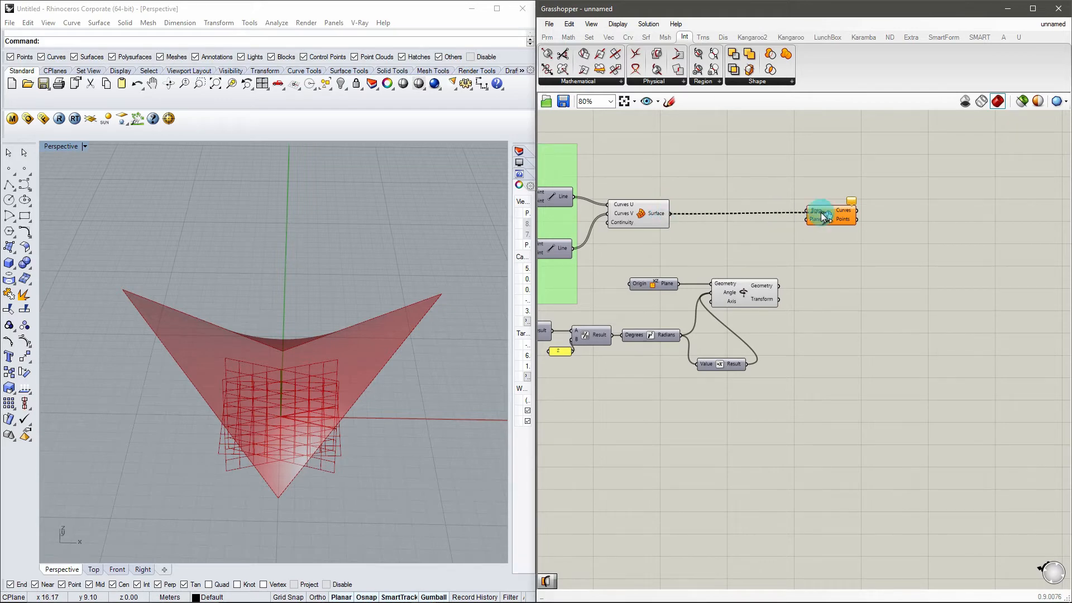
pyautogui.scroll(3, 779, 285)
pyautogui.moveTo(770, 284); pyautogui.dragTo(788, 195)
# Step: Inspect the section curves on the surface, briefly limiting the preview to the selected intersection component
pyautogui.moveTo(294, 354); pyautogui.dragTo(163, 376, button='right')
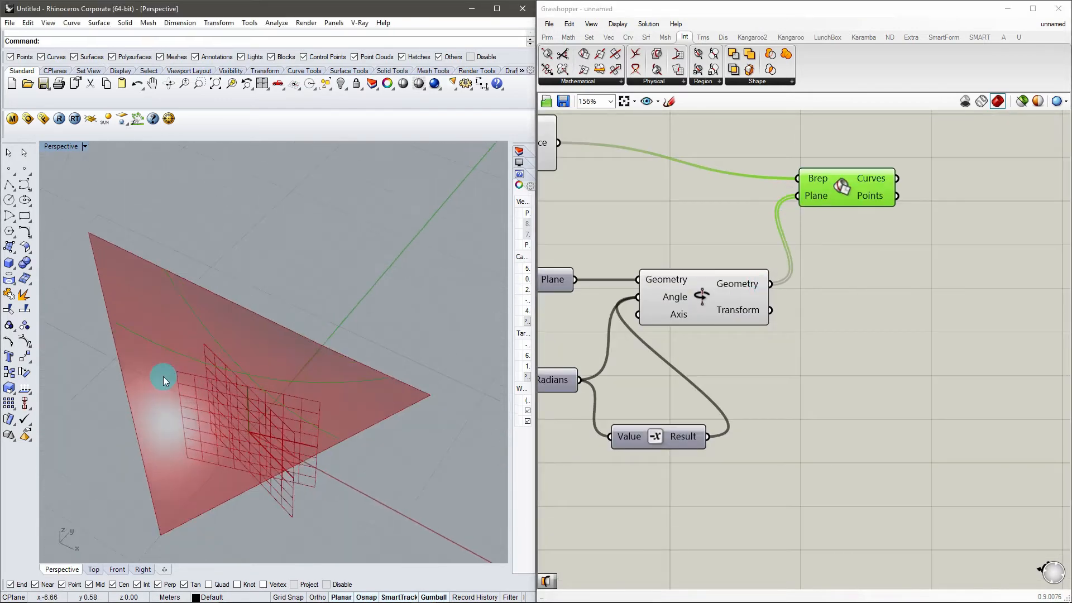
pyautogui.scroll(4, 163, 376)
pyautogui.click(1021, 101)
pyautogui.click(1021, 101)
pyautogui.click(784, 248)
pyautogui.scroll(-1, 782, 251)
pyautogui.moveTo(811, 267); pyautogui.dragTo(849, 271, button='right')
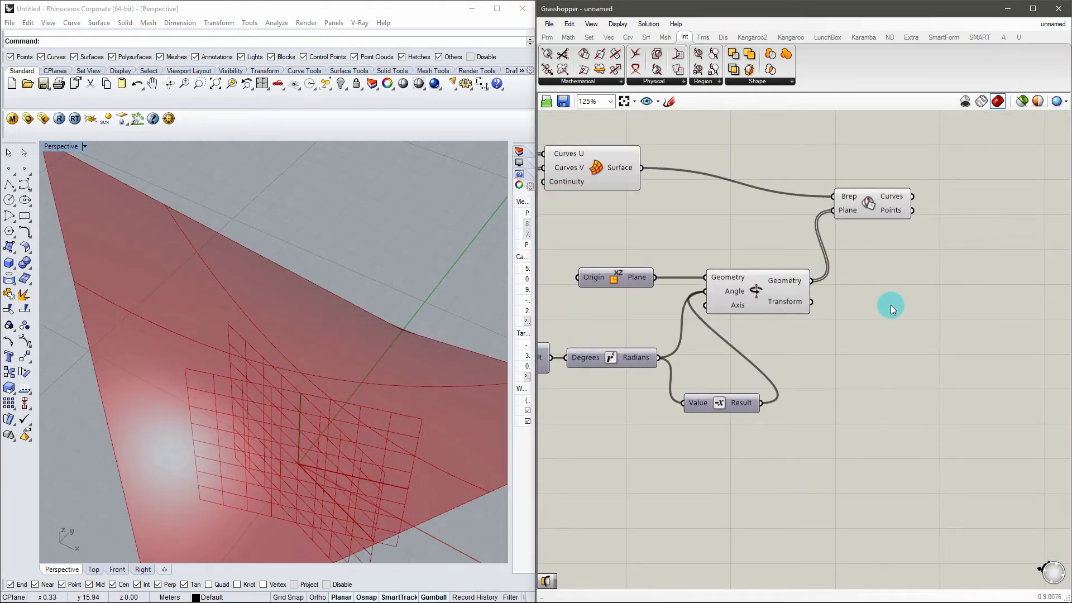
# Step: Group the angle calculation, XZ Plane and Rotate Axis components, placed below the green parabolic line group
pyautogui.scroll(-4, 890, 305)
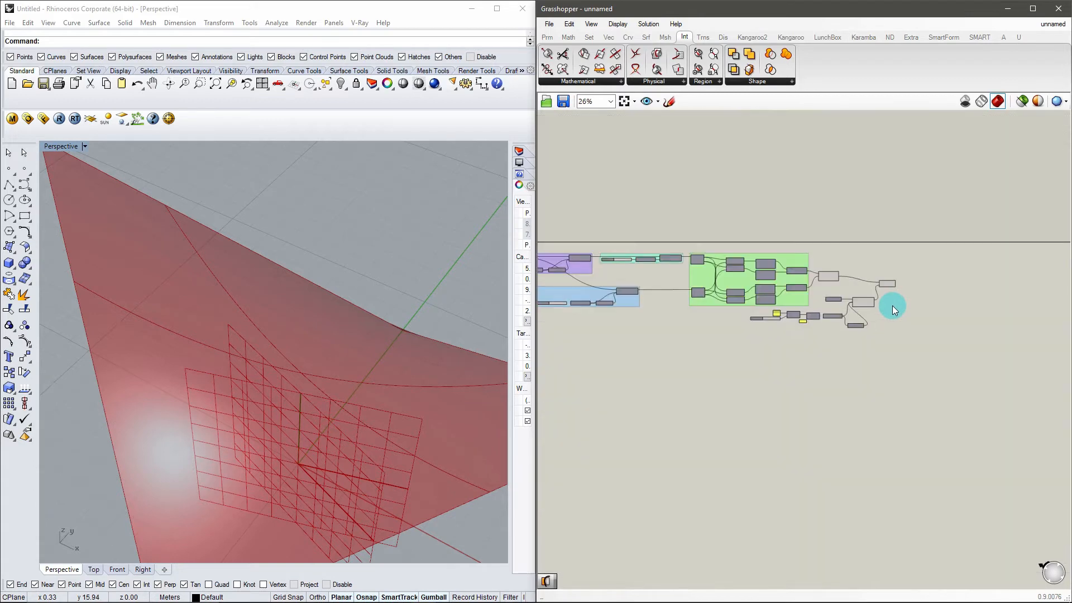
pyautogui.scroll(3, 917, 271)
pyautogui.moveTo(969, 359); pyautogui.dragTo(718, 245)
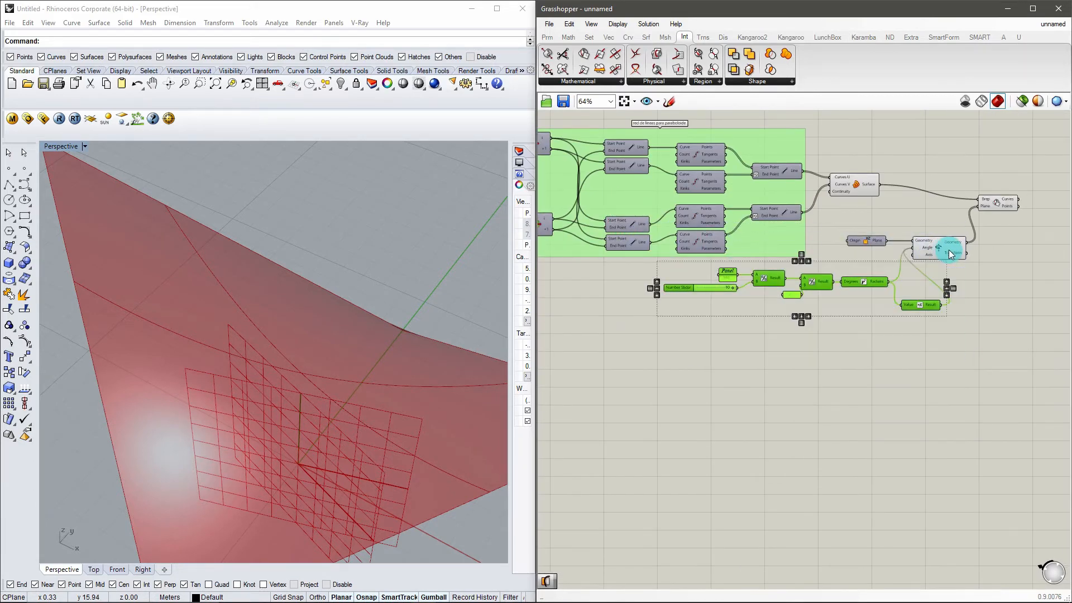
pyautogui.moveTo(870, 242); pyautogui.dragTo(872, 294)
pyautogui.rightClick(872, 293)
pyautogui.click(868, 407)
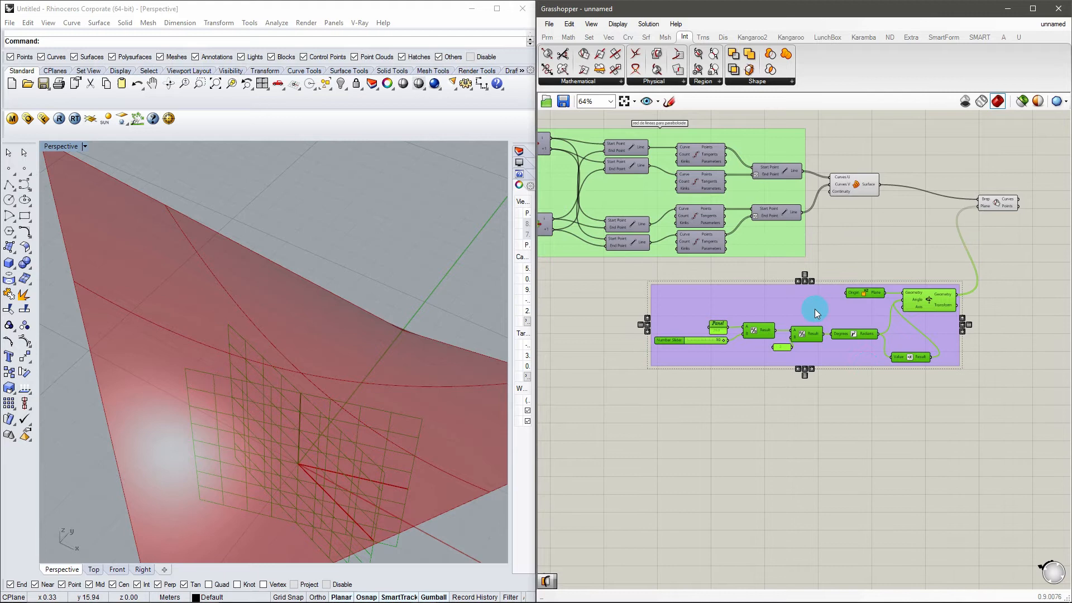
# Step: Change the new plane group's colour to a translucent mauve
pyautogui.rightClick(816, 314)
pyautogui.moveTo(847, 426)
pyautogui.moveTo(751, 431); pyautogui.dragTo(742, 437)
pyautogui.moveTo(783, 489); pyautogui.dragTo(780, 484)
pyautogui.click(886, 474)
# Step: Name the mauve plane group "planos de intersección a"
pyautogui.rightClick(799, 303)
pyautogui.click(840, 309)
pyautogui.write('planos')
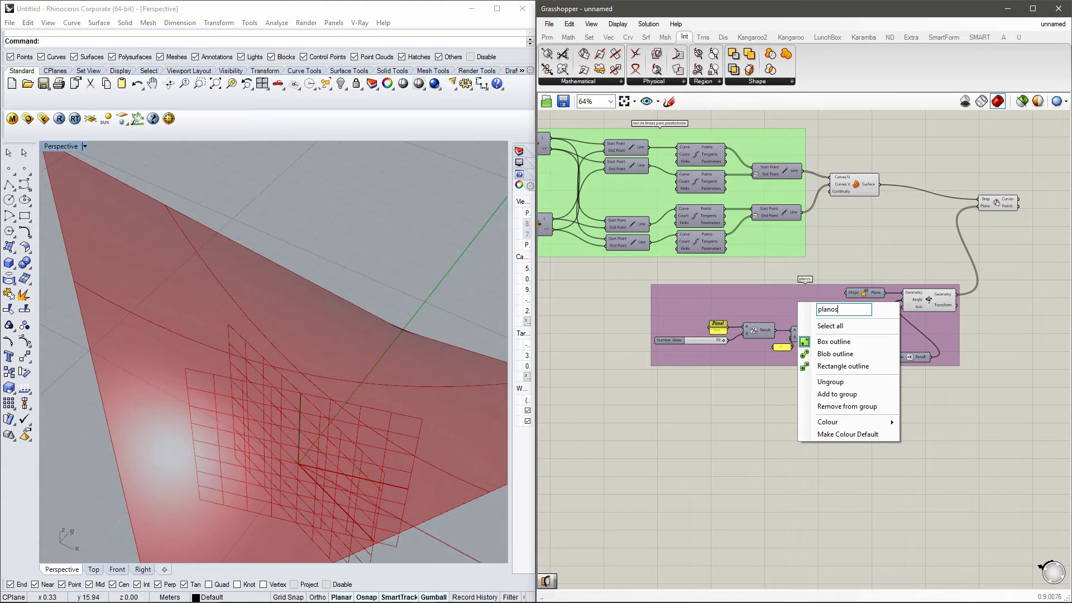
pyautogui.write(' de intersección a')
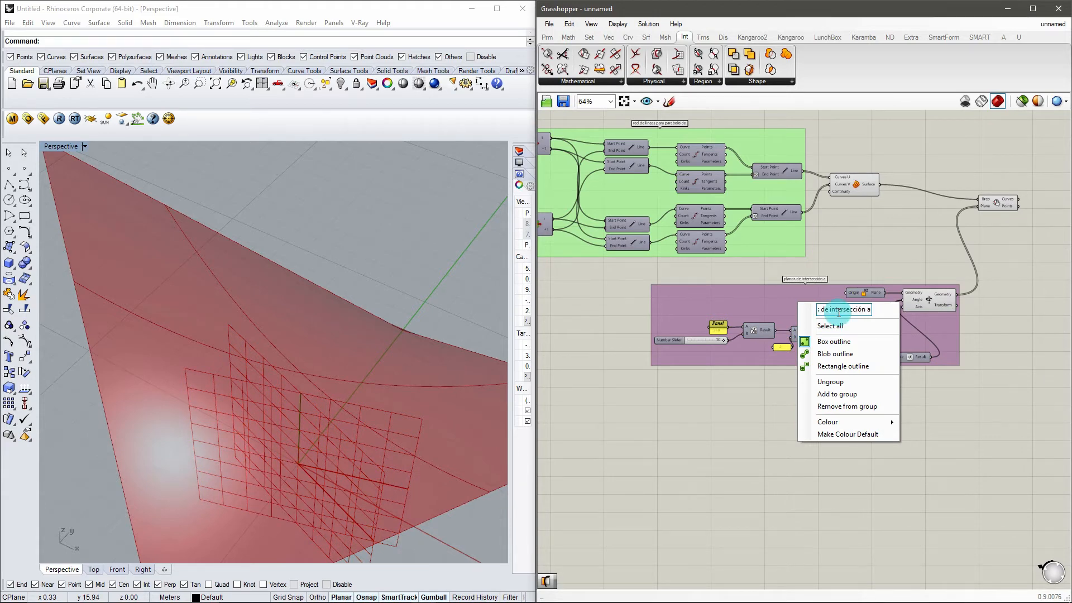
pyautogui.press('Return')
pyautogui.scroll(8, 793, 273)
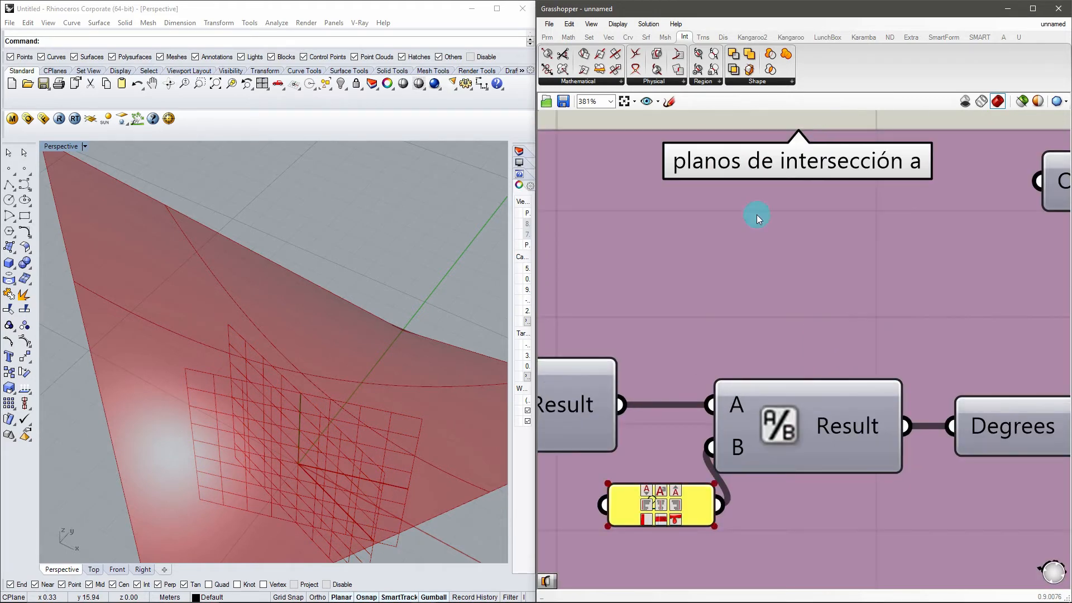
pyautogui.scroll(-6, 609, 337)
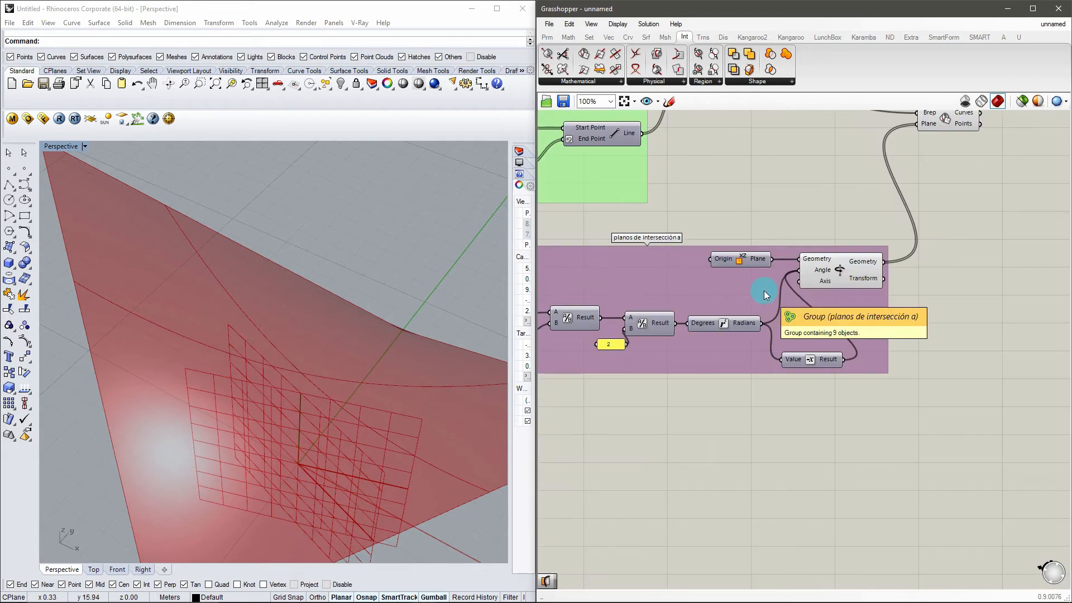
pyautogui.scroll(-3, 798, 312)
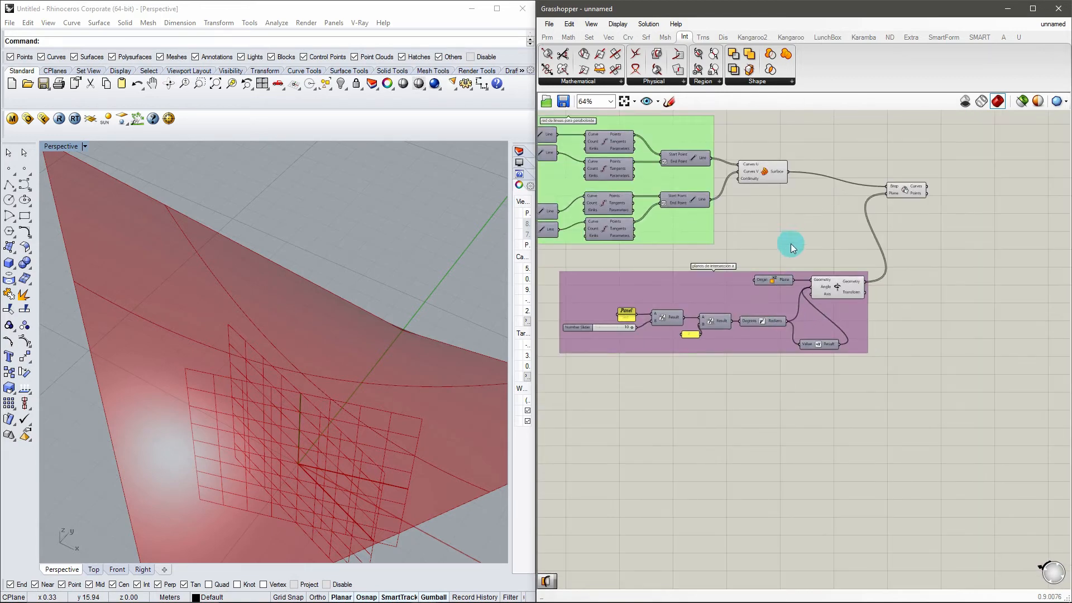
# Step: Examine the Brep | Plane component's intersection curves on the surface in the perspective view
pyautogui.scroll(-1, 899, 185)
pyautogui.scroll(5, 896, 206)
pyautogui.click(900, 233)
pyautogui.scroll(-3, 366, 255)
pyautogui.scroll(-4, 816, 310)
pyautogui.scroll(5, 862, 287)
pyautogui.moveTo(292, 294); pyautogui.dragTo(290, 349, button='right')
pyautogui.scroll(-3, 838, 292)
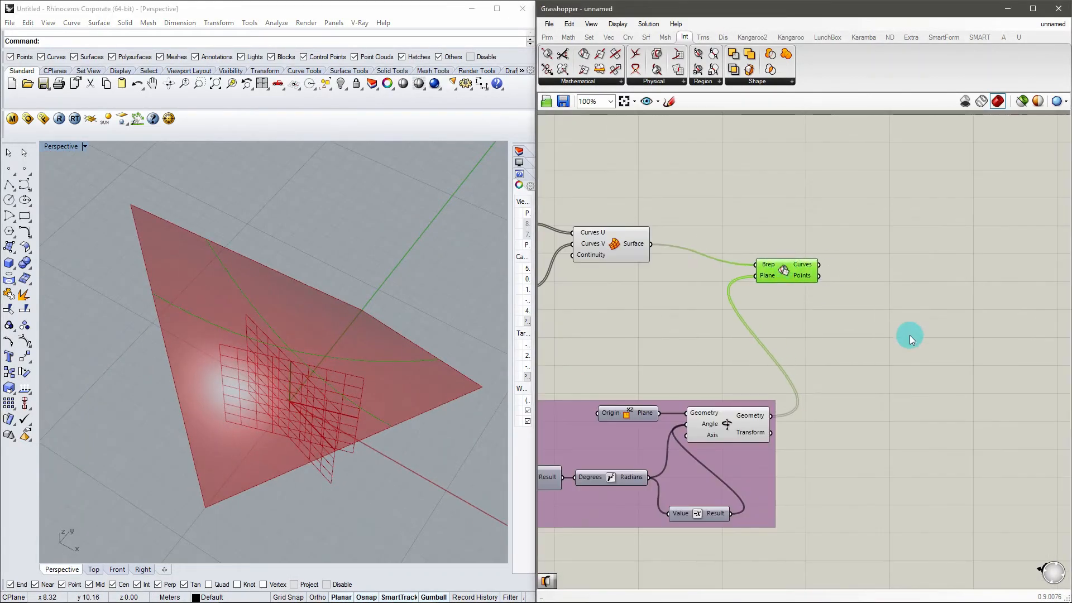
pyautogui.doubleClick(920, 319)
pyautogui.write('split surface')
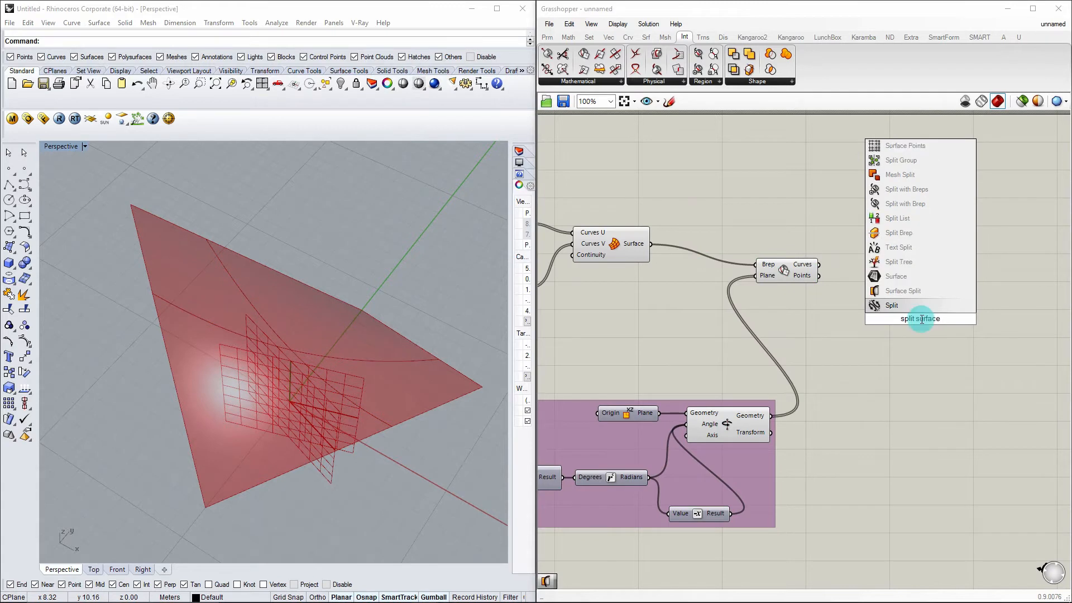
pyautogui.press('Return')
pyautogui.press('Delete')
# Step: Place a Surface Split component after the Brep | Plane intersection component
pyautogui.doubleClick(907, 285)
pyautogui.write('s')
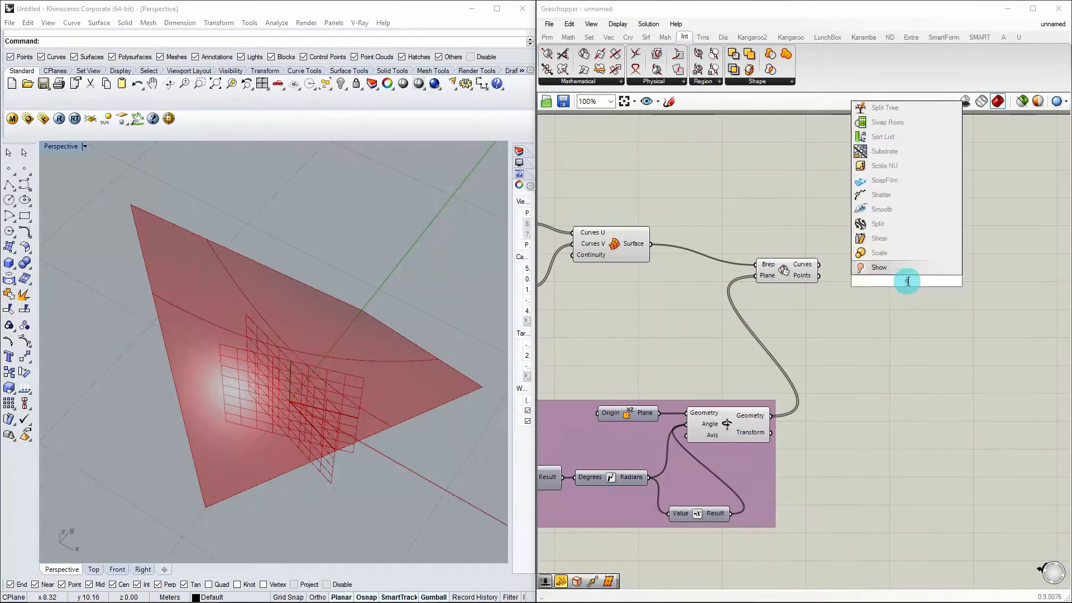
pyautogui.write('urface split')
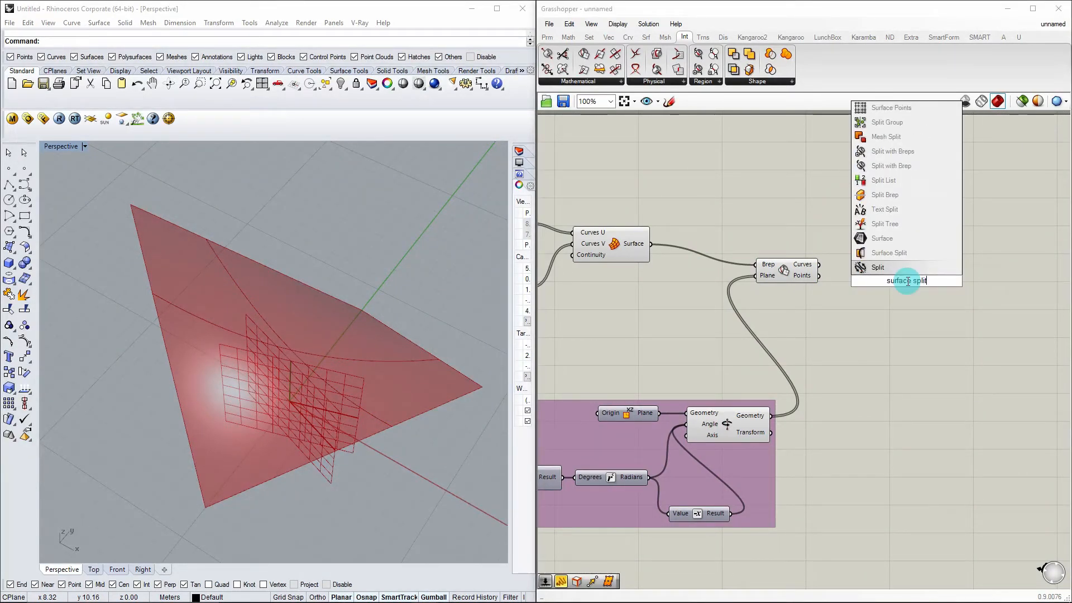
pyautogui.click(898, 257)
pyautogui.scroll(2, 886, 291)
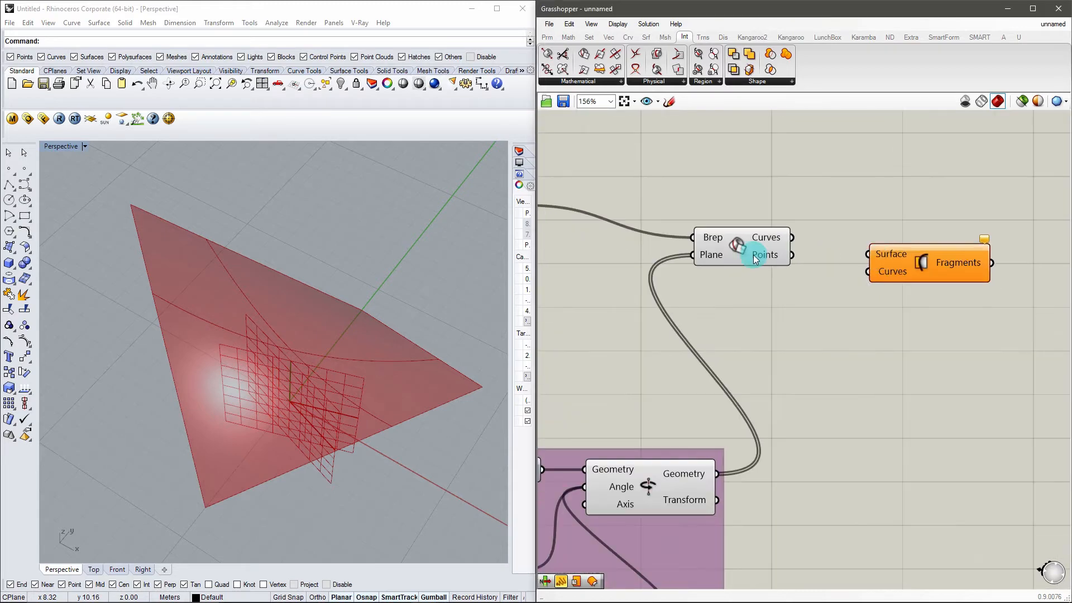
# Step: Connect the base surface to Surface Split's Surface input and the intersection curves to its Curves input
pyautogui.scroll(-2, 814, 265)
pyautogui.moveTo(625, 229); pyautogui.dragTo(847, 261)
pyautogui.scroll(3, 826, 268)
pyautogui.moveTo(779, 230); pyautogui.dragTo(883, 214)
pyautogui.click(877, 242)
pyautogui.moveTo(340, 384); pyautogui.dragTo(280, 431, button='right')
pyautogui.scroll(1, 789, 241)
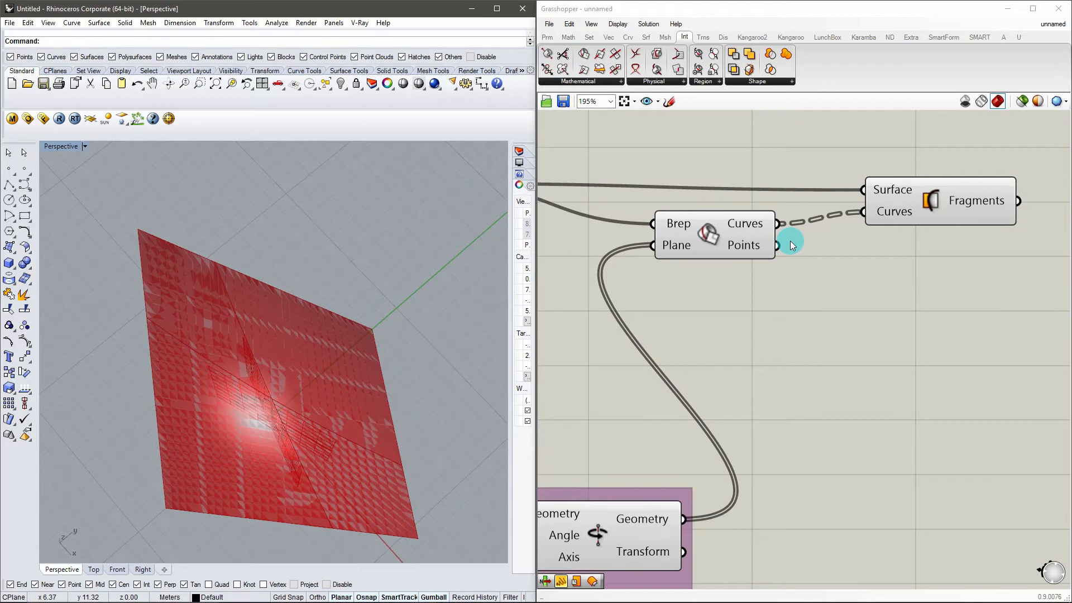
# Step: Flatten the Curves input of the Surface Split component
pyautogui.rightClick(869, 207)
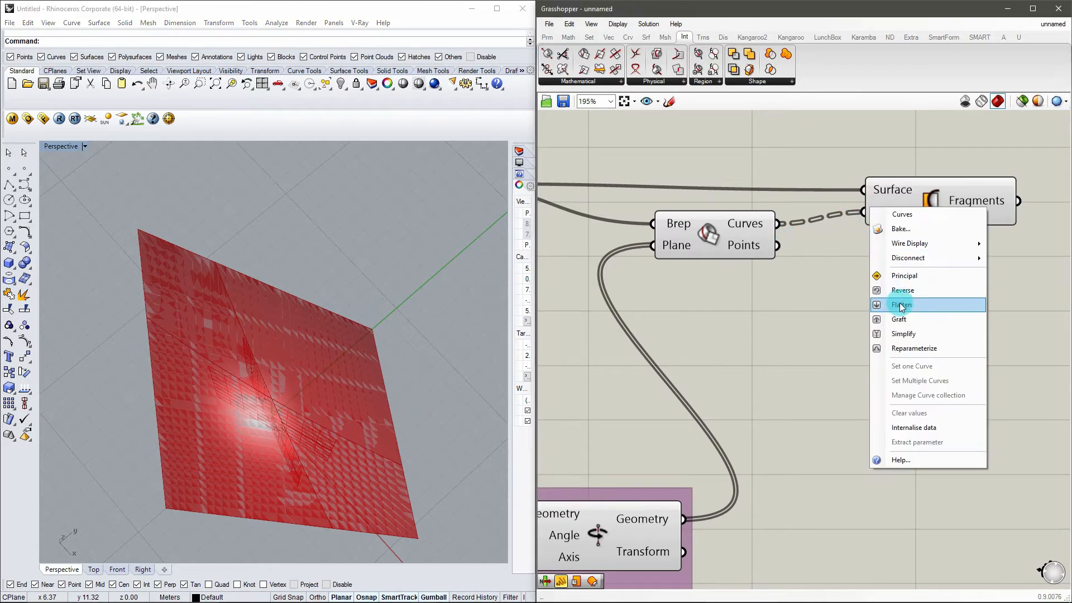
pyautogui.click(899, 307)
pyautogui.moveTo(491, 357); pyautogui.dragTo(364, 272, button='right')
pyautogui.scroll(3, 926, 278)
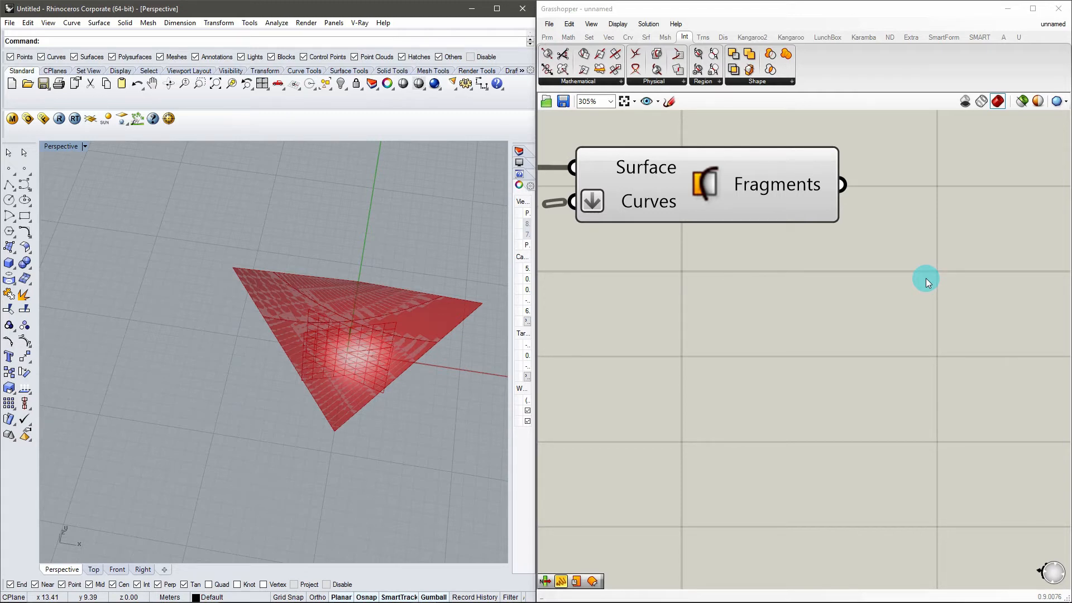
# Step: Add a List Item component after Surface Split and connect the Fragments output to its List input
pyautogui.doubleClick(925, 278)
pyautogui.write('list it')
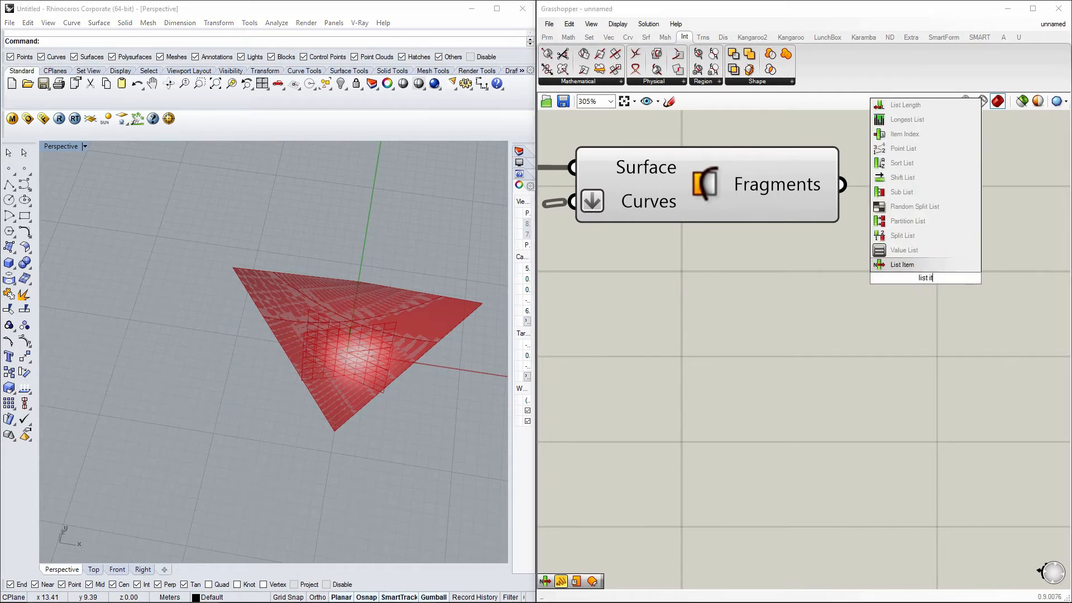
pyautogui.click(902, 264)
pyautogui.moveTo(896, 255); pyautogui.dragTo(969, 191)
pyautogui.moveTo(842, 184); pyautogui.dragTo(909, 184)
pyautogui.moveTo(966, 205); pyautogui.dragTo(982, 206)
pyautogui.moveTo(763, 236); pyautogui.dragTo(663, 243, button='right')
pyautogui.moveTo(910, 224); pyautogui.dragTo(976, 226)
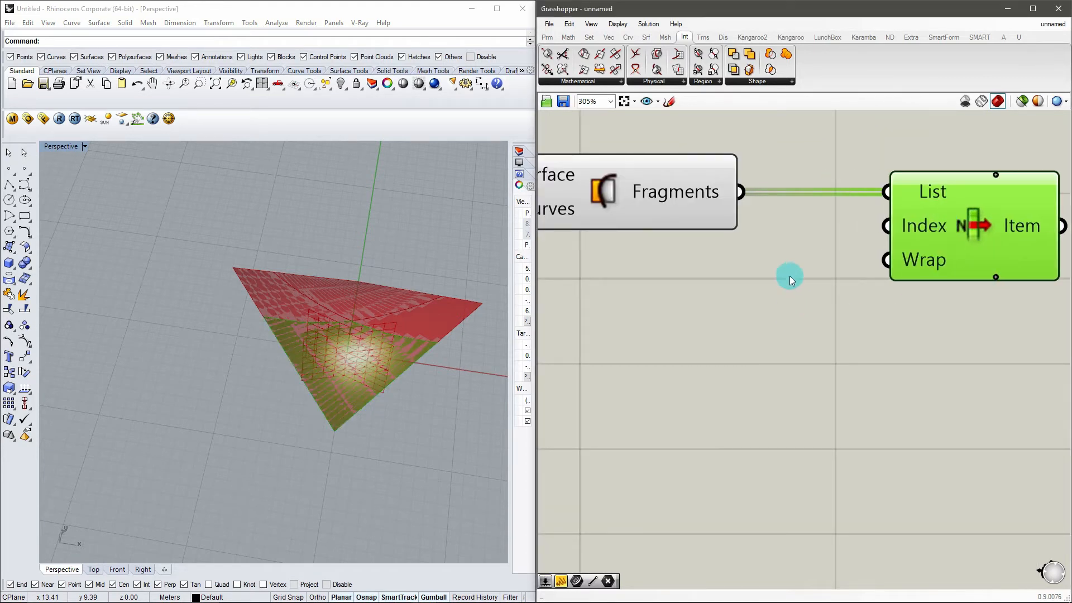
# Step: Create a number slider from the value 10, connect it to List Item's Index and set it to 1
pyautogui.doubleClick(773, 276)
pyautogui.write('10')
pyautogui.press('Return')
pyautogui.moveTo(816, 282); pyautogui.dragTo(664, 302)
pyautogui.click(973, 213)
pyautogui.click(1022, 102)
pyautogui.click(1022, 101)
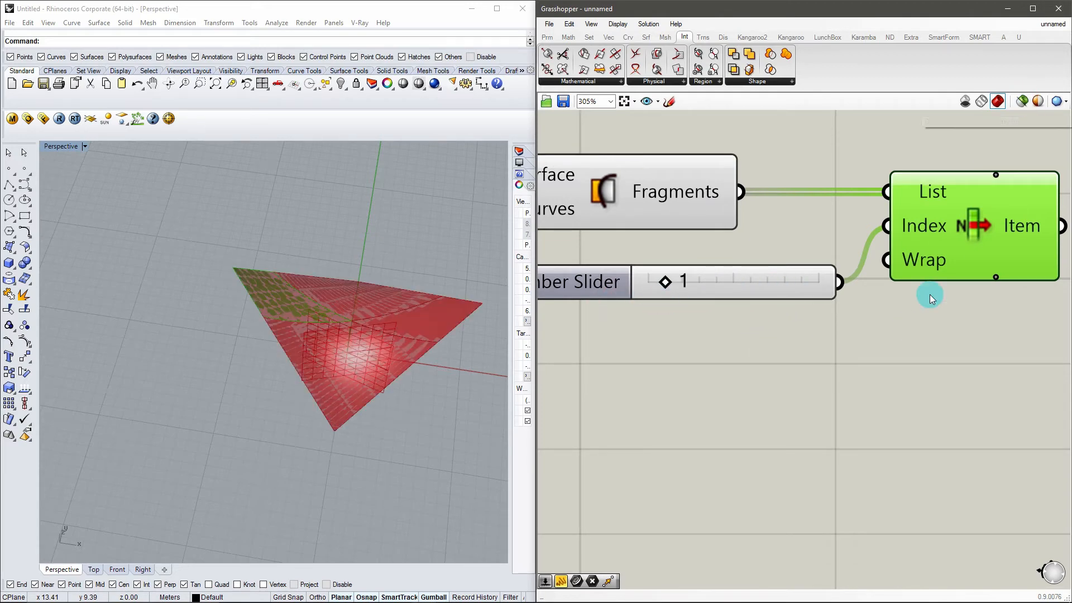
# Step: Turn off the preview of the components before List Item and inspect the isolated surface fragment
pyautogui.click(898, 354)
pyautogui.scroll(-8, 866, 303)
pyautogui.moveTo(851, 454); pyautogui.dragTo(646, 216)
pyautogui.middleClick(742, 262)
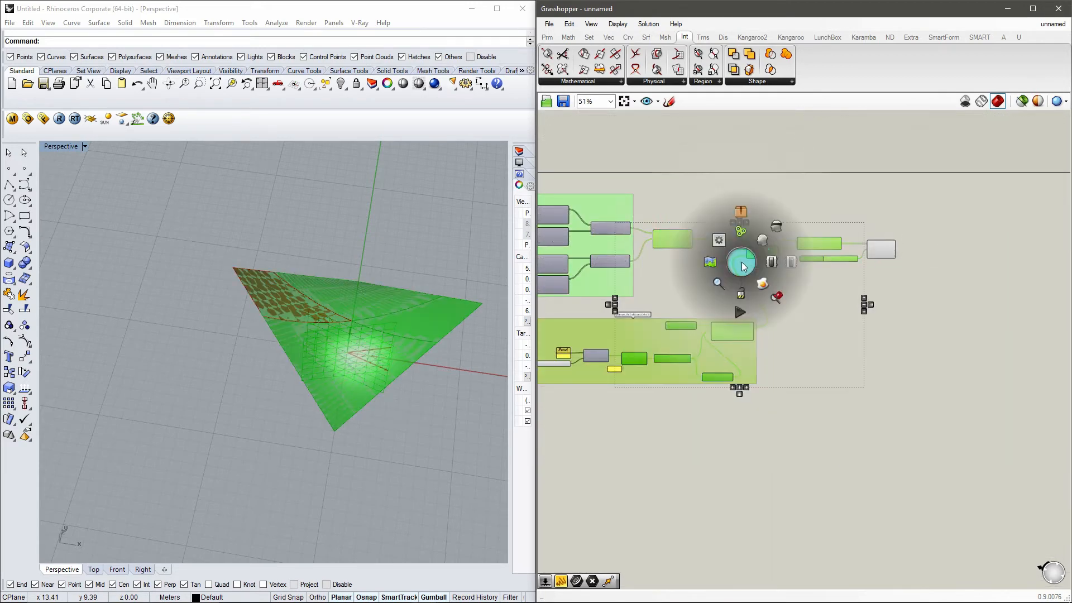
pyautogui.click(773, 290)
pyautogui.click(837, 310)
pyautogui.click(354, 314)
pyautogui.scroll(8, 353, 315)
pyautogui.moveTo(353, 315)
pyautogui.mouseDown(button='right')
pyautogui.moveTo(350, 256)
pyautogui.moveTo(346, 310)
pyautogui.mouseUp(button='right')
pyautogui.scroll(-7, 868, 332)
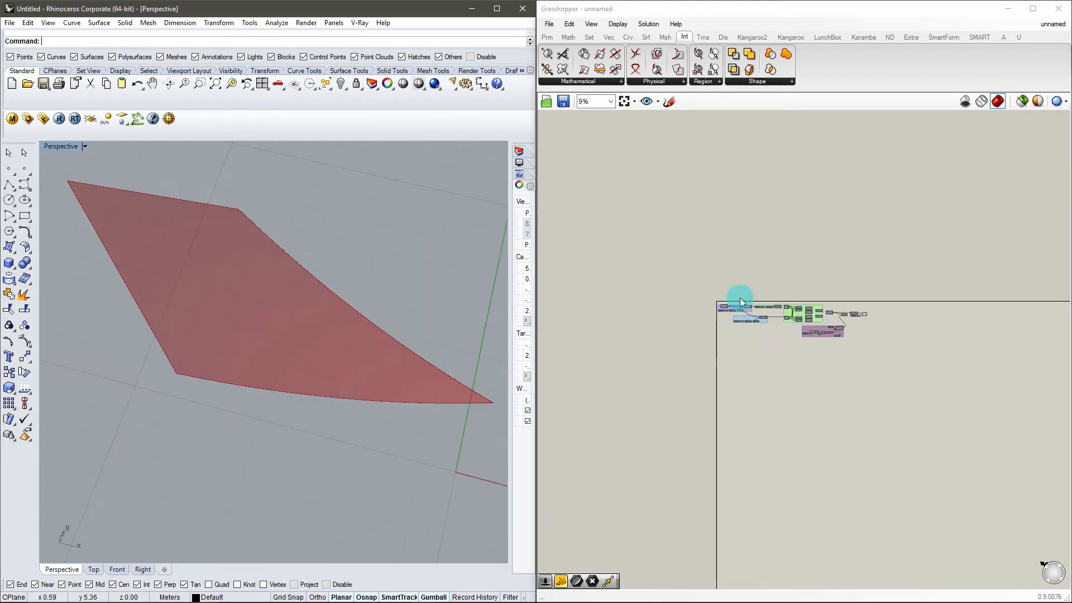
# Step: Set the "desplazamiento x" slider to 6 and the "desplazamiento y" slider to 2
pyautogui.scroll(14, 738, 306)
pyautogui.moveTo(817, 354); pyautogui.dragTo(754, 353)
pyautogui.scroll(-5, 700, 301)
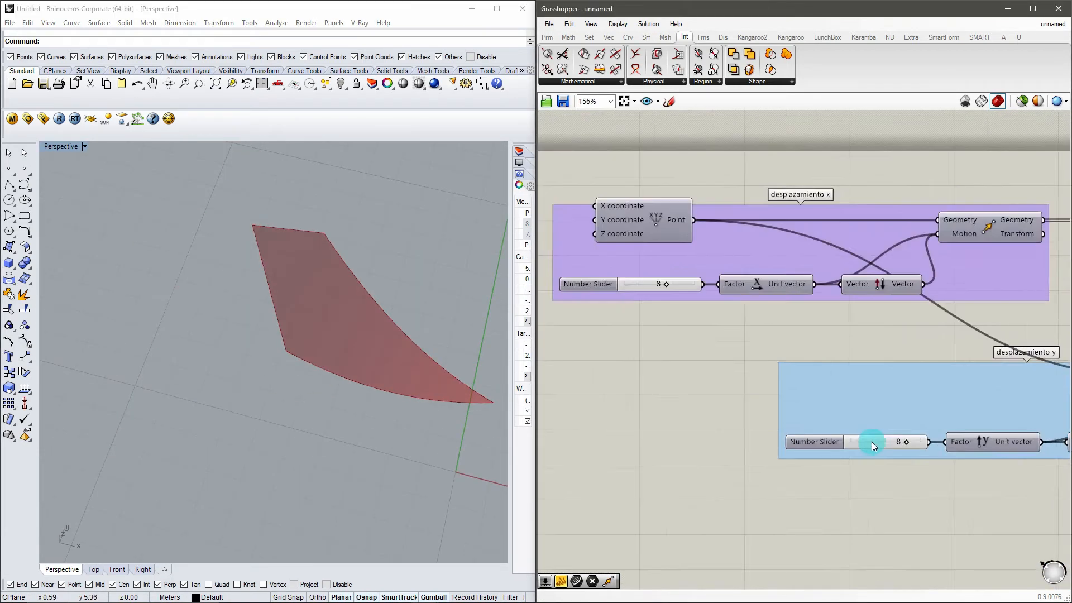
pyautogui.scroll(6, 872, 441)
pyautogui.moveTo(920, 442); pyautogui.dragTo(840, 439)
pyautogui.moveTo(374, 435); pyautogui.dragTo(382, 326, button='right')
pyautogui.scroll(4, 641, 289)
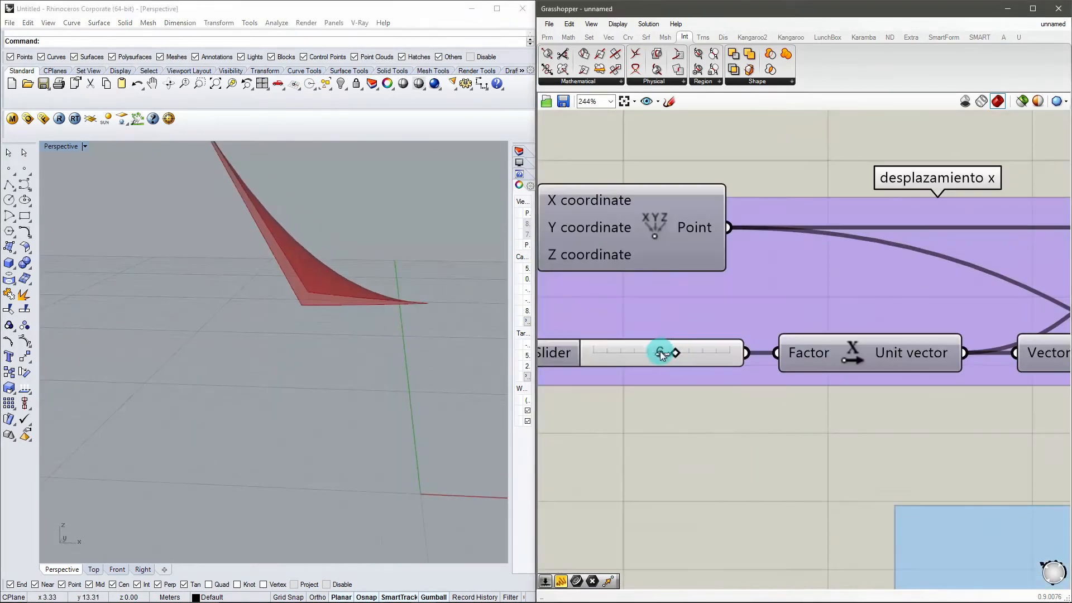
# Step: Set the "desplazamiento x" slider to 10
pyautogui.moveTo(665, 352); pyautogui.dragTo(737, 352)
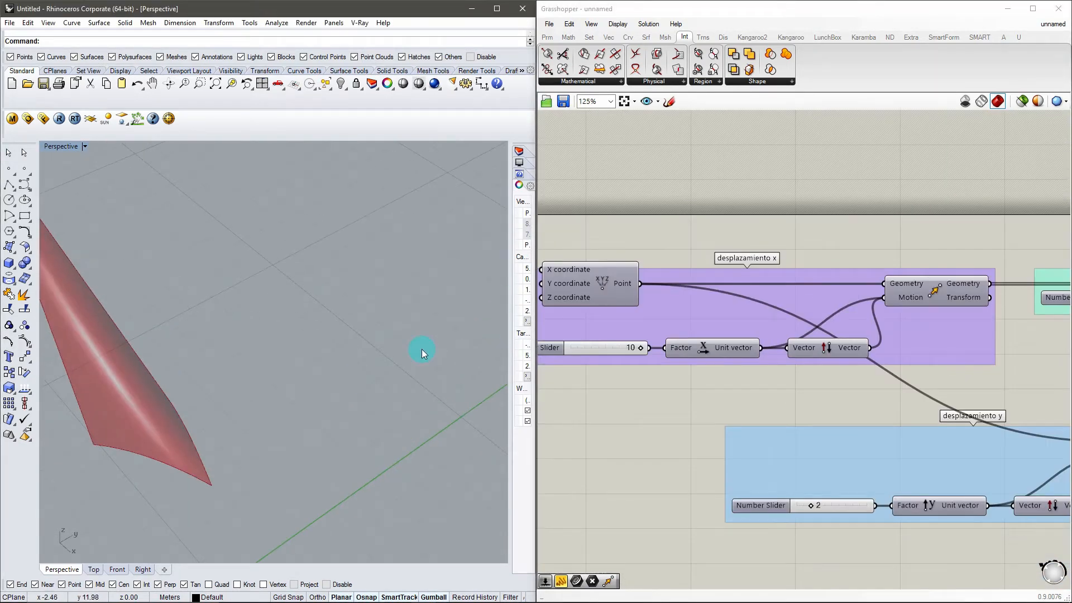
pyautogui.scroll(-6, 422, 354)
pyautogui.scroll(5, 874, 542)
# Step: Try the "desplazamiento y" slider at 3 and return it to 2, comparing the fragment's shape
pyautogui.click(729, 457)
pyautogui.moveTo(424, 391); pyautogui.dragTo(404, 295, button='right')
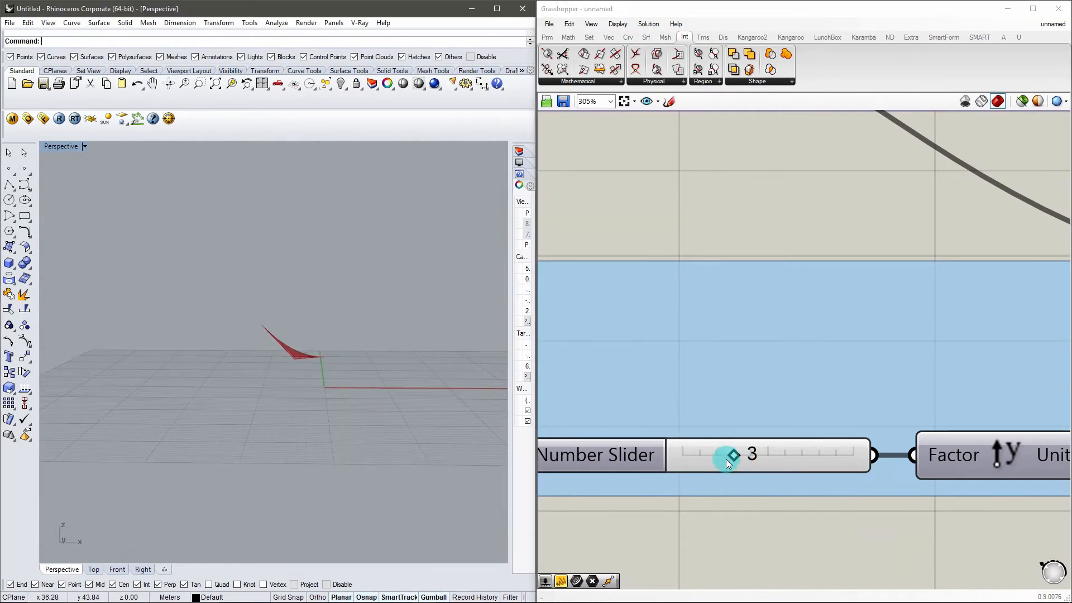
pyautogui.moveTo(725, 465); pyautogui.dragTo(717, 455)
pyautogui.scroll(12, 305, 364)
pyautogui.moveTo(305, 364); pyautogui.dragTo(312, 400, button='right')
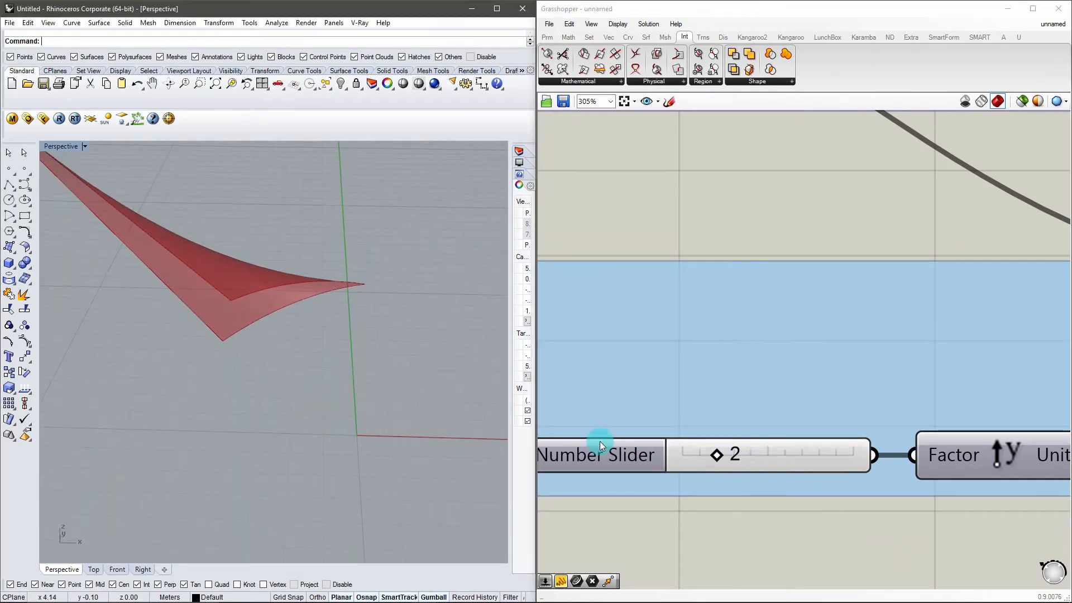
# Step: Try a Brep Edges component connected to the extracted fragment from List Item
pyautogui.scroll(-13, 642, 365)
pyautogui.moveTo(849, 383); pyautogui.dragTo(678, 455, button='right')
pyautogui.scroll(4, 678, 454)
pyautogui.moveTo(313, 363); pyautogui.dragTo(242, 396, button='right')
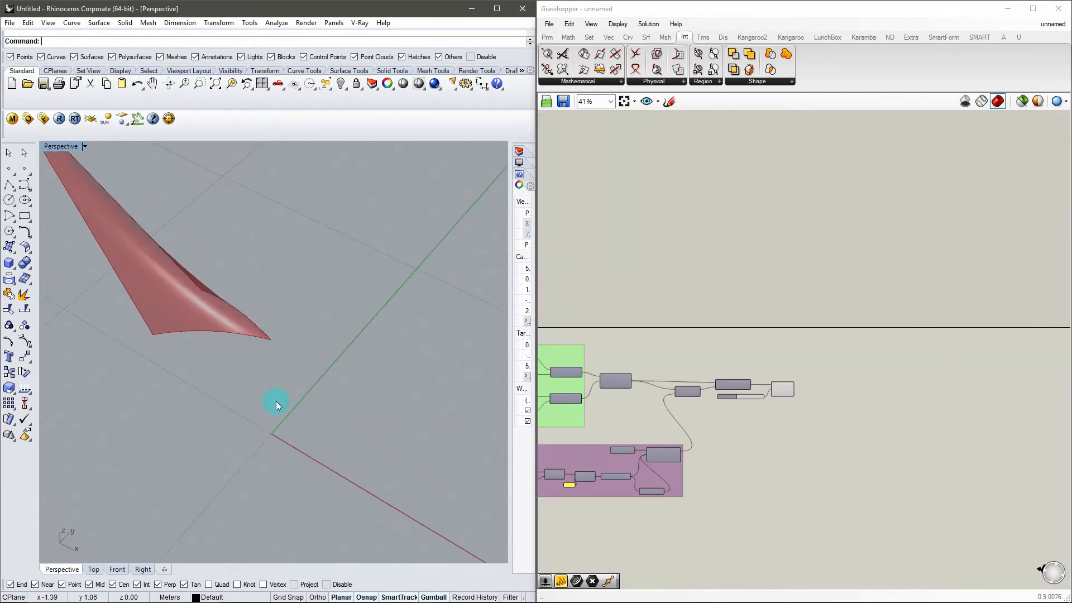
pyautogui.scroll(7, 837, 410)
pyautogui.click(787, 423)
pyautogui.doubleClick(996, 422)
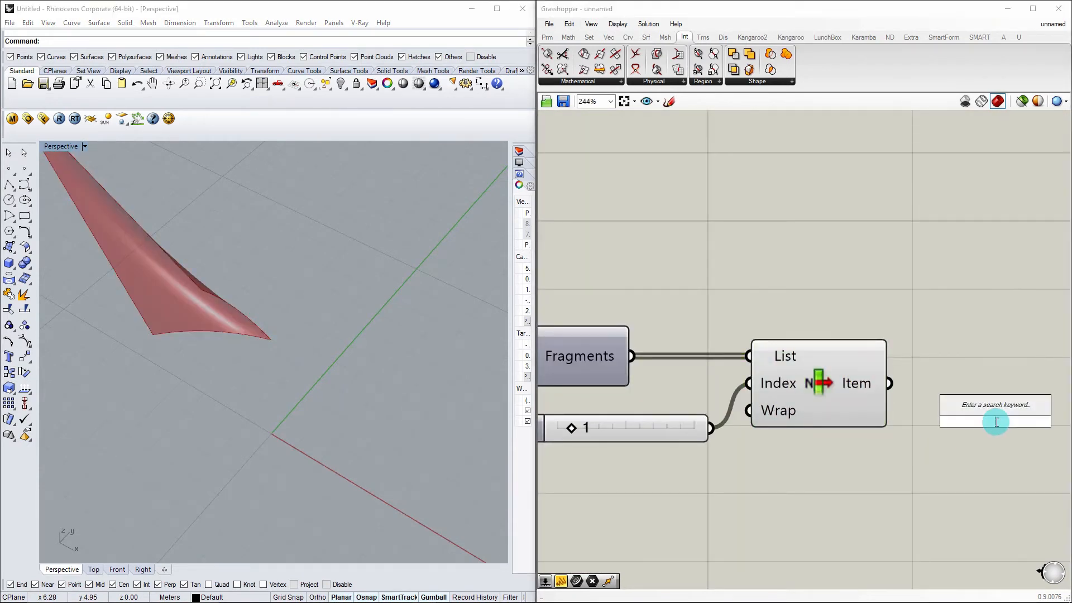
pyautogui.write('br')
pyautogui.press('Return')
pyautogui.scroll(-1, 712, 464)
pyautogui.scroll(2, 893, 474)
pyautogui.moveTo(926, 357); pyautogui.dragTo(976, 326)
pyautogui.moveTo(826, 349); pyautogui.dragTo(883, 366)
pyautogui.scroll(-2, 725, 391)
pyautogui.scroll(-3, 719, 396)
pyautogui.scroll(4, 804, 396)
pyautogui.moveTo(795, 392); pyautogui.dragTo(784, 368)
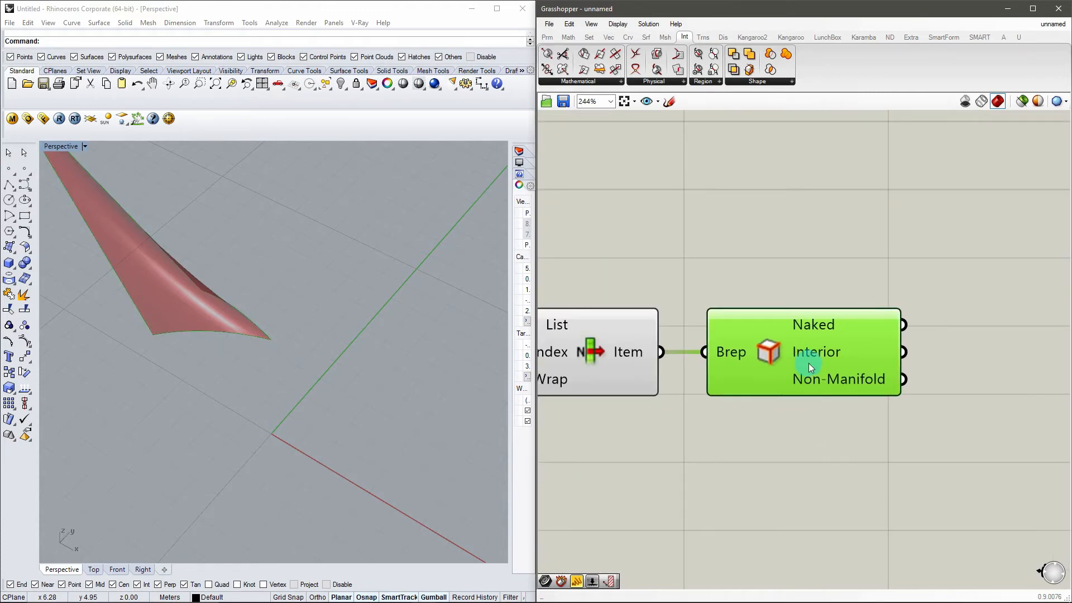
pyautogui.click(682, 194)
pyautogui.doubleClick(682, 194)
pyautogui.write('deconstruct brep')
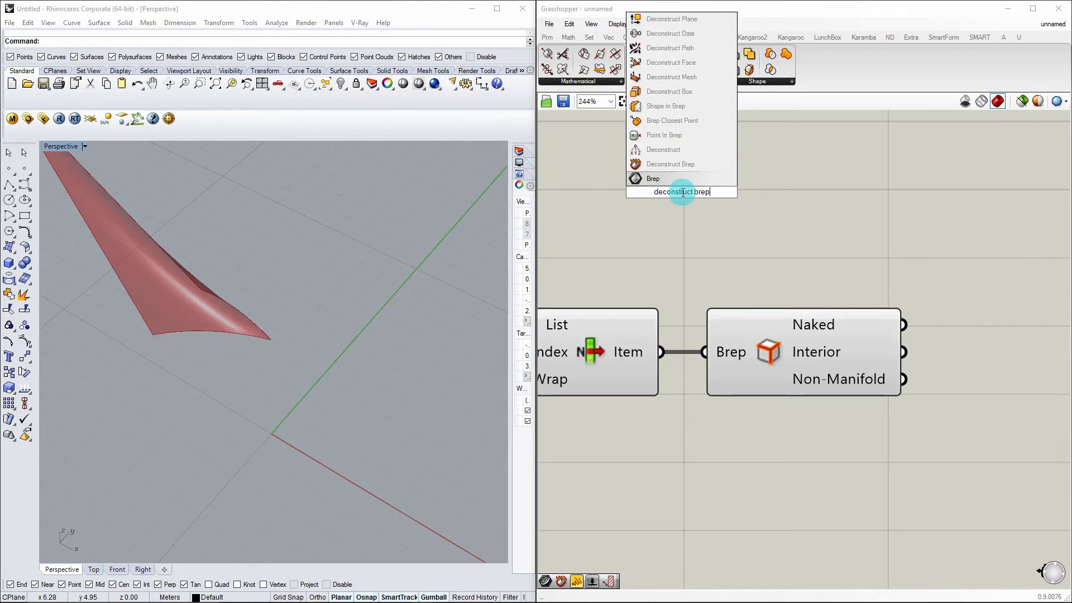
pyautogui.press('Return')
pyautogui.hotkey('ctrl', 'z')
# Step: Replace the Brep Edges component with a Deconstruct Brep component fed by the extracted fragment
pyautogui.doubleClick(753, 247)
pyautogui.write('brep decp')
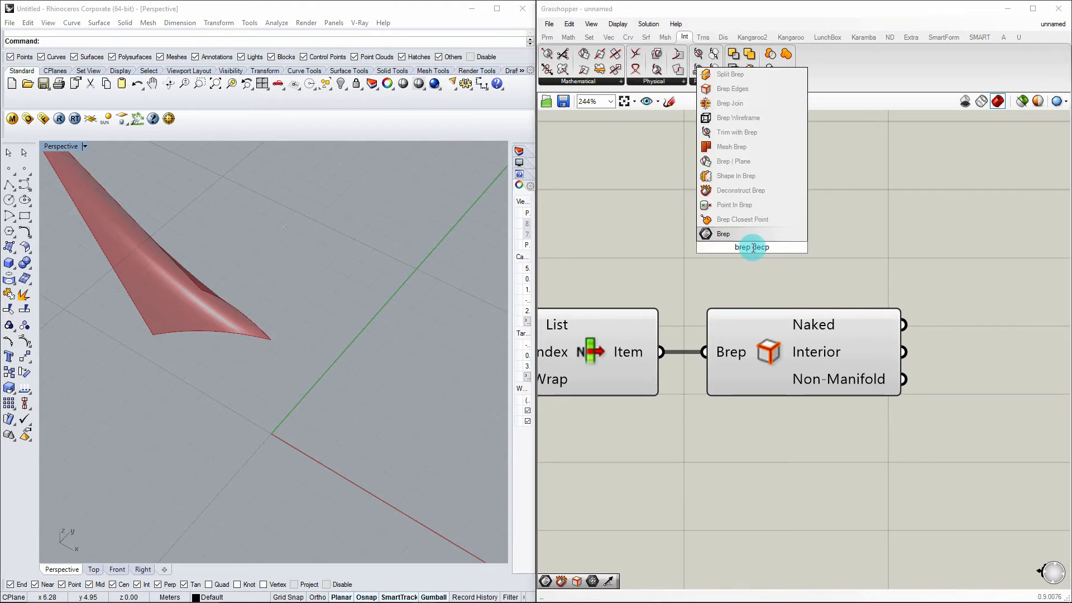
pyautogui.click(743, 194)
pyautogui.click(765, 367)
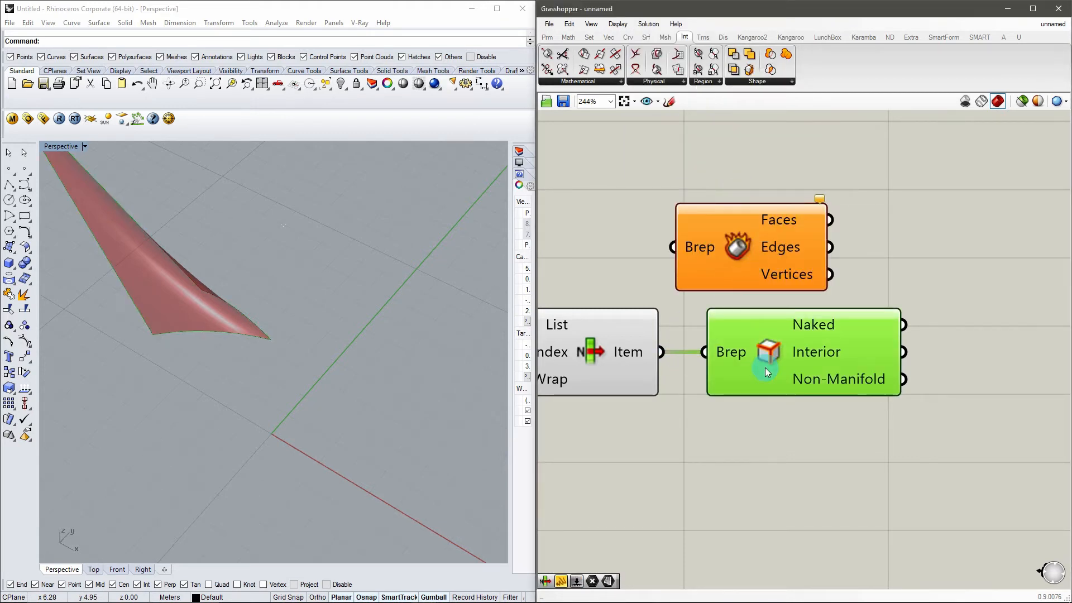
pyautogui.press('Delete')
pyautogui.moveTo(742, 251); pyautogui.dragTo(785, 333)
pyautogui.moveTo(693, 331); pyautogui.dragTo(710, 329)
pyautogui.moveTo(779, 344); pyautogui.dragTo(765, 366)
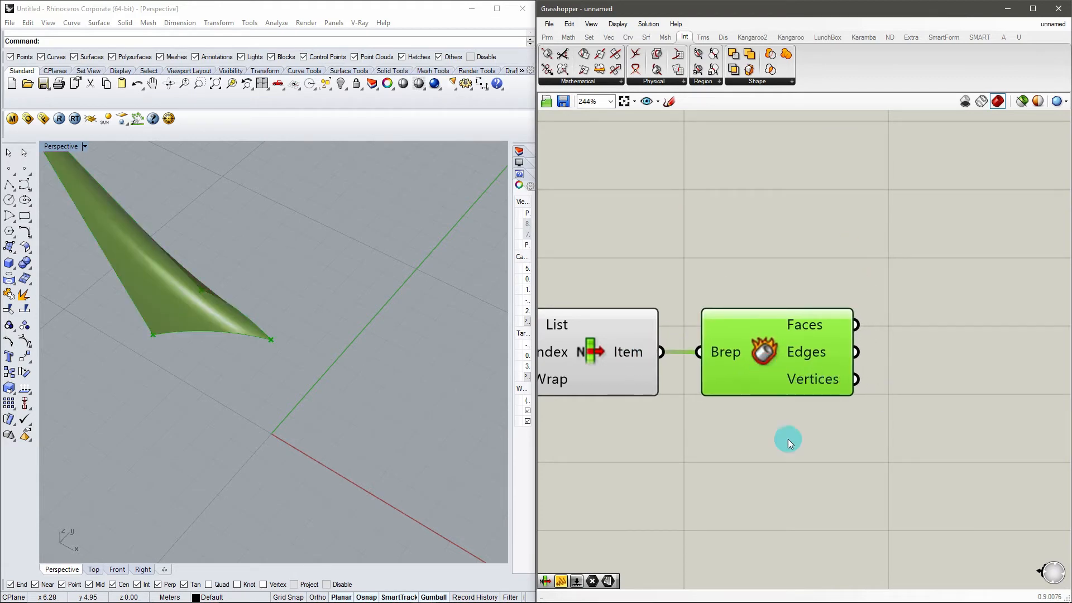
# Step: Add a List Item component and connect the Deconstruct Brep's Vertices to its List input
pyautogui.click(788, 439)
pyautogui.moveTo(914, 435); pyautogui.dragTo(742, 394, button='right')
pyautogui.doubleClick(747, 356)
pyautogui.write('list')
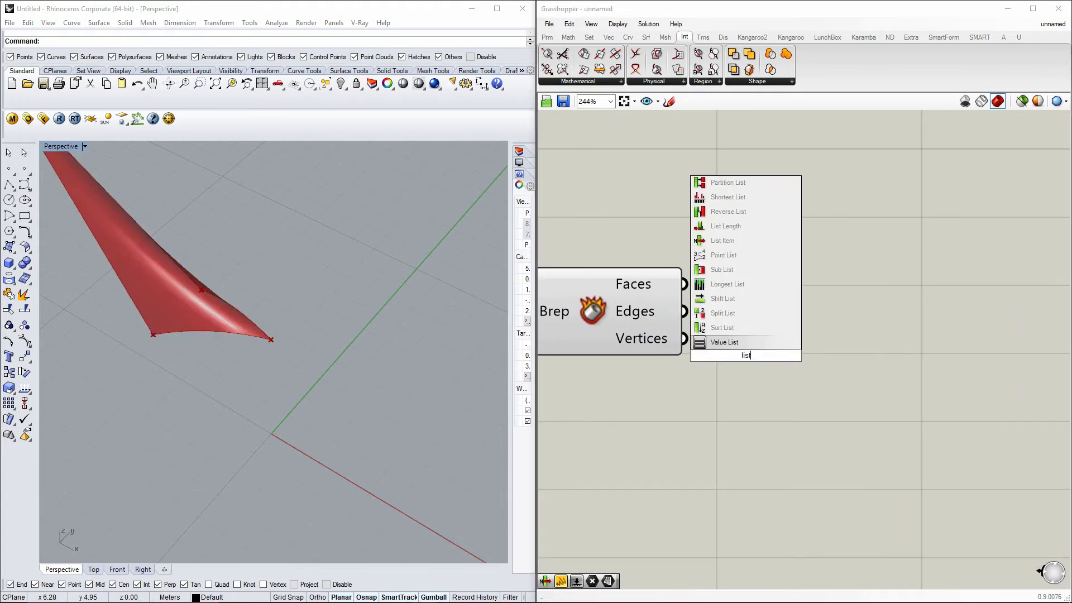
pyautogui.click(753, 244)
pyautogui.moveTo(723, 371); pyautogui.dragTo(785, 381)
pyautogui.moveTo(684, 338); pyautogui.dragTo(745, 337)
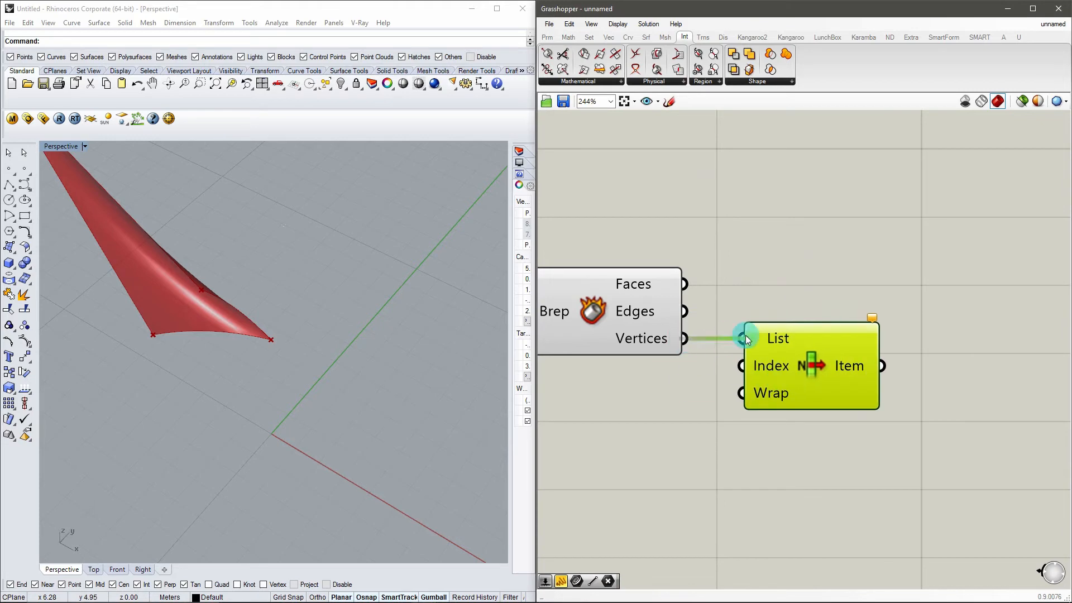
pyautogui.click(737, 371)
# Step: Turn off the preview of the List Item that extracts the surface fragment
pyautogui.scroll(-4, 784, 346)
pyautogui.click(665, 324)
pyautogui.middleClick(656, 316)
pyautogui.rightClick(672, 317)
pyautogui.click(691, 341)
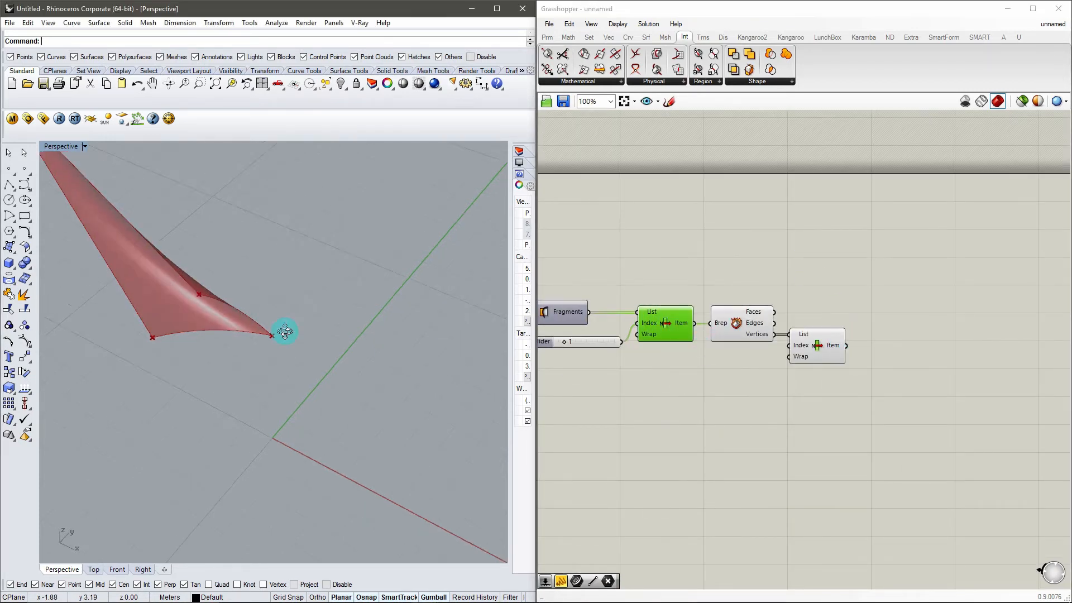
pyautogui.moveTo(280, 354); pyautogui.dragTo(301, 312, button='right')
# Step: Add the extra outputs +1, +2 and +3 to the List Item that holds the vertices
pyautogui.scroll(5, 804, 338)
pyautogui.click(710, 309)
pyautogui.click(824, 347)
pyautogui.moveTo(500, 324); pyautogui.dragTo(477, 373, button='right')
pyautogui.scroll(6, 854, 390)
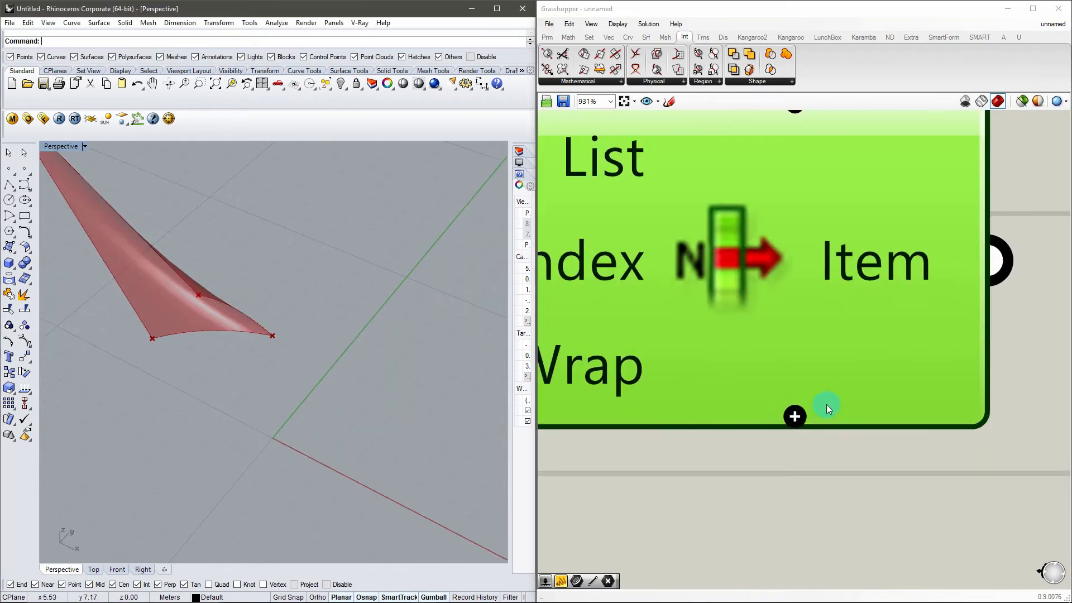
pyautogui.click(796, 413)
pyautogui.click(796, 413)
pyautogui.click(796, 413)
pyautogui.scroll(-1, 798, 416)
pyautogui.click(845, 293)
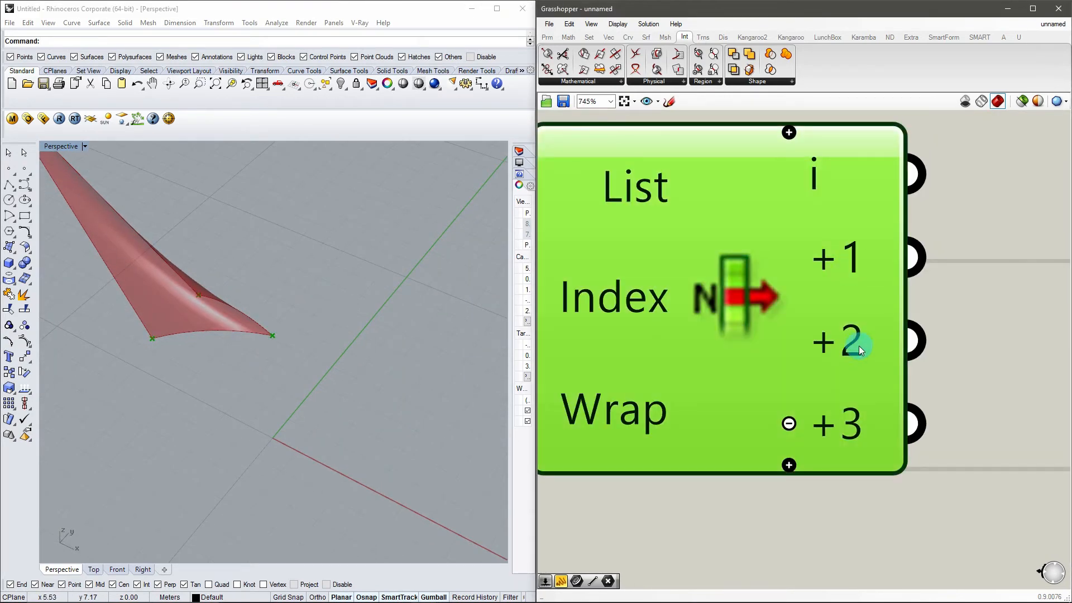
# Step: Place a Point parameter and wire the vertex List Item's outputs into it to identify the corner points
pyautogui.doubleClick(946, 303)
pyautogui.write('point')
pyautogui.press('Return')
pyautogui.scroll(-2, 880, 313)
pyautogui.moveTo(782, 306); pyautogui.dragTo(886, 244)
pyautogui.scroll(-6, 324, 337)
pyautogui.scroll(5, 218, 268)
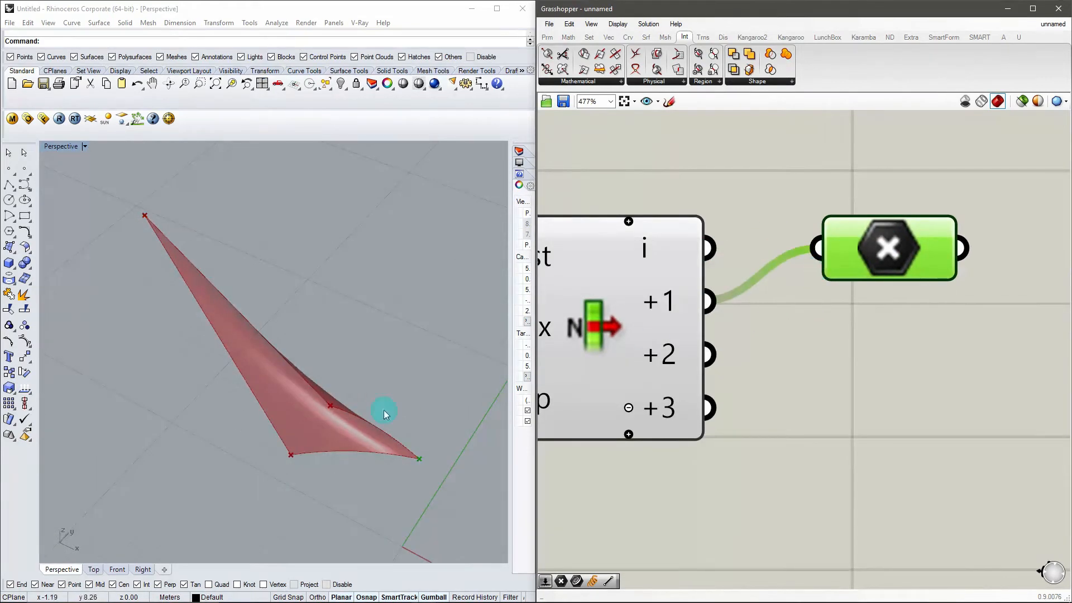
pyautogui.moveTo(827, 267); pyautogui.dragTo(830, 265)
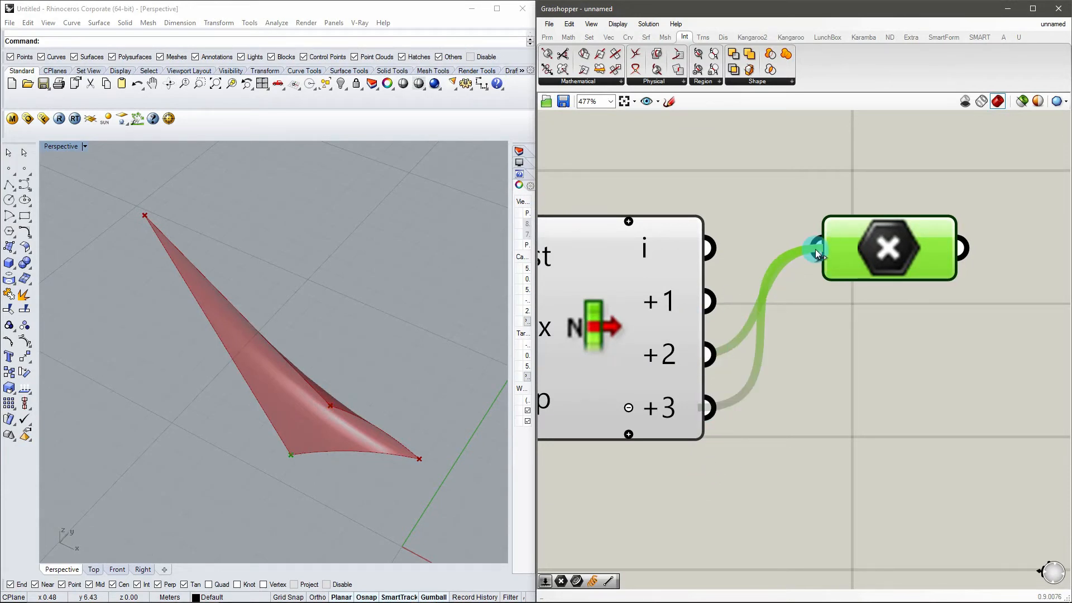
pyautogui.click(722, 354)
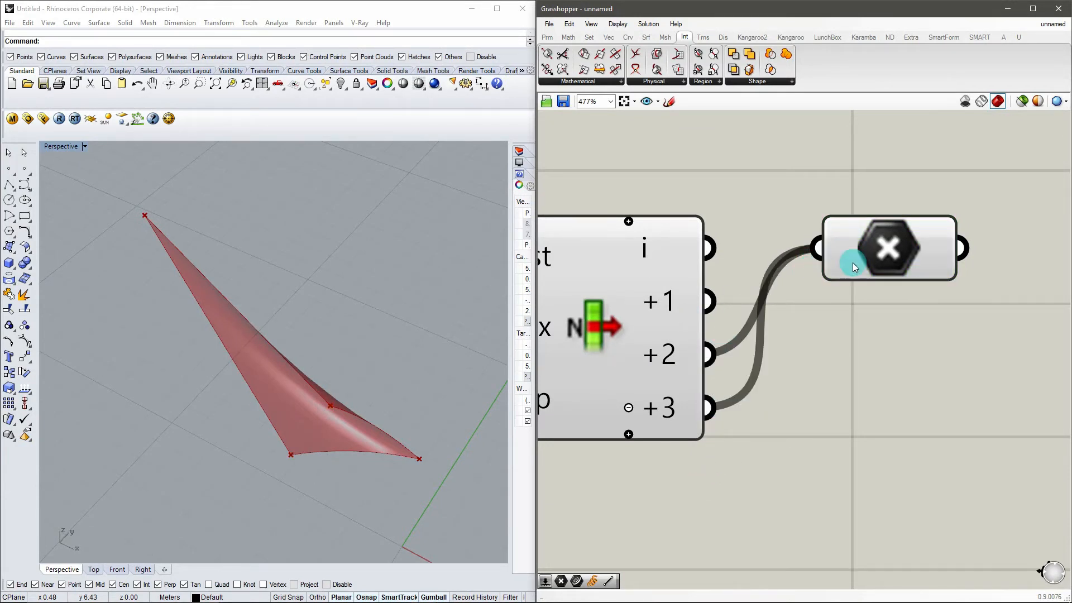
pyautogui.moveTo(825, 271); pyautogui.dragTo(838, 303)
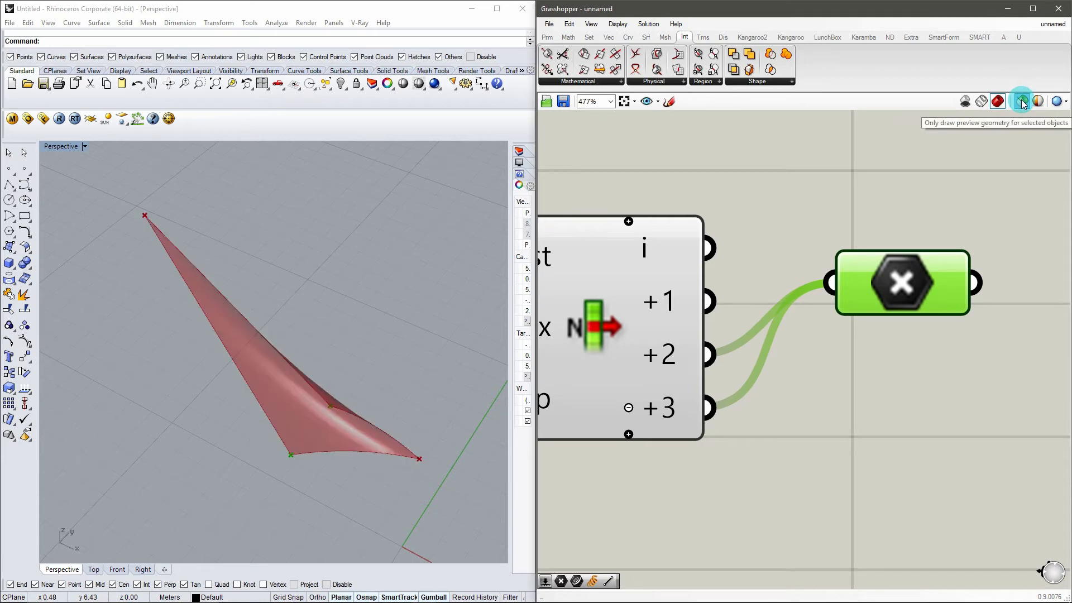
# Step: Add a Plane 3Pt component with outputs +2 and +3 as Points A and B, and delete the Point parameter
pyautogui.click(897, 363)
pyautogui.scroll(-4, 786, 301)
pyautogui.moveTo(419, 458); pyautogui.dragTo(294, 392, button='right')
pyautogui.scroll(4, 293, 392)
pyautogui.doubleClick(897, 269)
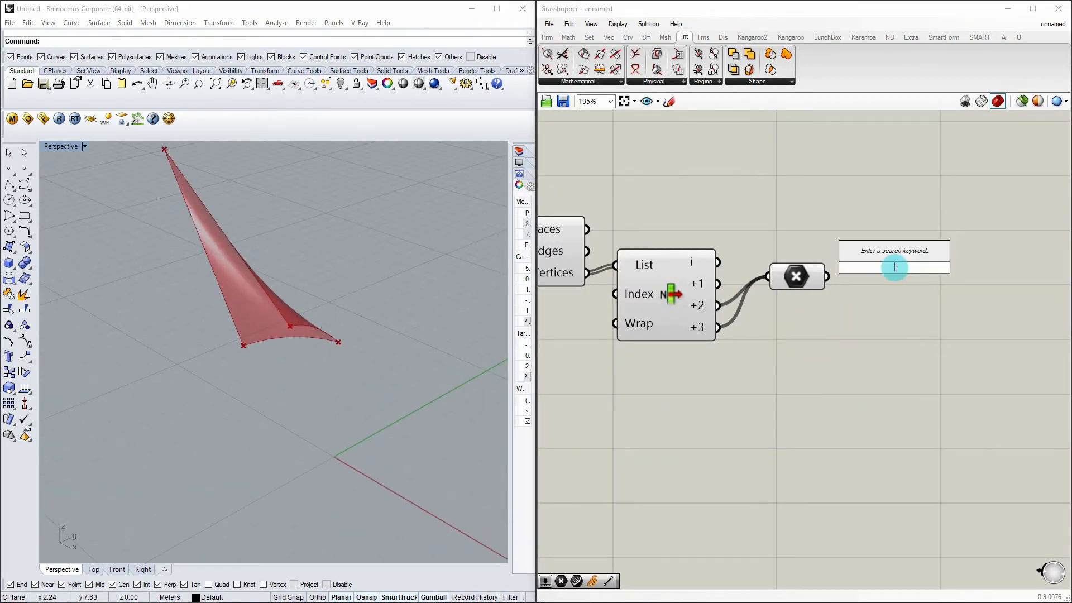
pyautogui.write('pl')
pyautogui.click(878, 138)
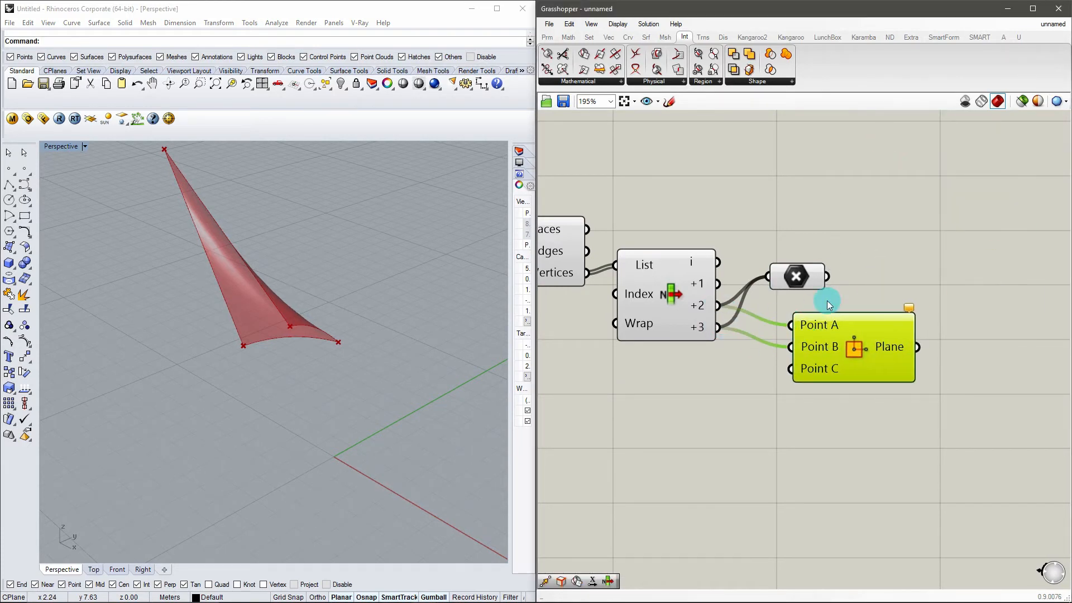
pyautogui.click(798, 276)
pyautogui.press('Delete')
pyautogui.moveTo(880, 366); pyautogui.dragTo(886, 347)
# Step: Add a Move component above the surface-splitting components and connect the origin point to its Geometry input
pyautogui.moveTo(357, 385); pyautogui.dragTo(411, 342, button='right')
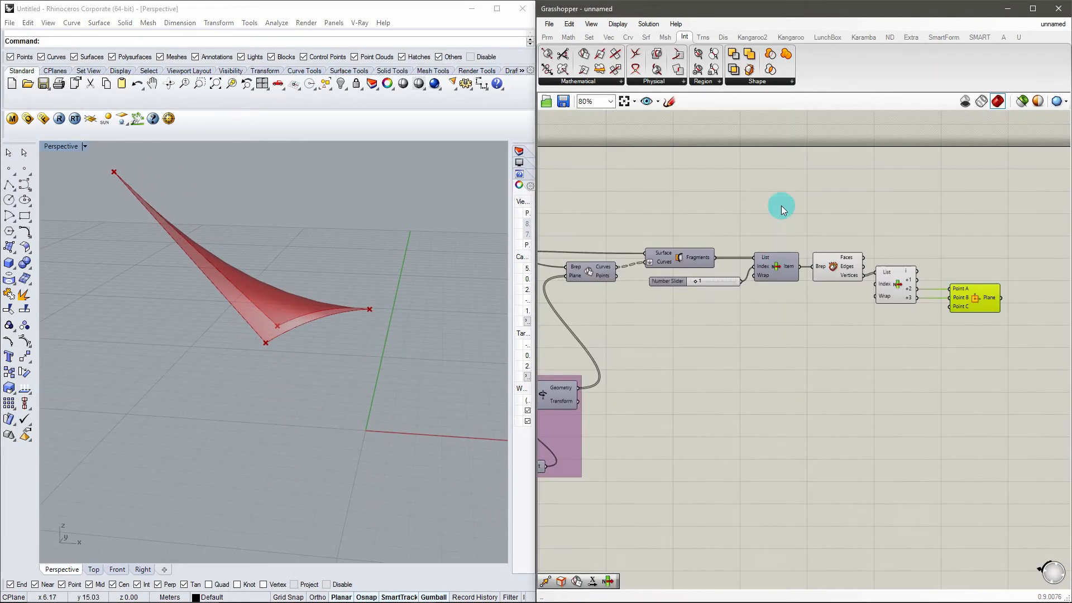
pyautogui.doubleClick(639, 173)
pyautogui.write('move')
pyautogui.press('Return')
pyautogui.moveTo(664, 177); pyautogui.dragTo(801, 204)
pyautogui.scroll(-7, 1004, 257)
pyautogui.scroll(10, 664, 244)
pyautogui.scroll(-10, 731, 224)
pyautogui.moveTo(894, 227); pyautogui.dragTo(843, 128)
pyautogui.scroll(10, 1021, 235)
pyautogui.scroll(5, 997, 195)
pyautogui.scroll(-8, 695, 196)
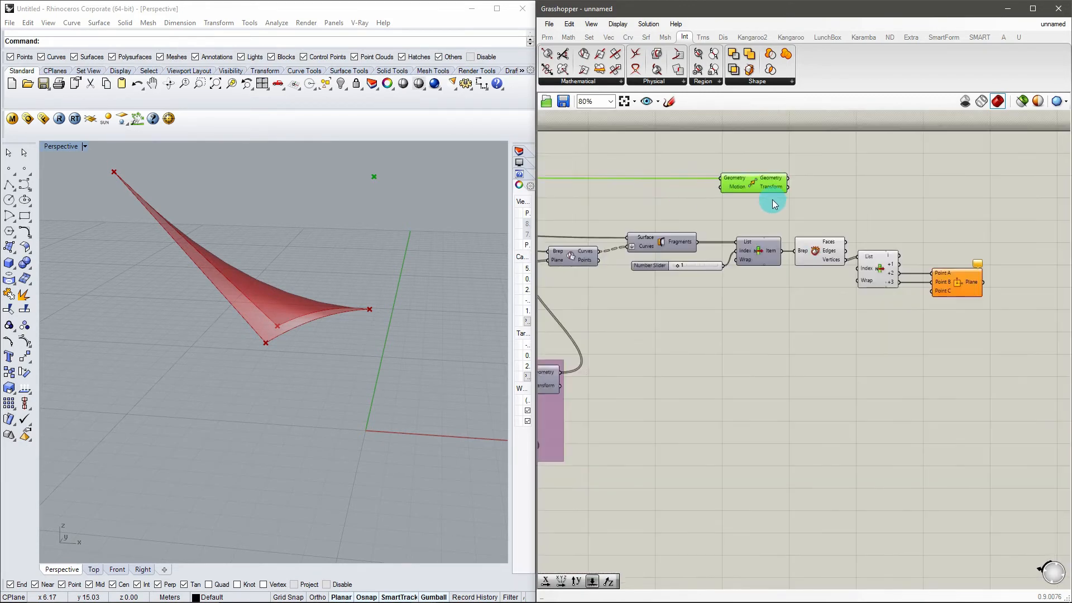
pyautogui.scroll(6, 712, 190)
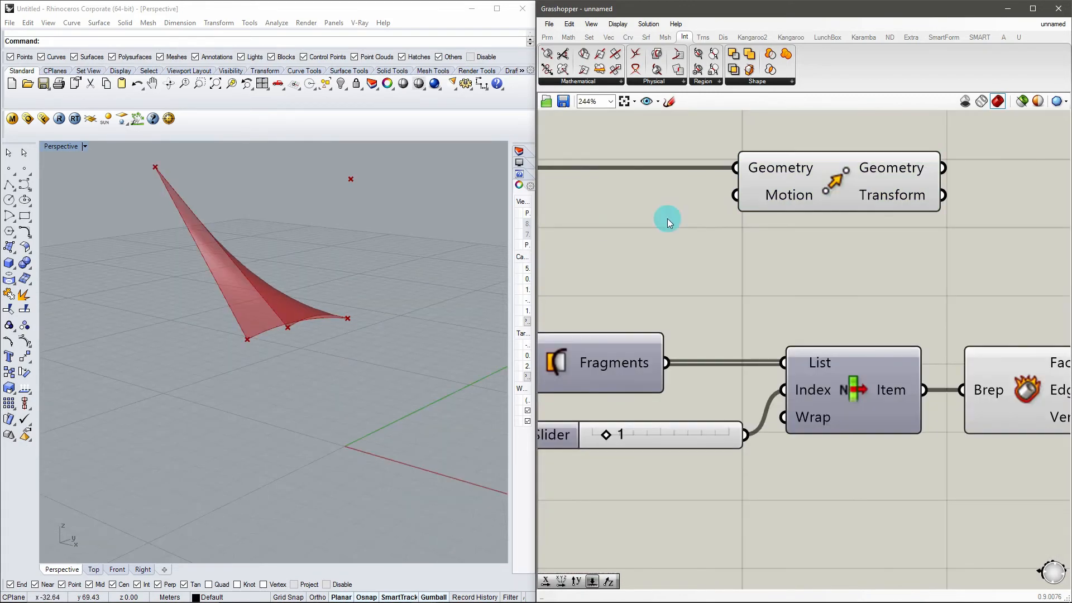
# Step: Add a Unit X vector, pass it through a Reverse component and connect the result to the Move's Motion input
pyautogui.doubleClick(667, 219)
pyautogui.write('x')
pyautogui.press('Return')
pyautogui.moveTo(669, 220); pyautogui.dragTo(563, 231)
pyautogui.doubleClick(758, 277)
pyautogui.write('reverse')
pyautogui.click(726, 265)
pyautogui.moveTo(730, 284); pyautogui.dragTo(725, 238)
pyautogui.moveTo(836, 185); pyautogui.dragTo(1012, 174)
pyautogui.scroll(-4, 789, 270)
pyautogui.scroll(8, 316, 407)
pyautogui.moveTo(316, 407); pyautogui.dragTo(424, 409, button='right')
pyautogui.scroll(-4, 687, 242)
# Step: Add a number slider set to 1 and connect it to the Unit X Factor input
pyautogui.scroll(-6, 441, 409)
pyautogui.moveTo(656, 268); pyautogui.dragTo(747, 280, button='right')
pyautogui.scroll(5, 748, 281)
pyautogui.doubleClick(641, 249)
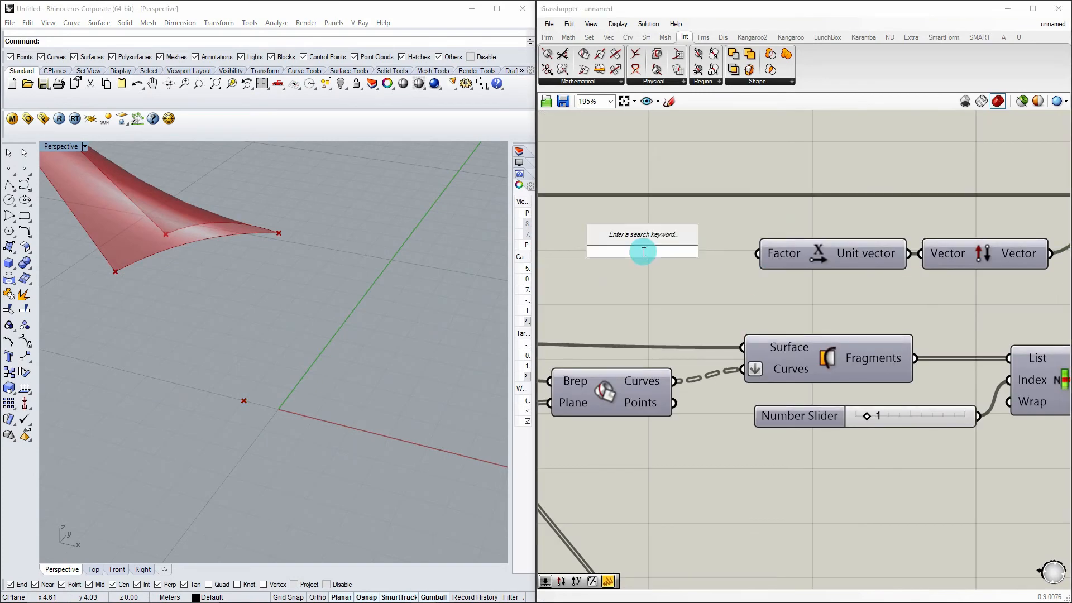
pyautogui.write('10')
pyautogui.press('Return')
pyautogui.moveTo(642, 251)
pyautogui.mouseDown()
pyautogui.moveTo(608, 270)
pyautogui.moveTo(642, 262)
pyautogui.mouseUp()
# Step: Connect the moved point to Point C of the Plane 3Pt component and check the resulting plane
pyautogui.scroll(-6, 359, 378)
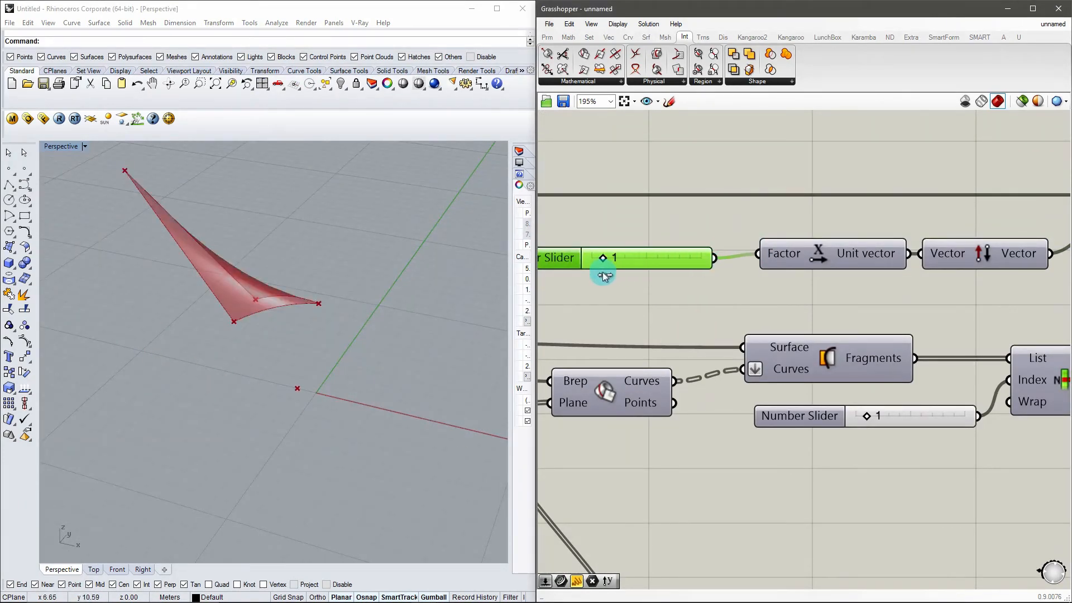
pyautogui.moveTo(375, 367); pyautogui.dragTo(292, 408, button='right')
pyautogui.scroll(5, 743, 287)
pyautogui.moveTo(723, 187); pyautogui.dragTo(809, 303)
pyautogui.click(830, 296)
pyautogui.moveTo(263, 262); pyautogui.dragTo(346, 408, button='right')
pyautogui.click(709, 385)
# Step: Add a Brep | Plane intersection component and connect the three-point plane to its Plane input
pyautogui.moveTo(907, 305); pyautogui.dragTo(754, 325, button='right')
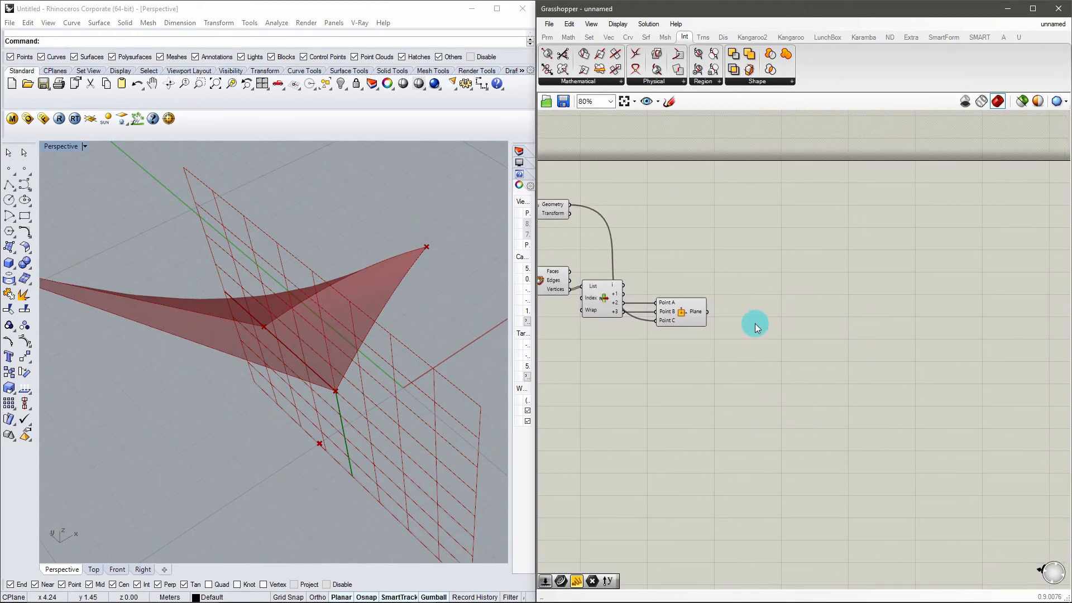
pyautogui.scroll(3, 725, 335)
pyautogui.doubleClick(795, 269)
pyautogui.press('Escape')
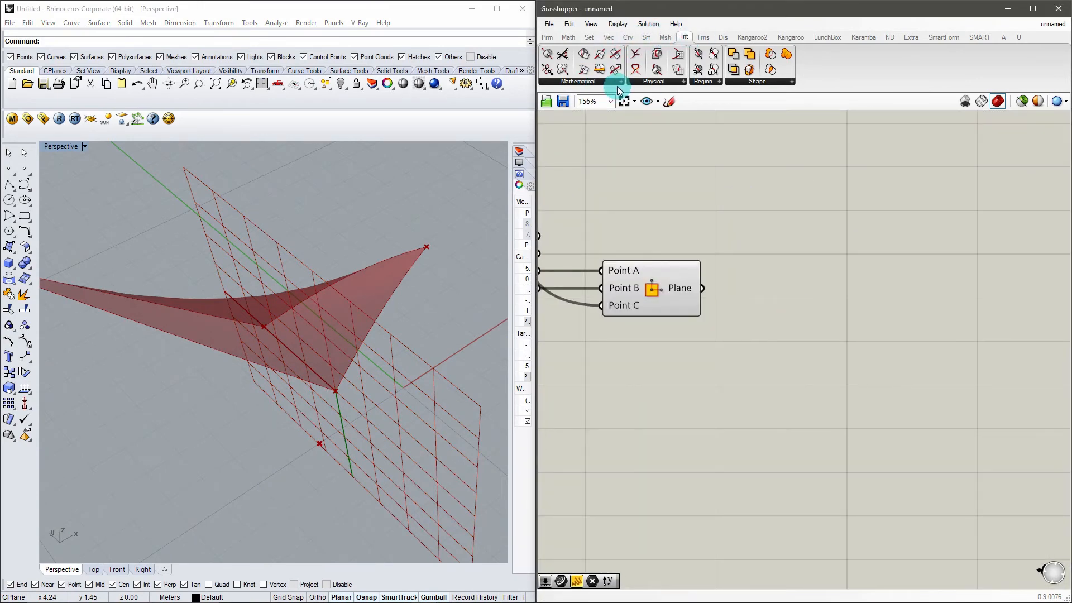
pyautogui.click(643, 82)
pyautogui.moveTo(559, 100); pyautogui.dragTo(599, 157)
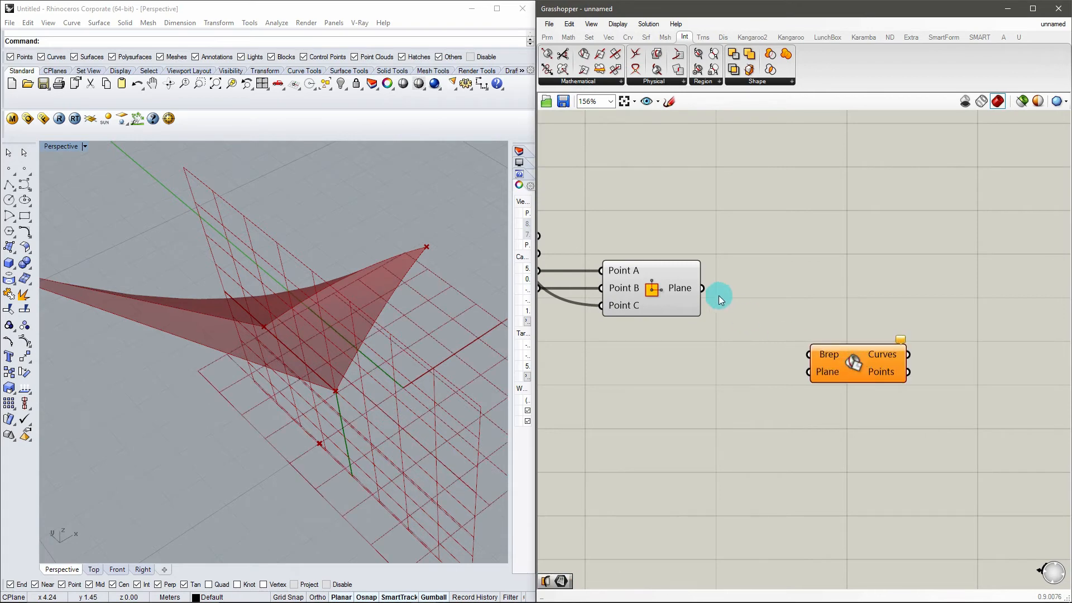
pyautogui.click(671, 290)
pyautogui.moveTo(830, 392); pyautogui.dragTo(810, 372)
pyautogui.moveTo(824, 324); pyautogui.dragTo(1058, 347, button='right')
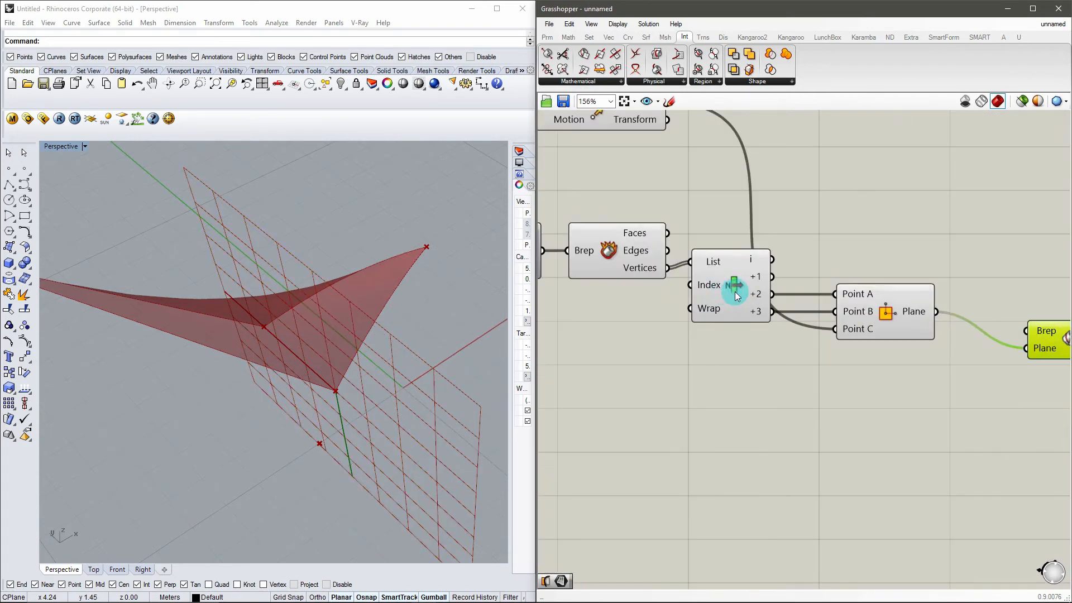
# Step: Connect the extracted surface fragment to the Brep input of the new Brep | Plane component
pyautogui.click(601, 234)
pyautogui.scroll(-3, 666, 235)
pyautogui.click(670, 240)
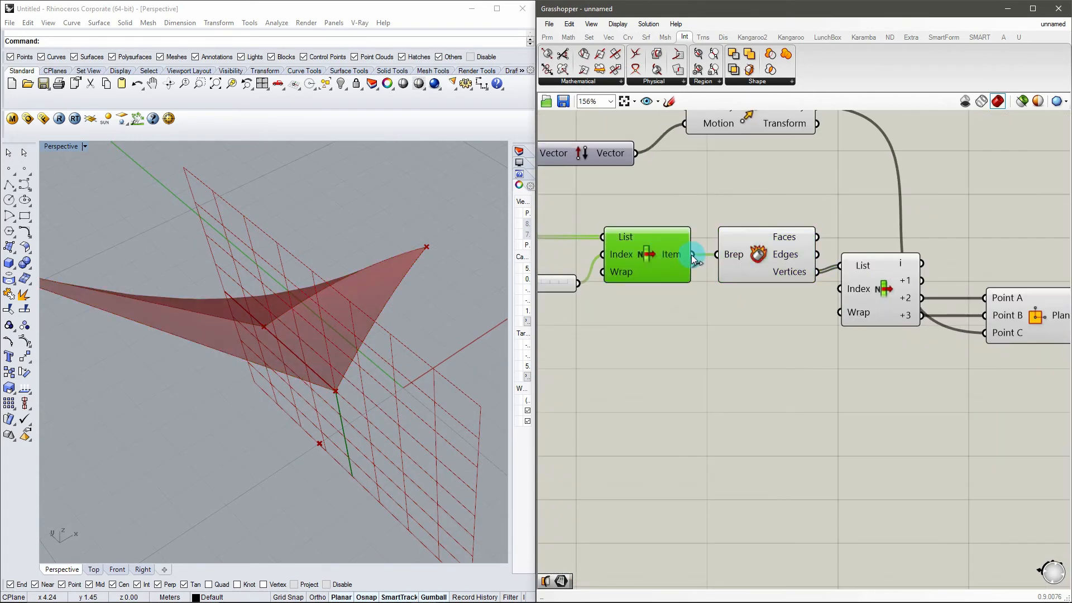
pyautogui.scroll(-1, 667, 212)
pyautogui.click(1022, 101)
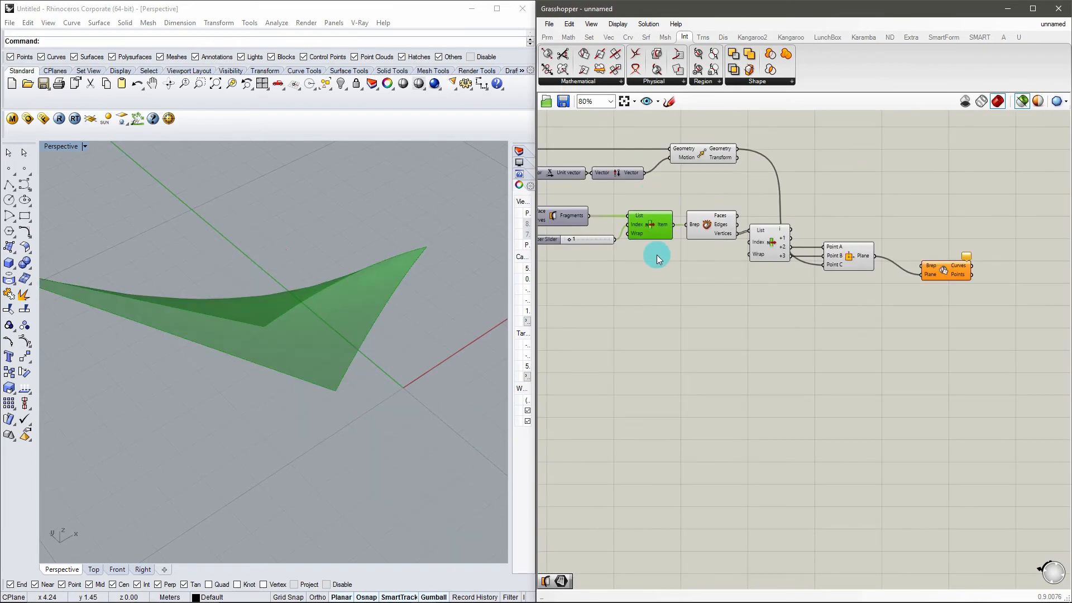
pyautogui.click(1027, 101)
pyautogui.scroll(8, 918, 268)
pyautogui.moveTo(901, 273); pyautogui.dragTo(933, 253)
pyautogui.moveTo(977, 271); pyautogui.dragTo(965, 266)
# Step: Add a Surface Split component fed by the extracted fragment and the new plane's intersection curves
pyautogui.moveTo(385, 313); pyautogui.dragTo(317, 366, button='right')
pyautogui.scroll(-2, 859, 346)
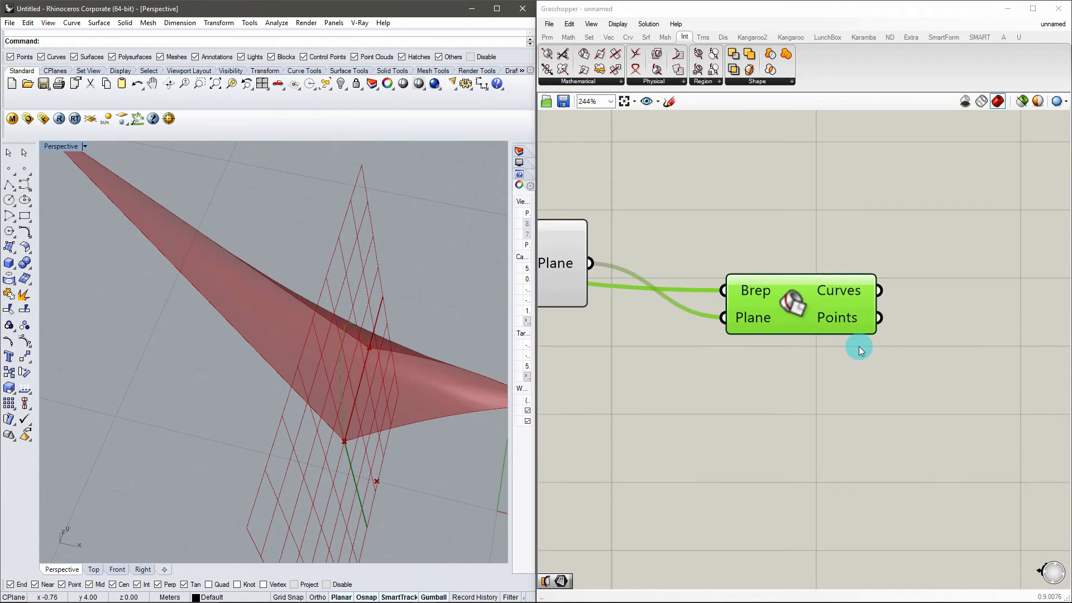
pyautogui.doubleClick(1013, 313)
pyautogui.write('su')
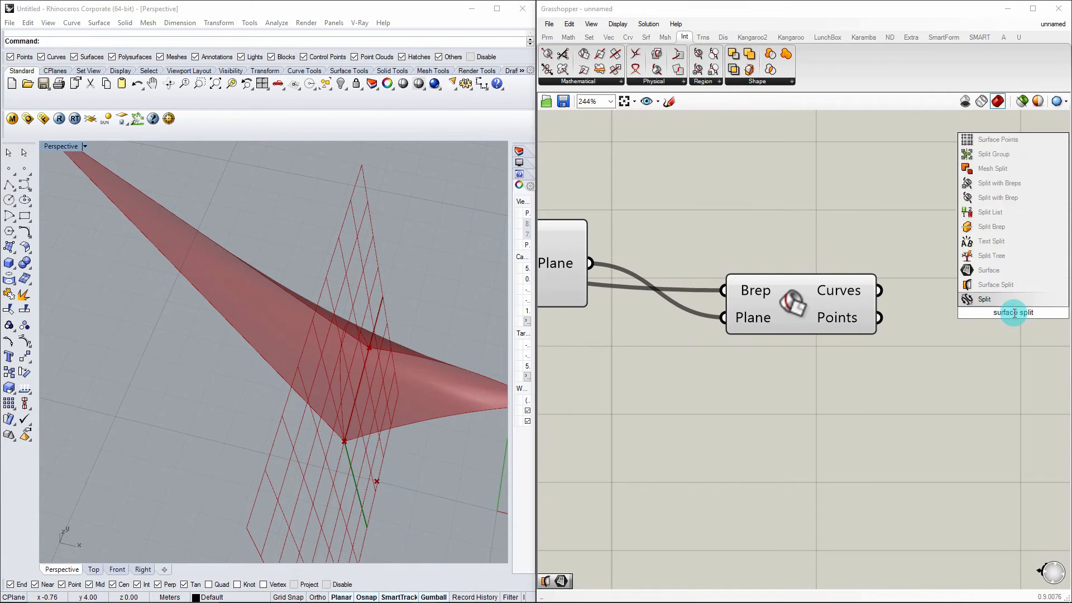
pyautogui.write('rface split')
pyautogui.click(1009, 285)
pyautogui.scroll(-6, 916, 318)
pyautogui.moveTo(668, 281); pyautogui.dragTo(900, 314)
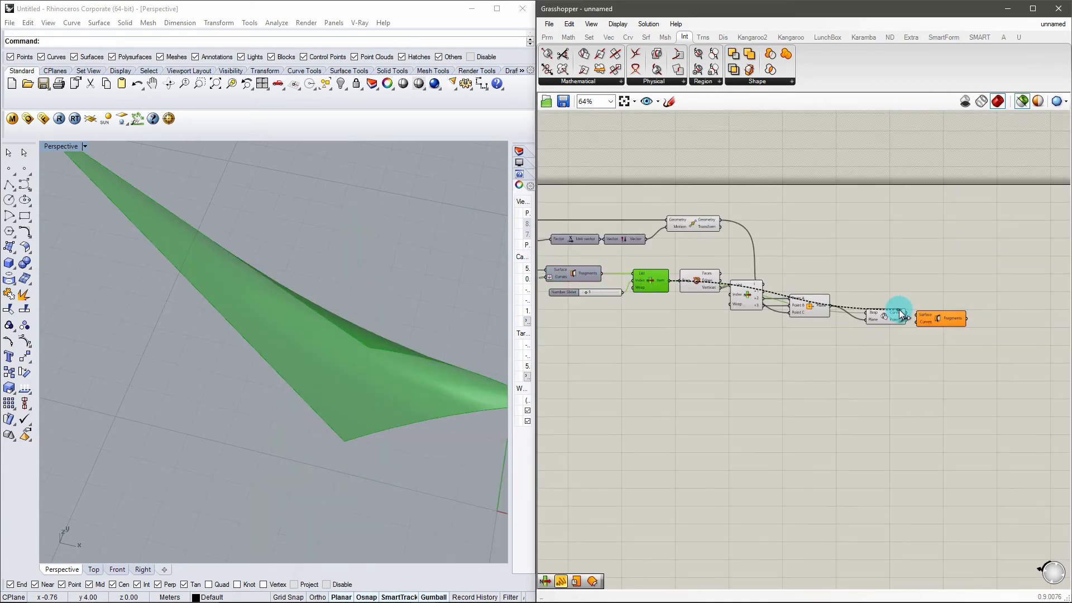
pyautogui.scroll(8, 921, 321)
pyautogui.moveTo(790, 240); pyautogui.dragTo(876, 285)
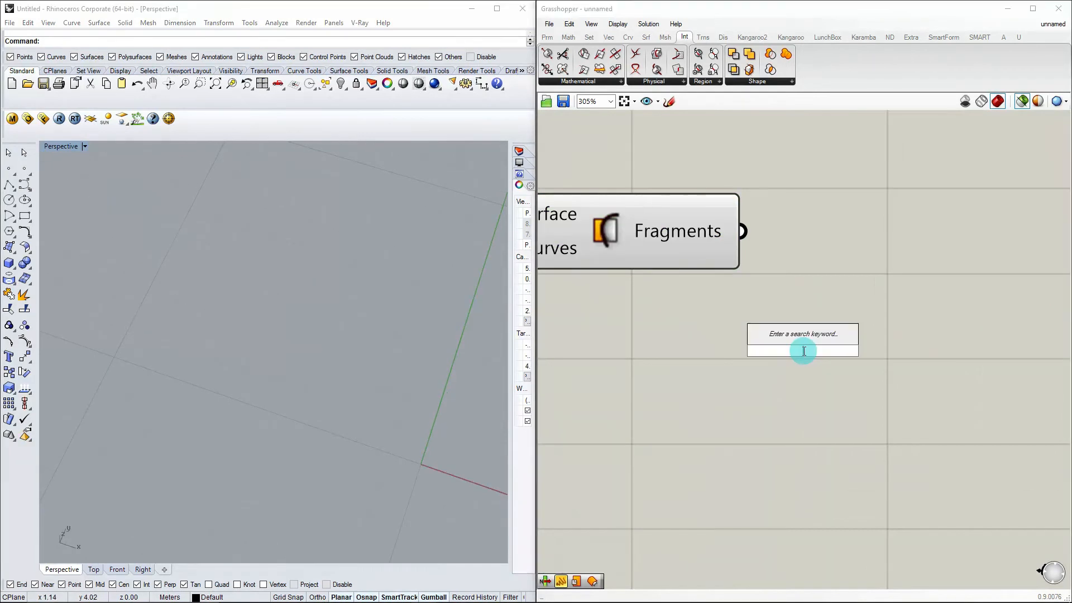
# Step: Add a List Item component and connect the new Surface Split's Fragments to its List input
pyautogui.write('ite')
pyautogui.press('Up')
pyautogui.press('Return')
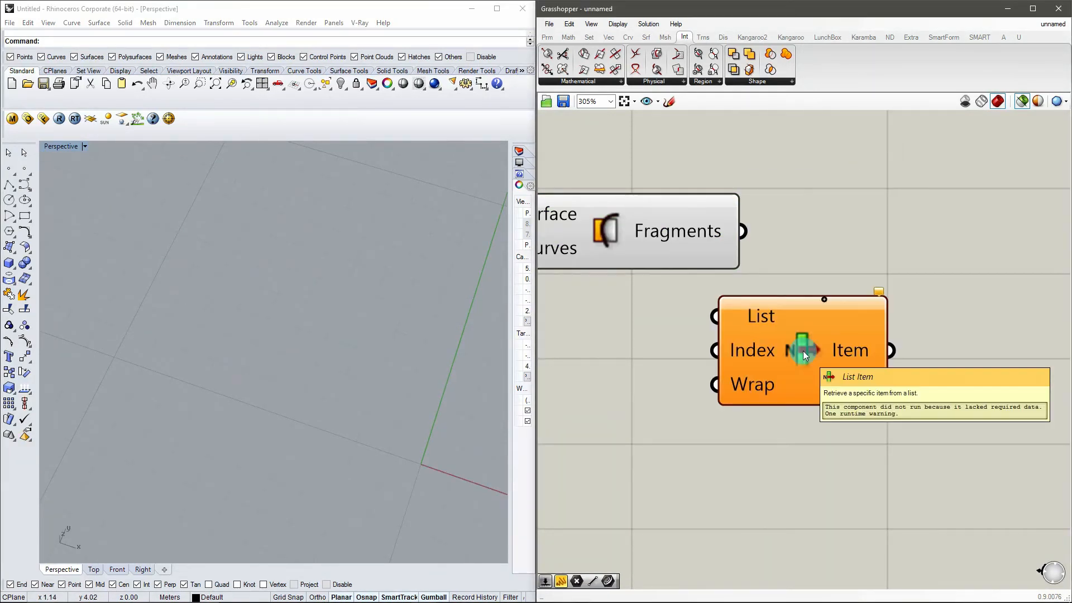
pyautogui.moveTo(802, 350); pyautogui.dragTo(928, 282)
pyautogui.moveTo(754, 232); pyautogui.dragTo(837, 244)
pyautogui.moveTo(930, 295)
pyautogui.mouseDown()
pyautogui.moveTo(915, 271)
pyautogui.moveTo(922, 281)
pyautogui.mouseUp()
# Step: Add a number slider set to 1 and connect it to the Index of the final List Item
pyautogui.click(741, 329)
pyautogui.doubleClick(740, 328)
pyautogui.write('1')
pyautogui.press('Return')
pyautogui.moveTo(892, 336); pyautogui.dragTo(804, 335)
pyautogui.click(854, 285)
# Step: Add a Polar Array component and connect the final List Item's Item output to its Geometry input
pyautogui.moveTo(363, 425); pyautogui.dragTo(366, 385, button='right')
pyautogui.scroll(-2, 715, 408)
pyautogui.doubleClick(774, 351)
pyautogui.write('polar')
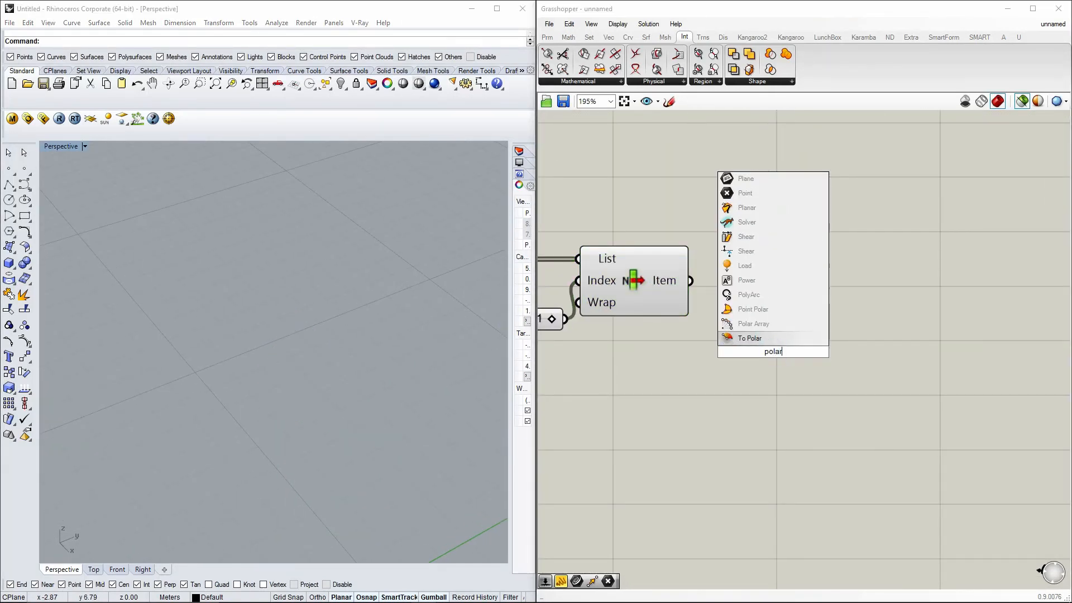
pyautogui.click(777, 324)
pyautogui.moveTo(777, 327); pyautogui.dragTo(909, 288)
pyautogui.moveTo(690, 281); pyautogui.dragTo(821, 281)
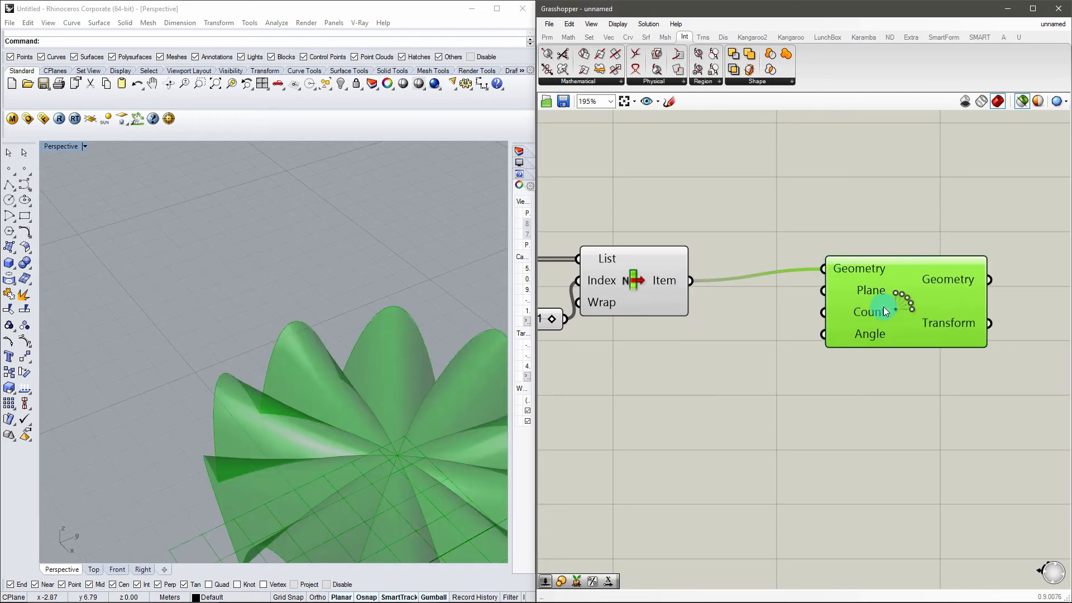
# Step: Connect a new number slider set to 10 to the Polar Array's Count and enable the preview of all components
pyautogui.scroll(6, 388, 502)
pyautogui.moveTo(325, 360); pyautogui.dragTo(207, 385, button='right')
pyautogui.rightClick(830, 324)
pyautogui.moveTo(871, 433)
pyautogui.doubleClick(731, 367)
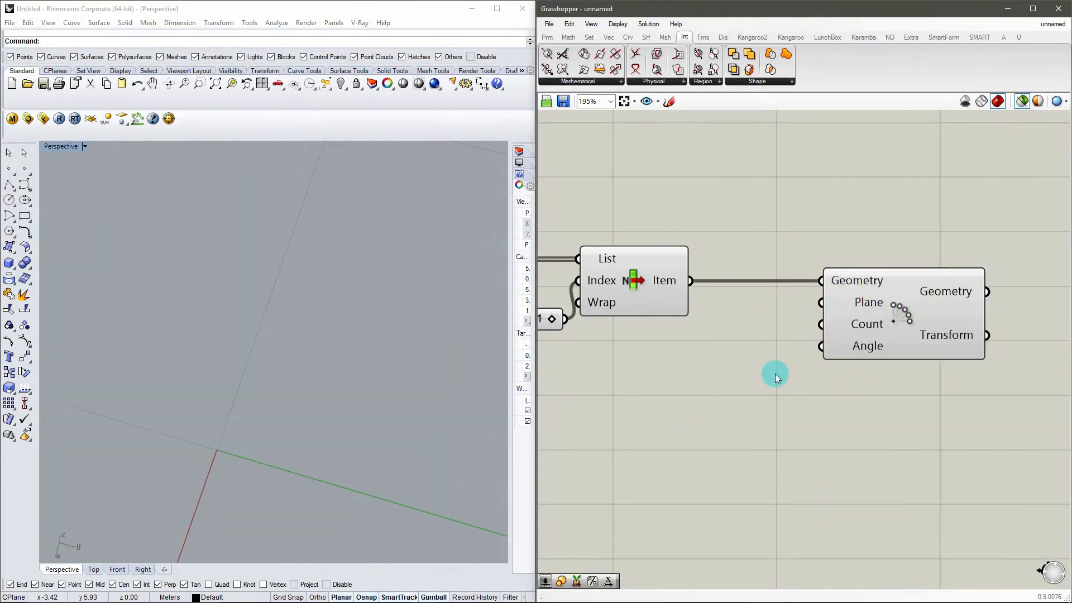
pyautogui.write('10')
pyautogui.press('Return')
pyautogui.click(1021, 102)
pyautogui.scroll(-8, 341, 386)
pyautogui.moveTo(341, 385); pyautogui.dragTo(312, 402, button='right')
pyautogui.scroll(3, 312, 402)
pyautogui.moveTo(765, 375); pyautogui.dragTo(841, 323)
pyautogui.scroll(3, 742, 363)
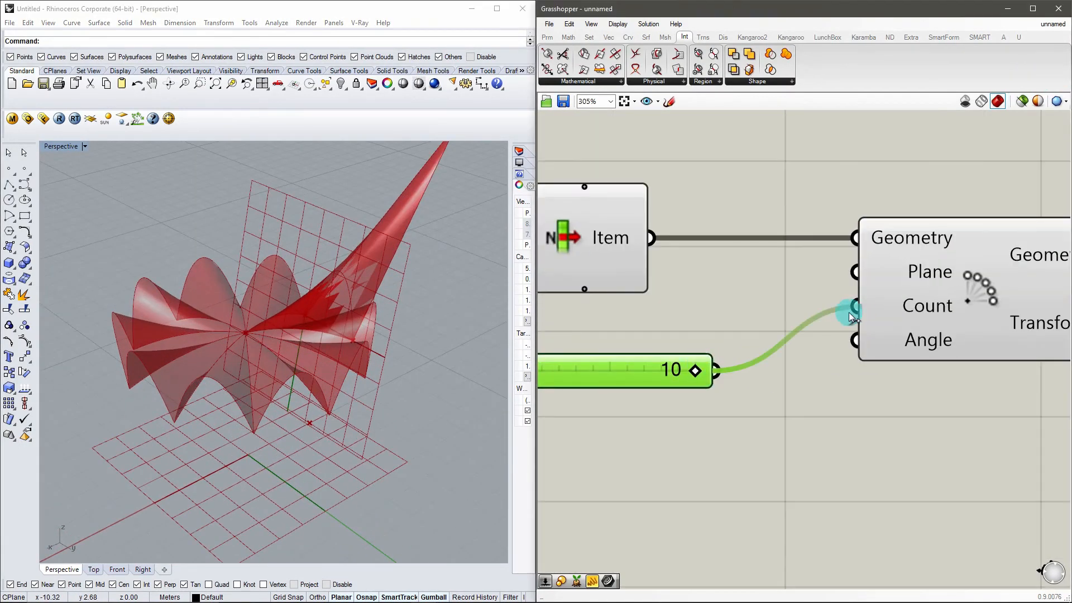
# Step: Try Polar Array counts of 4 and 6 on the Count slider
pyautogui.scroll(-2, 866, 358)
pyautogui.moveTo(815, 363); pyautogui.dragTo(735, 366)
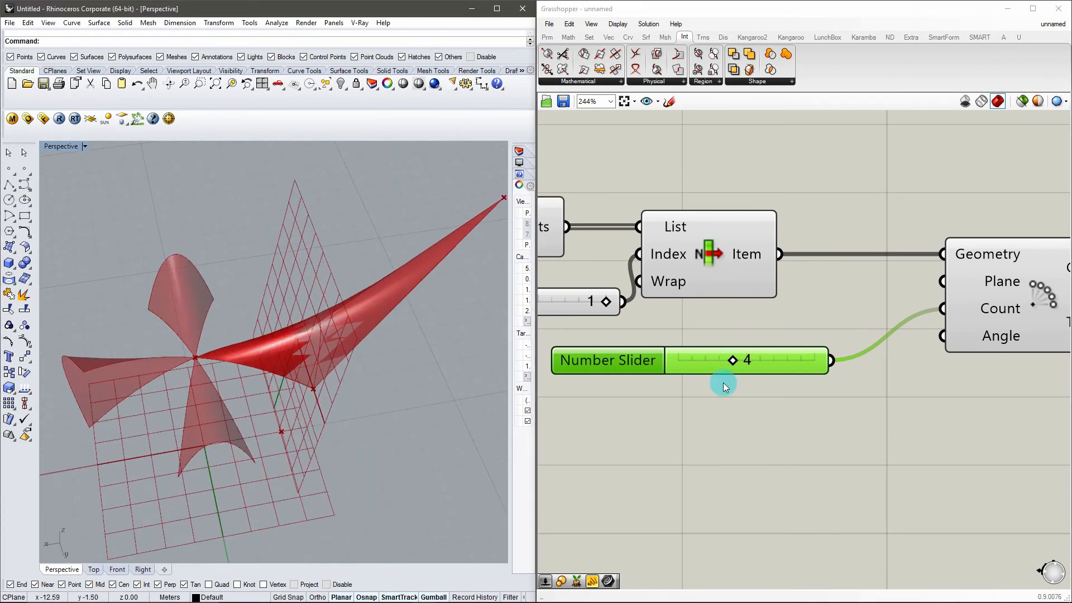
pyautogui.moveTo(732, 360); pyautogui.dragTo(759, 360)
pyautogui.moveTo(224, 441); pyautogui.dragTo(233, 363, button='right')
pyautogui.scroll(4, 234, 363)
pyautogui.click(853, 423)
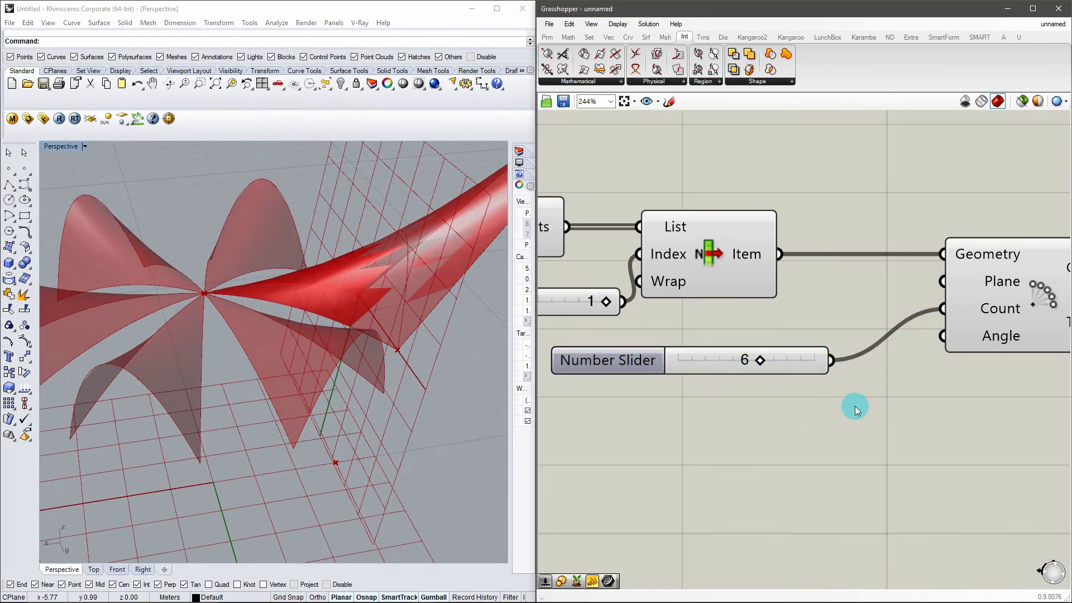
# Step: Preview the rotated intersection planes and examine how they align with the arrayed petals
pyautogui.scroll(-9, 914, 359)
pyautogui.scroll(6, 598, 385)
pyautogui.scroll(-1, 951, 347)
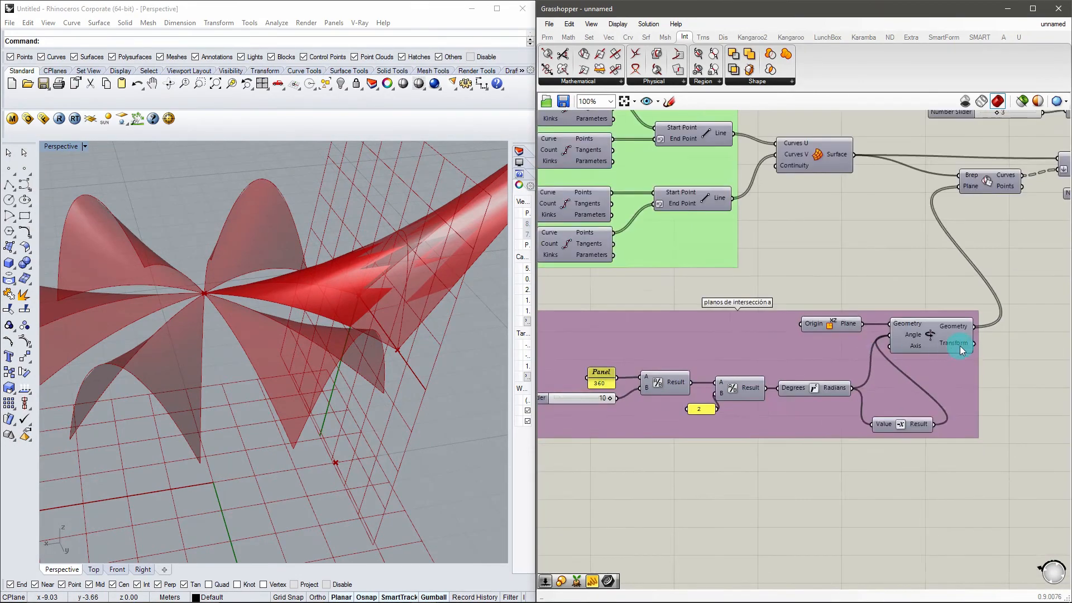
pyautogui.scroll(1, 950, 347)
pyautogui.moveTo(944, 343); pyautogui.dragTo(792, 380, button='right')
pyautogui.middleClick(767, 364)
pyautogui.click(787, 339)
pyautogui.moveTo(335, 502); pyautogui.dragTo(290, 434, button='right')
pyautogui.scroll(6, 302, 407)
pyautogui.scroll(-8, 291, 434)
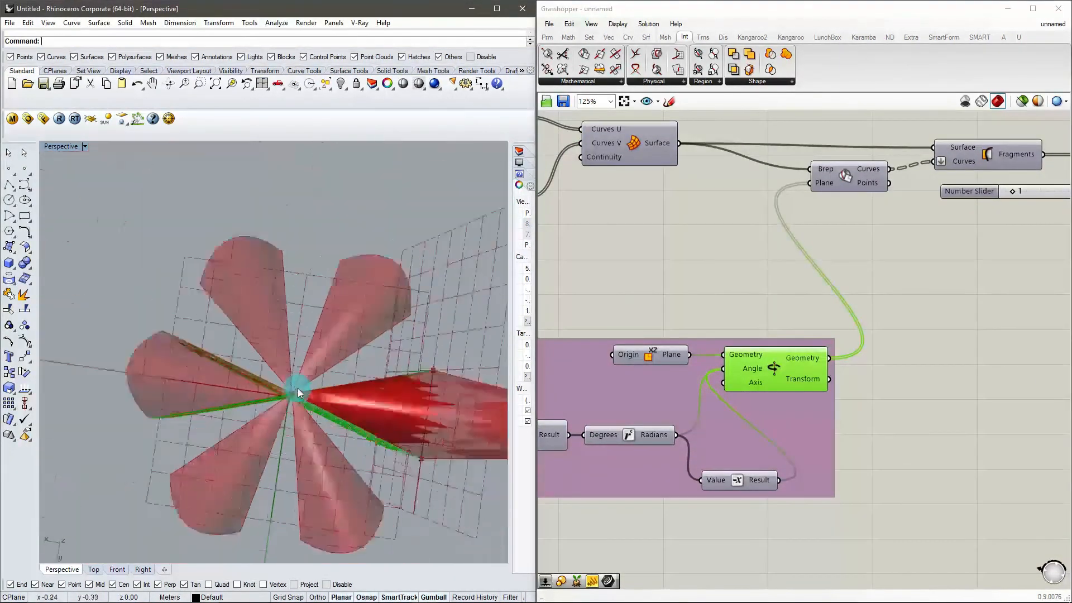
pyautogui.moveTo(297, 387); pyautogui.dragTo(454, 325, button='right')
pyautogui.click(891, 403)
# Step: Connect the intersection planes group's division slider to the Polar Array's Count and delete the separate count slider
pyautogui.scroll(-4, 874, 408)
pyautogui.scroll(3, 751, 443)
pyautogui.moveTo(751, 444); pyautogui.dragTo(809, 411, button='right')
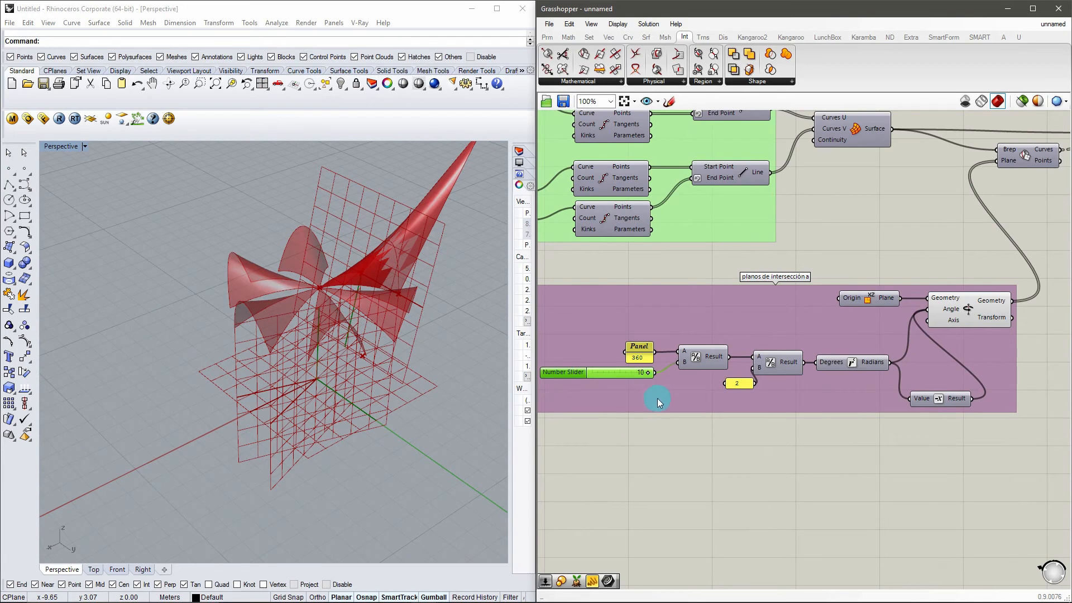
pyautogui.scroll(4, 656, 390)
pyautogui.scroll(-8, 654, 378)
pyautogui.scroll(10, 893, 354)
pyautogui.moveTo(658, 376); pyautogui.dragTo(1012, 276)
pyautogui.click(732, 320)
pyautogui.press('Delete')
# Step: Set the shared division slider in the intersection planes group to 8
pyautogui.scroll(-10, 732, 320)
pyautogui.scroll(7, 669, 290)
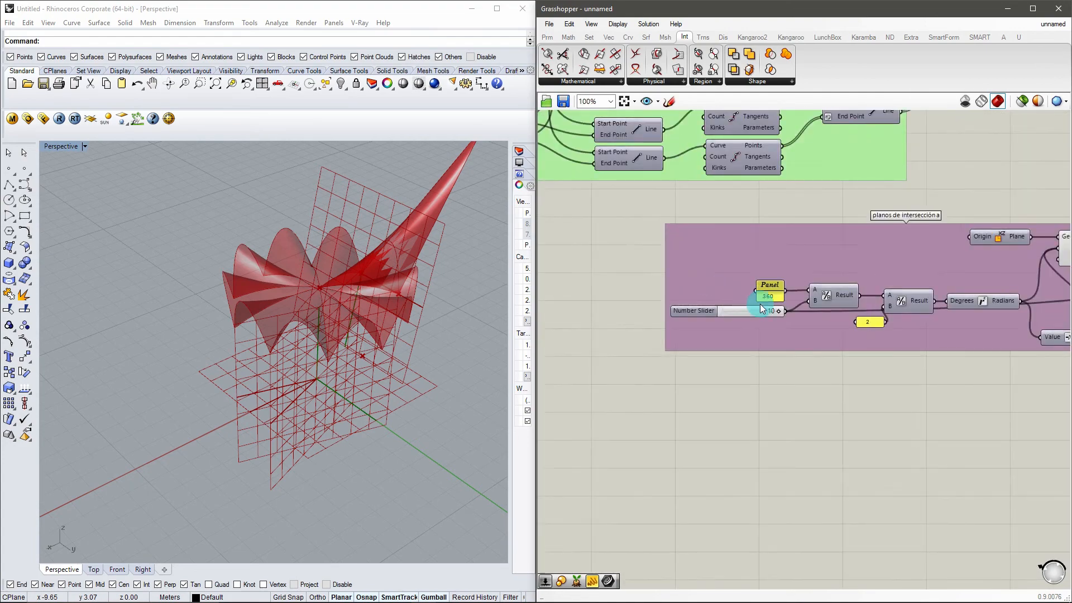
pyautogui.scroll(5, 759, 304)
pyautogui.moveTo(805, 312); pyautogui.dragTo(714, 327)
pyautogui.moveTo(426, 306); pyautogui.dragTo(312, 310, button='right')
pyautogui.moveTo(722, 315); pyautogui.dragTo(775, 318)
pyautogui.scroll(-5, 347, 402)
pyautogui.moveTo(357, 390); pyautogui.dragTo(424, 358, button='right')
# Step: Disable the preview of the surface, plane and split components that precede the Polar Array
pyautogui.scroll(-8, 706, 311)
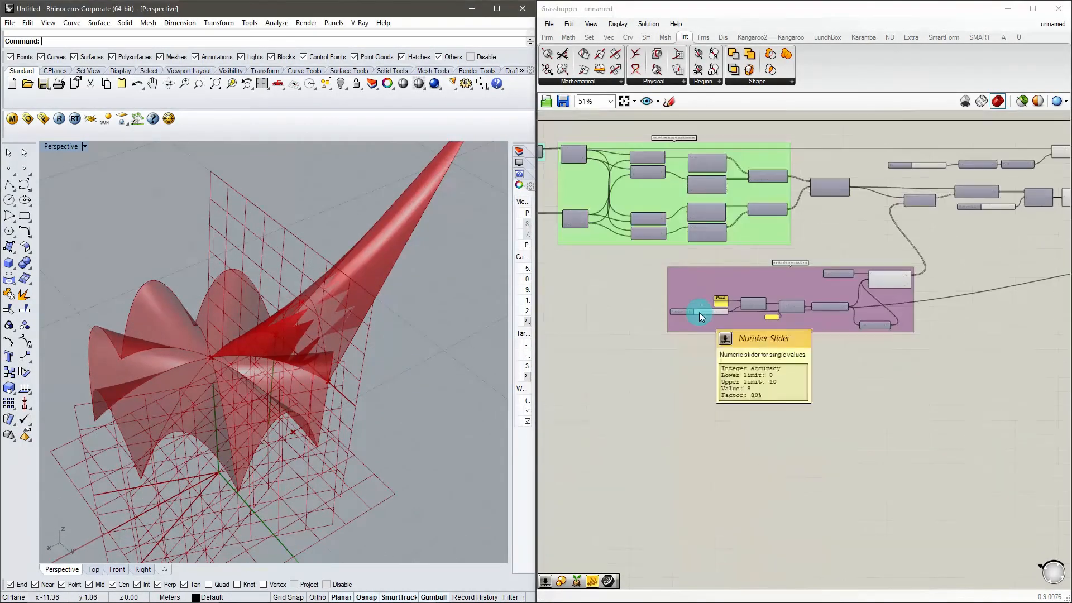
pyautogui.scroll(-5, 699, 312)
pyautogui.scroll(6, 928, 311)
pyautogui.click(948, 254)
pyautogui.scroll(-5, 912, 318)
pyautogui.moveTo(897, 384); pyautogui.dragTo(560, 193)
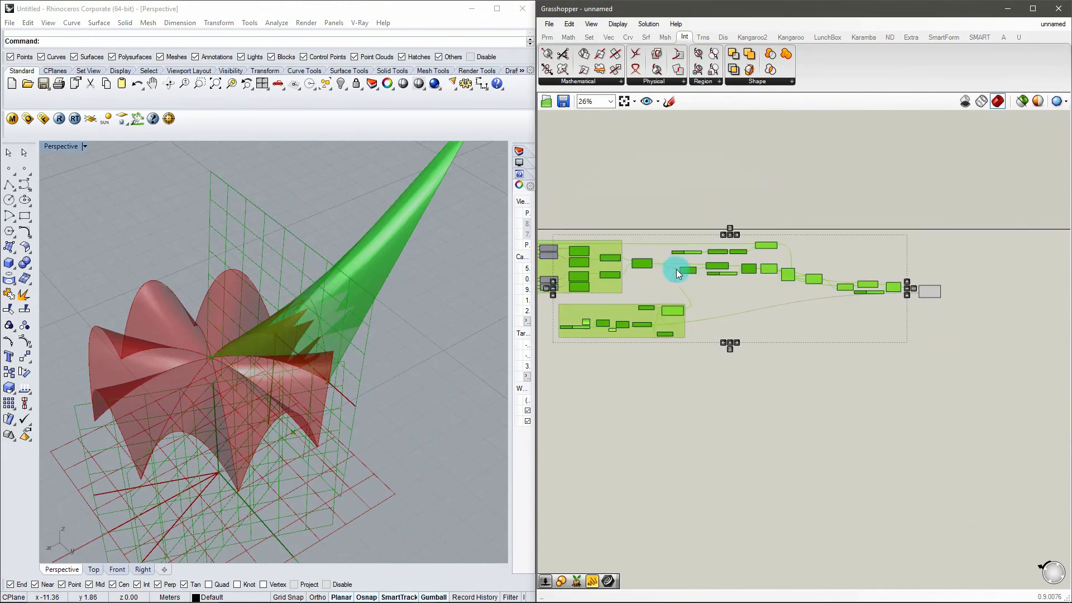
pyautogui.middleClick(676, 269)
pyautogui.click(709, 239)
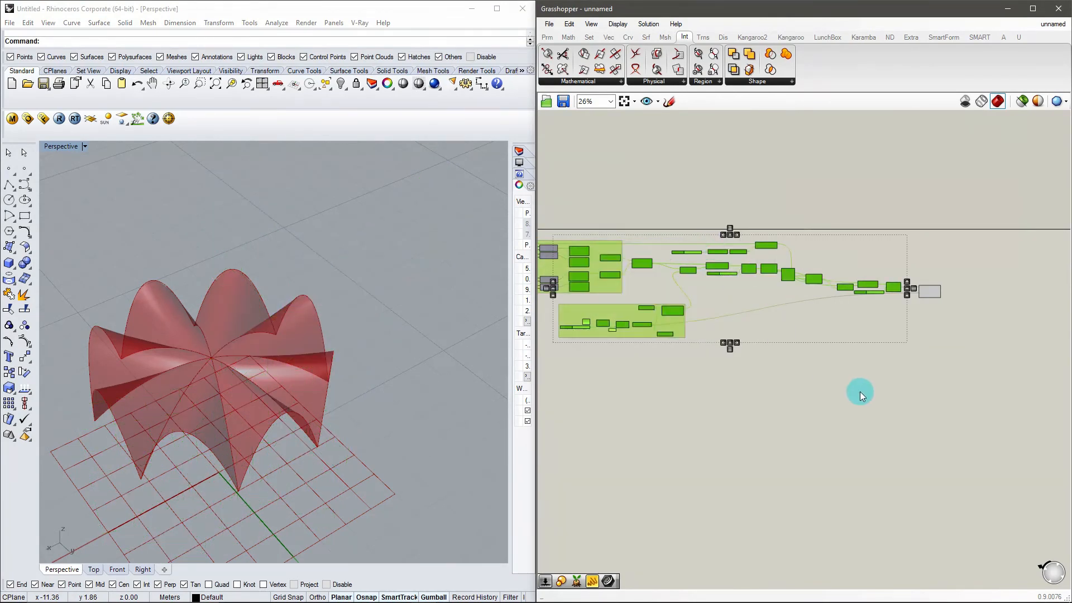
pyautogui.click(856, 390)
# Step: Enable the preview of the two Line components that feed the network surface
pyautogui.scroll(8, 592, 259)
pyautogui.moveTo(831, 277); pyautogui.dragTo(1026, 277, button='right')
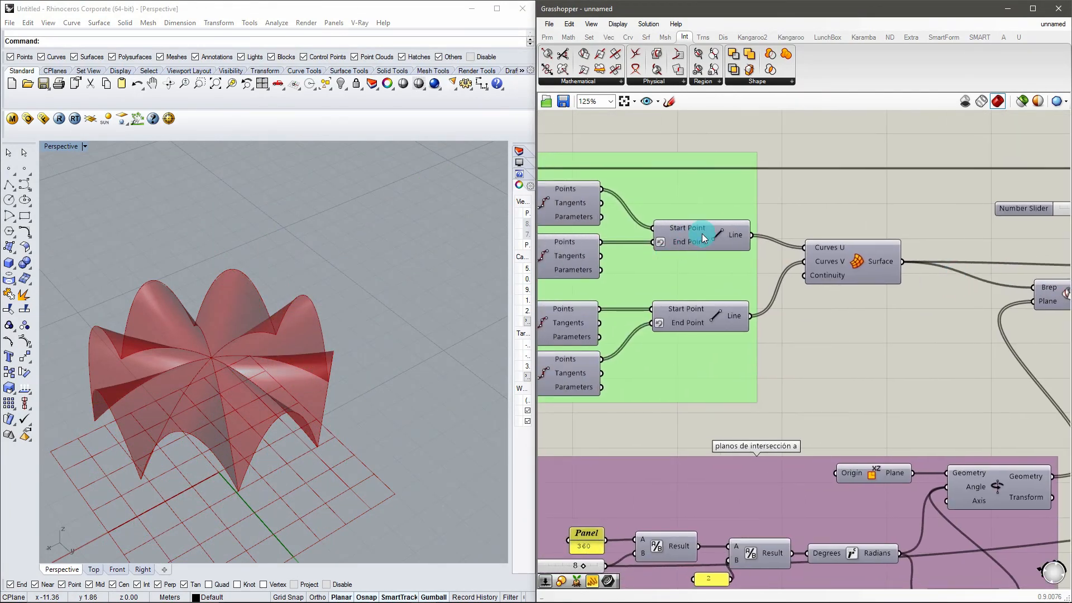
pyautogui.rightClick(694, 236)
pyautogui.click(707, 227)
pyautogui.rightClick(709, 228)
pyautogui.click(746, 252)
pyautogui.click(714, 315)
pyautogui.rightClick(715, 319)
pyautogui.click(751, 344)
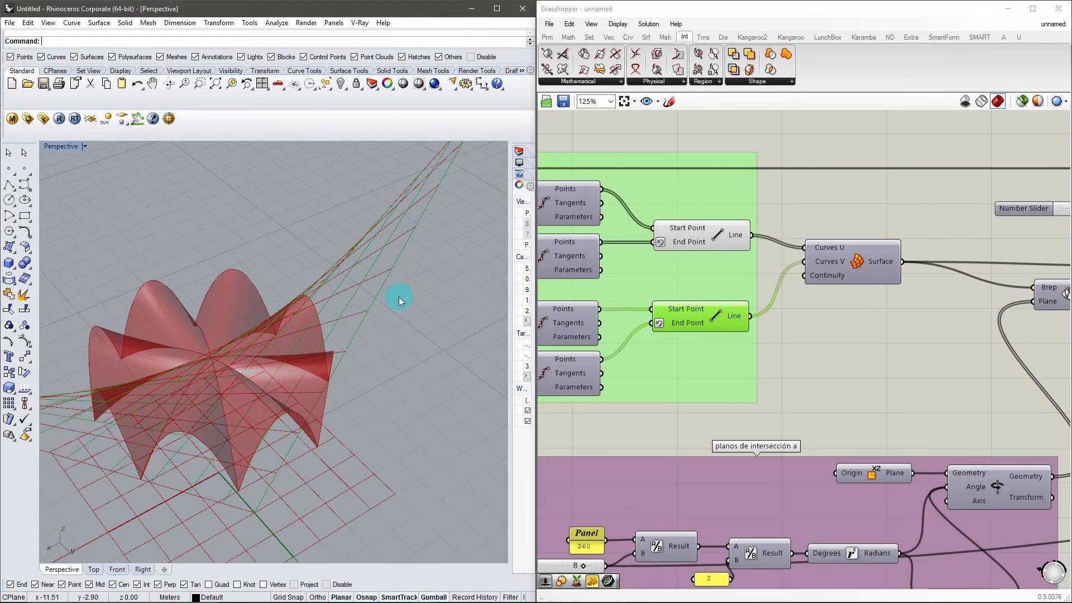
# Step: Try hiding the Polar Array's preview and undo the change
pyautogui.scroll(-5, 397, 295)
pyautogui.scroll(-5, 923, 327)
pyautogui.scroll(9, 924, 327)
pyautogui.rightClick(731, 347)
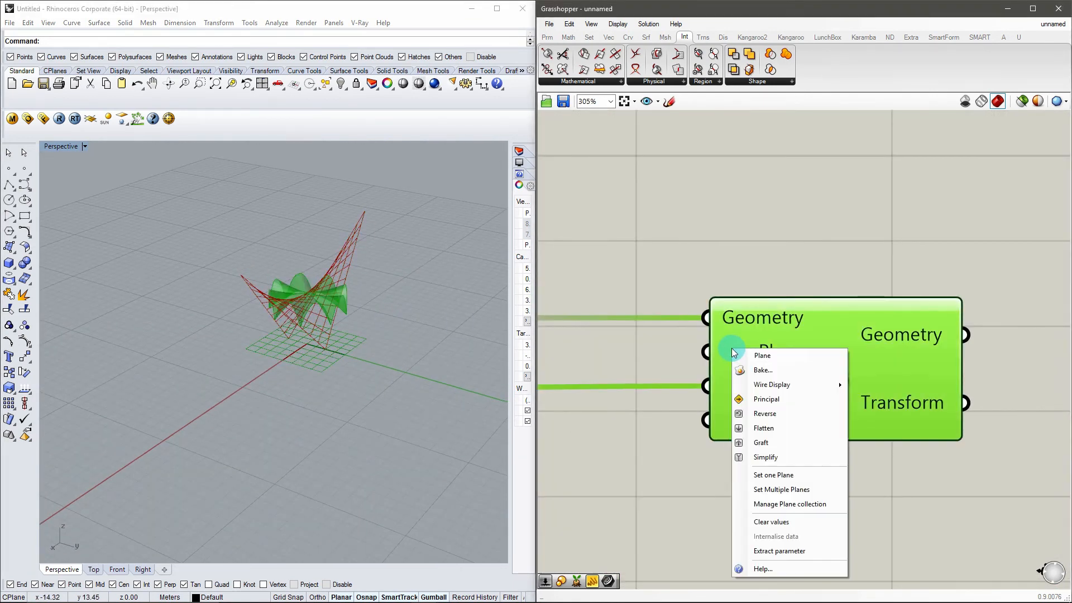
pyautogui.middleClick(726, 347)
pyautogui.click(760, 313)
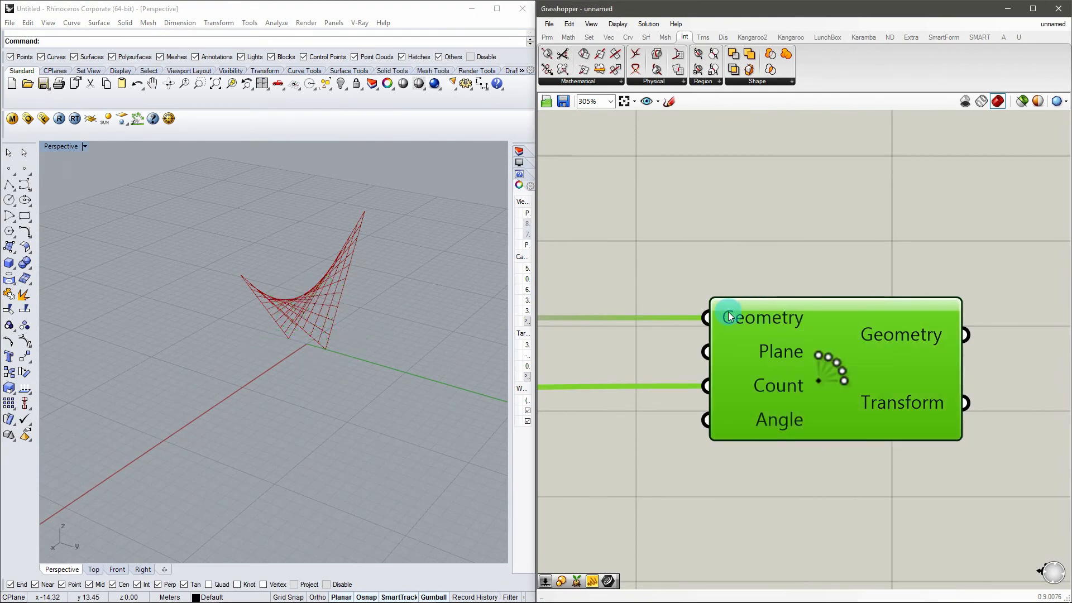
pyautogui.hotkey('ctrl', 'z')
# Step: Set the shared division slider in the intersection planes group to 5
pyautogui.click(679, 239)
pyautogui.scroll(9, 290, 302)
pyautogui.moveTo(312, 354); pyautogui.dragTo(458, 291, button='right')
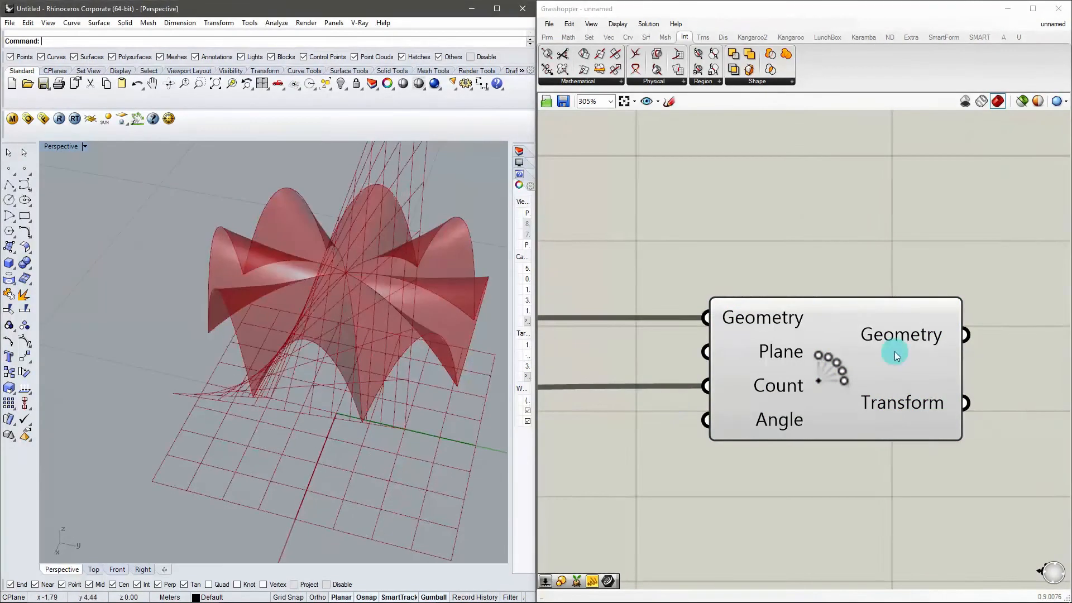
pyautogui.scroll(-8, 894, 351)
pyautogui.scroll(6, 698, 367)
pyautogui.moveTo(706, 392); pyautogui.dragTo(661, 391)
pyautogui.scroll(-7, 824, 408)
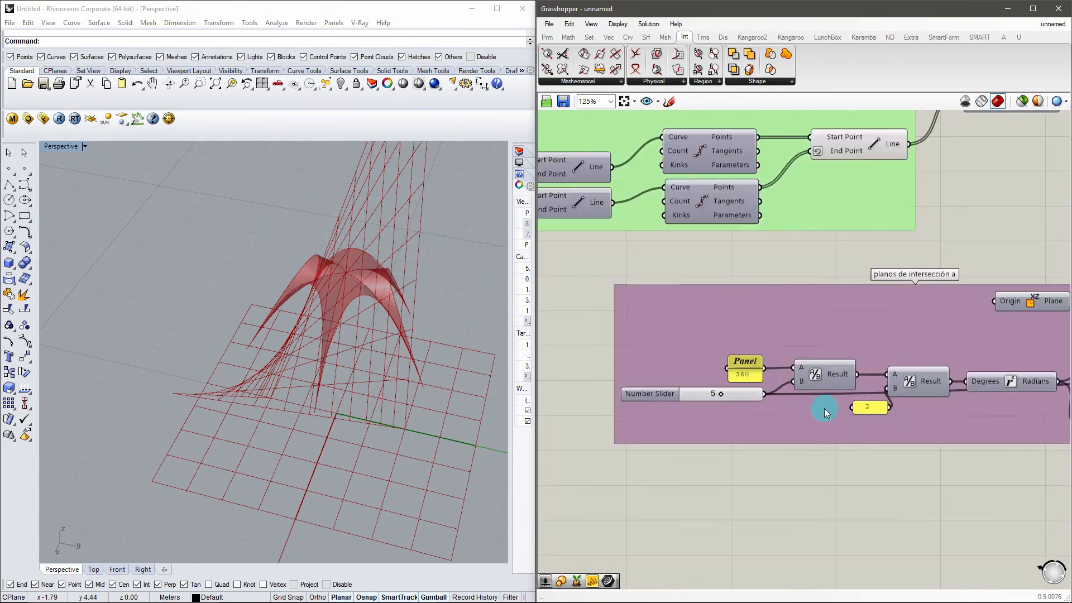
# Step: Set the slider in the "desplazamiento x" group to 6 and slightly raise another input slider
pyautogui.scroll(9, 682, 367)
pyautogui.moveTo(702, 360); pyautogui.dragTo(665, 361)
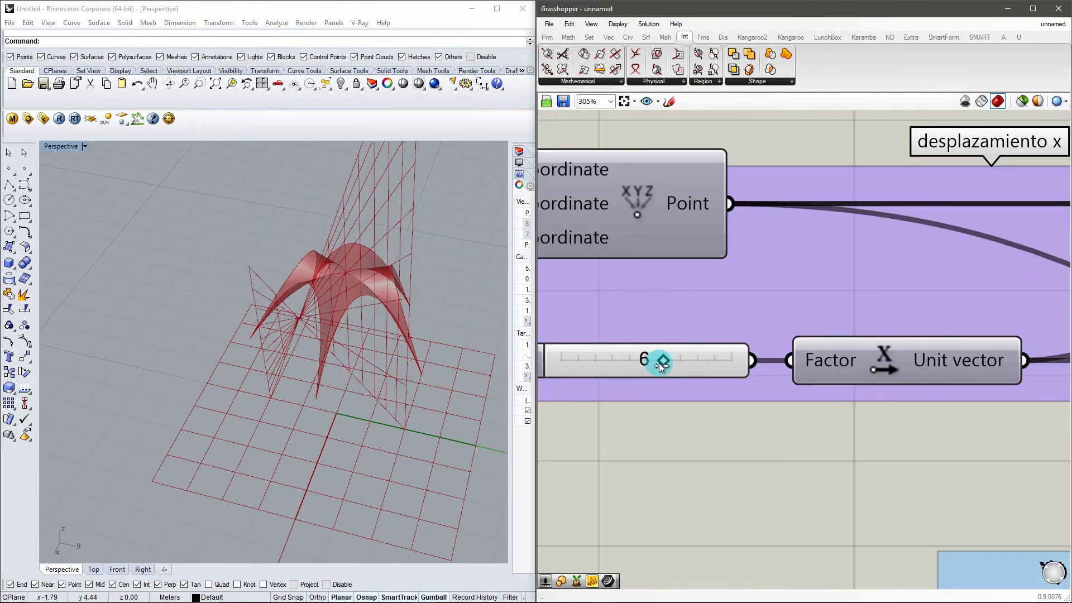
pyautogui.scroll(-7, 701, 335)
pyautogui.scroll(8, 775, 447)
pyautogui.moveTo(813, 448); pyautogui.dragTo(829, 445)
# Step: Set the Unit X factor slider above the first Surface Split to 1
pyautogui.scroll(-8, 385, 340)
pyautogui.moveTo(385, 341); pyautogui.dragTo(335, 313, button='right')
pyautogui.scroll(-10, 674, 351)
pyautogui.scroll(9, 719, 333)
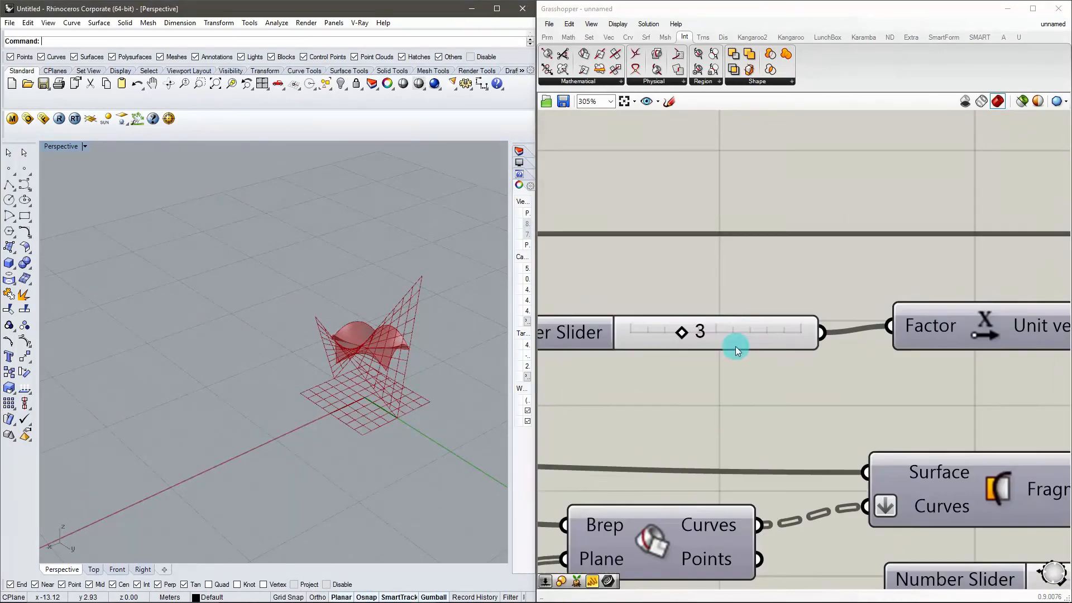
pyautogui.moveTo(685, 330); pyautogui.dragTo(641, 334)
pyautogui.scroll(6, 371, 349)
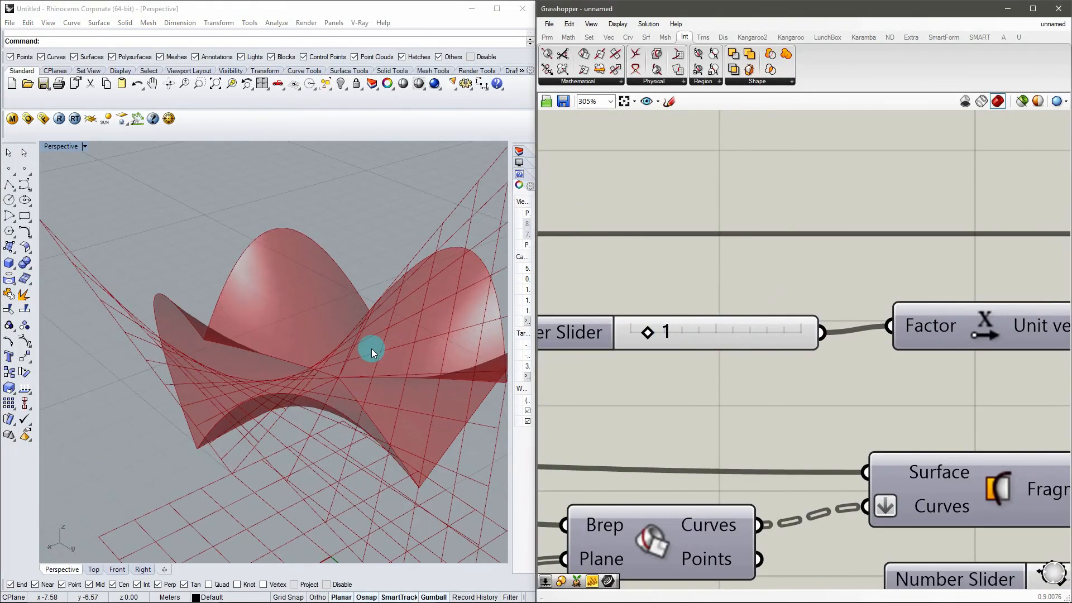
# Step: Lower the slider in the blue input group and slightly raise a second number slider
pyautogui.scroll(-8, 753, 370)
pyautogui.scroll(10, 714, 313)
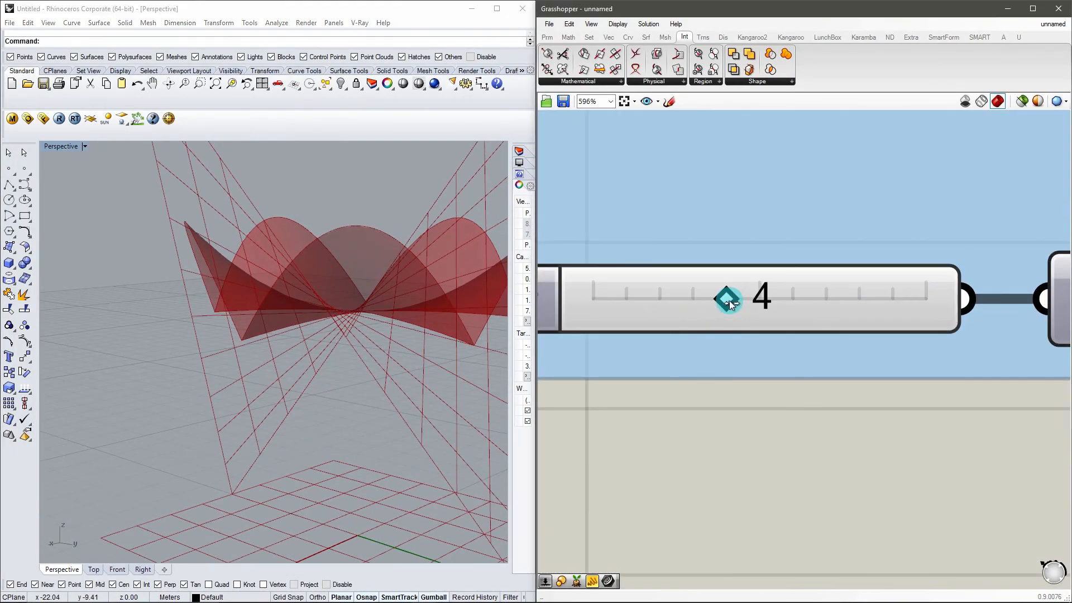
pyautogui.moveTo(731, 302); pyautogui.dragTo(669, 305)
pyautogui.moveTo(358, 352); pyautogui.dragTo(291, 374, button='right')
pyautogui.scroll(-10, 634, 314)
pyautogui.scroll(5, 972, 333)
pyautogui.scroll(5, 709, 303)
pyautogui.moveTo(622, 286); pyautogui.dragTo(637, 287)
pyautogui.scroll(-12, 859, 369)
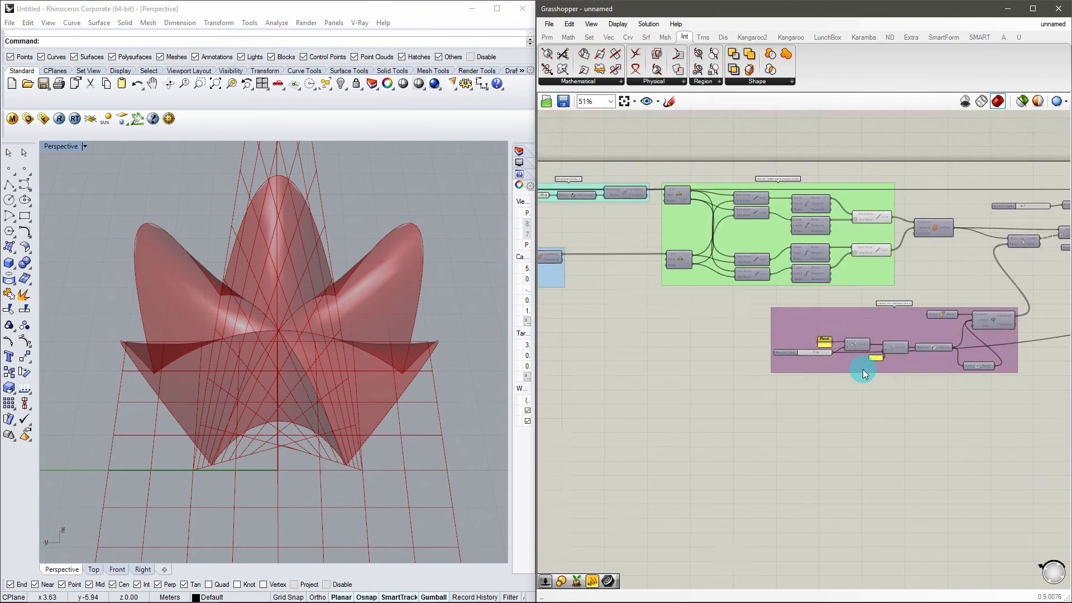
# Step: Lower the slider that drives the petals' trimming to reshape the radial form
pyautogui.scroll(9, 641, 302)
pyautogui.moveTo(918, 354); pyautogui.dragTo(615, 321, button='right')
pyautogui.moveTo(980, 198); pyautogui.dragTo(799, 204, button='right')
pyautogui.scroll(1, 798, 204)
pyautogui.scroll(4, 798, 203)
pyautogui.moveTo(763, 241); pyautogui.dragTo(684, 240)
pyautogui.moveTo(346, 313); pyautogui.dragTo(433, 318, button='right')
pyautogui.scroll(-4, 353, 282)
pyautogui.scroll(4, 354, 282)
# Step: Examine the radial form in an enlarged Rhino window and restore the side-by-side window layout
pyautogui.click(495, 8)
pyautogui.click(1007, 8)
pyautogui.scroll(3, 586, 260)
pyautogui.moveTo(586, 260); pyautogui.dragTo(625, 329, button='right')
pyautogui.click(46, 595)
pyautogui.press('super+Right')
pyautogui.press('Return')
# Step: Bake the Polar Array geometry into Rhino with the default attributes
pyautogui.click(632, 358)
pyautogui.scroll(-3, 632, 358)
pyautogui.scroll(-5, 632, 358)
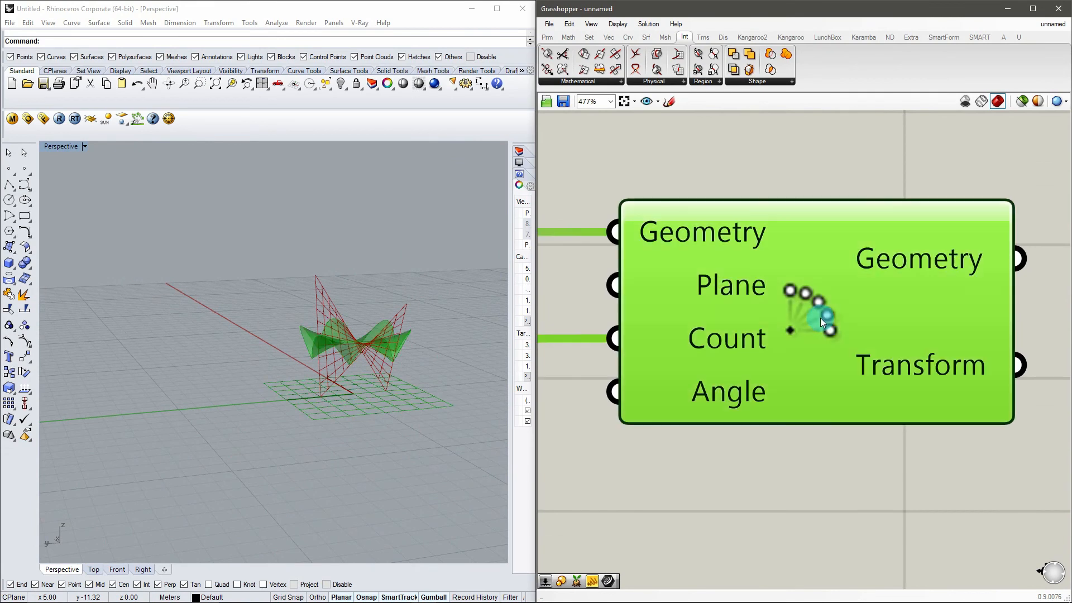
pyautogui.scroll(2, 989, 254)
pyautogui.click(960, 246)
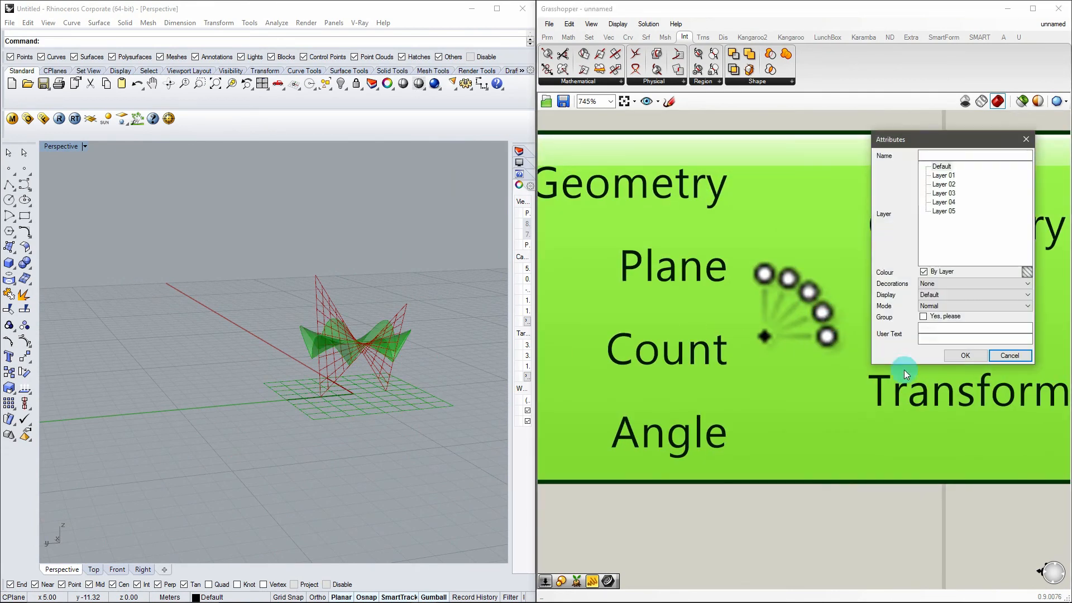
pyautogui.press('Return')
# Step: Deselect the Polar Array and switch the Perspective viewport to the Rendered display mode
pyautogui.click(862, 126)
pyautogui.scroll(8, 392, 390)
pyautogui.moveTo(393, 390)
pyautogui.mouseDown(button='right')
pyautogui.moveTo(380, 354)
pyautogui.moveTo(335, 329)
pyautogui.moveTo(124, 119)
pyautogui.mouseUp(button='right')
pyautogui.click(85, 146)
pyautogui.click(89, 189)
pyautogui.scroll(5, 371, 359)
pyautogui.click(85, 146)
pyautogui.click(76, 200)
# Step: Inspect the baked radial form from several angles and start a Turntable rotation of the view
pyautogui.scroll(5, 320, 428)
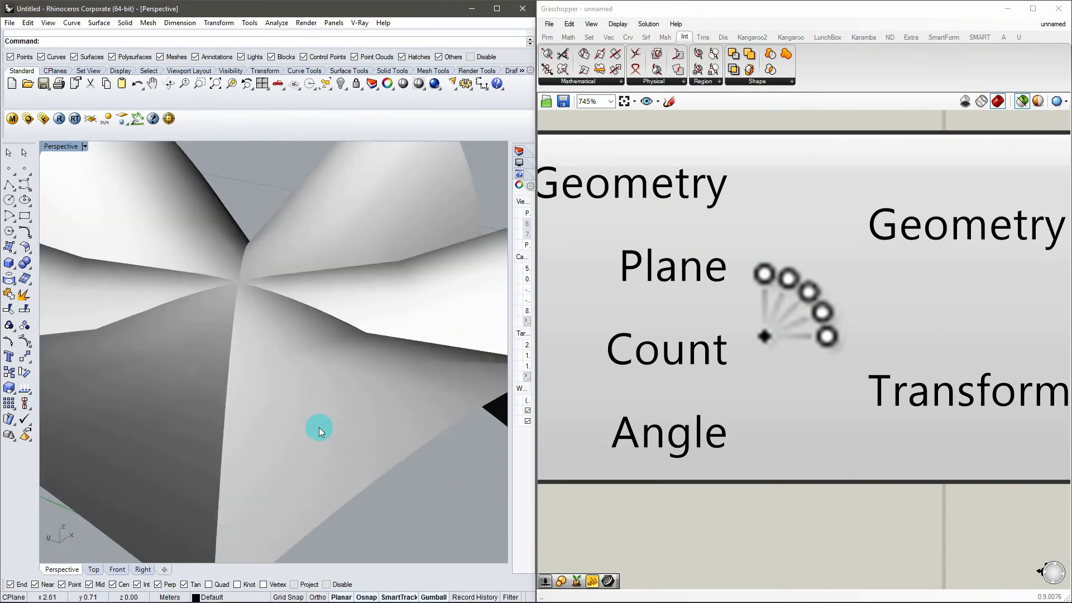
pyautogui.scroll(-12, 395, 318)
pyautogui.scroll(7, 275, 337)
pyautogui.moveTo(394, 318); pyautogui.dragTo(378, 426, button='right')
pyautogui.scroll(-5, 296, 342)
pyautogui.scroll(4, 378, 426)
pyautogui.rightClick(378, 426)
# Step: Highlight the source surface and its Line components to compare them with the rendered radial form
pyautogui.scroll(-12, 899, 389)
pyautogui.scroll(3, 715, 359)
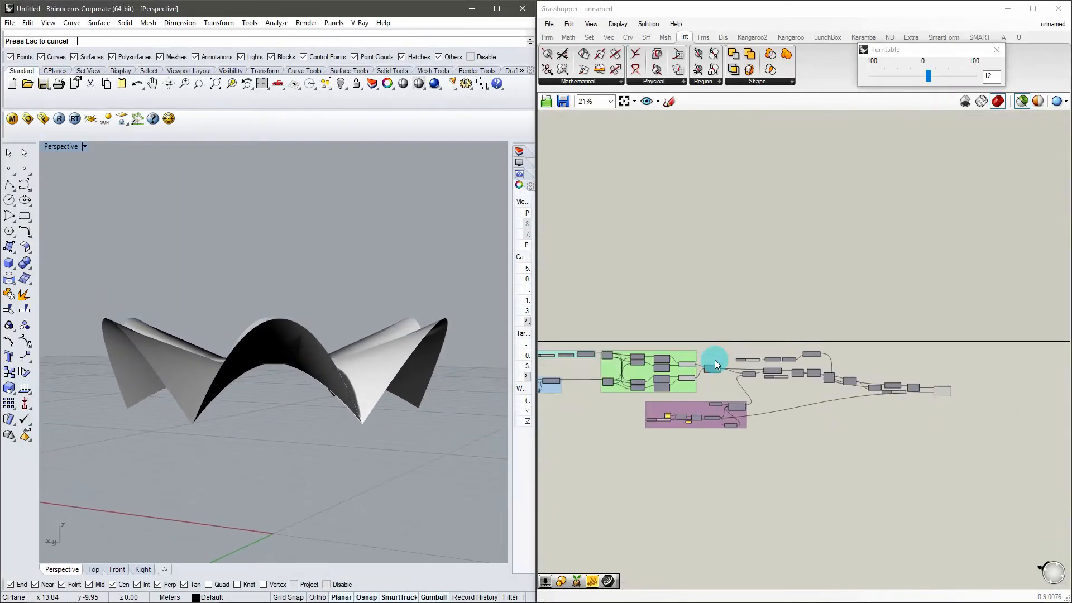
pyautogui.click(584, 352)
pyautogui.scroll(-2, 808, 291)
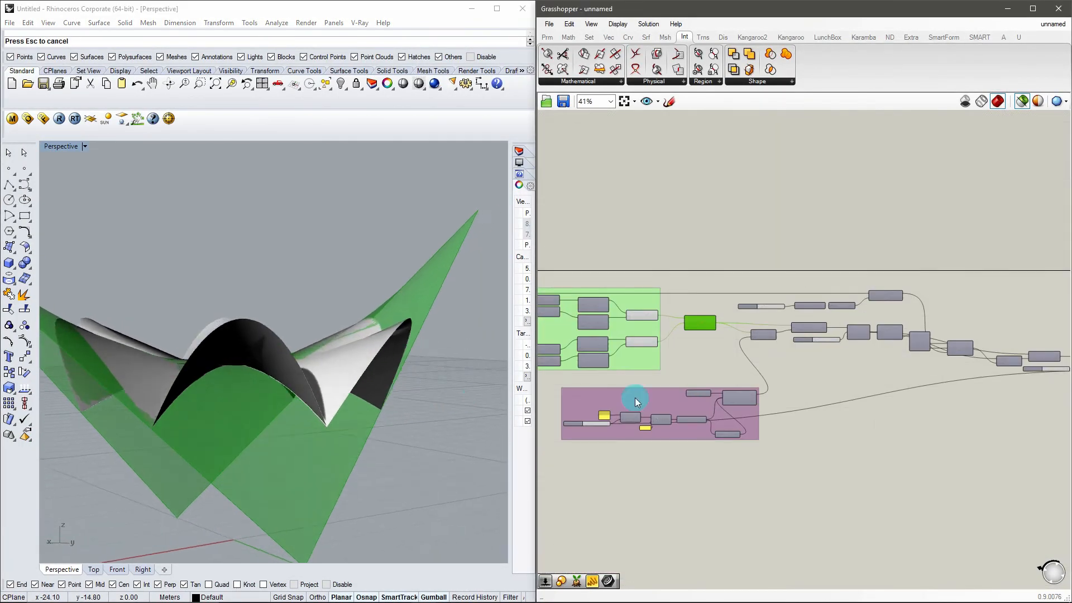
pyautogui.click(836, 381)
pyautogui.click(698, 323)
pyautogui.click(642, 315)
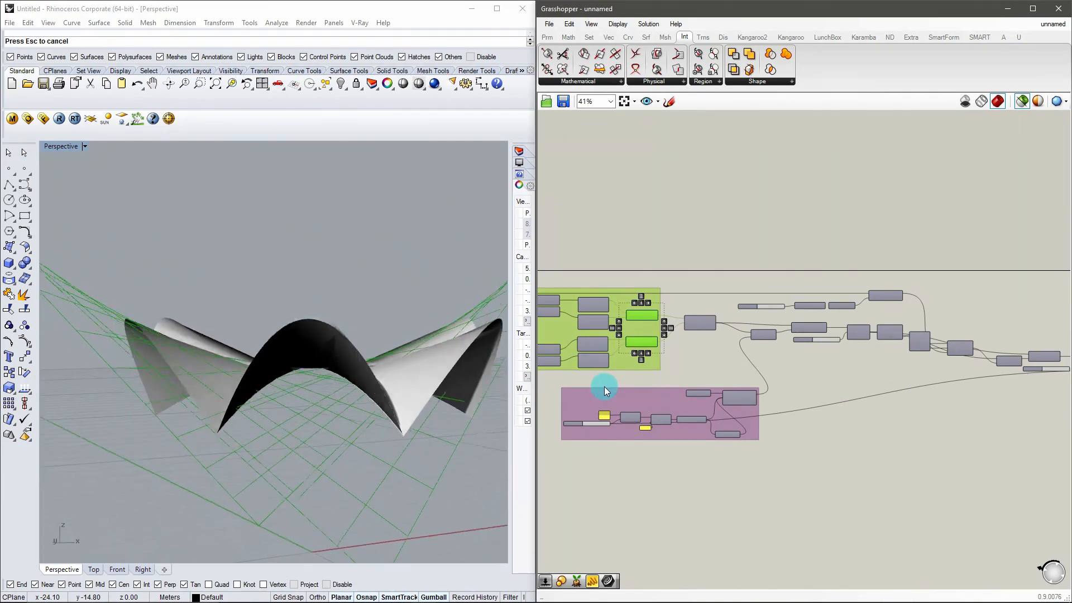
# Step: Deselect the Line components and look over the groups that build the paraboloid's line network
pyautogui.scroll(5, 722, 373)
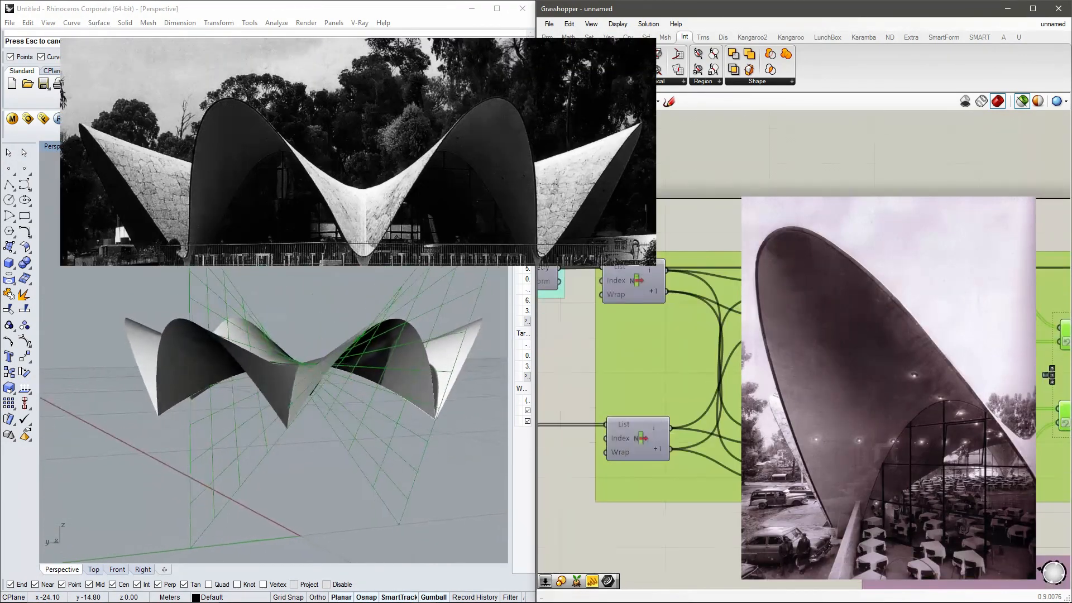
pyautogui.moveTo(838, 362); pyautogui.dragTo(786, 334, button='right')
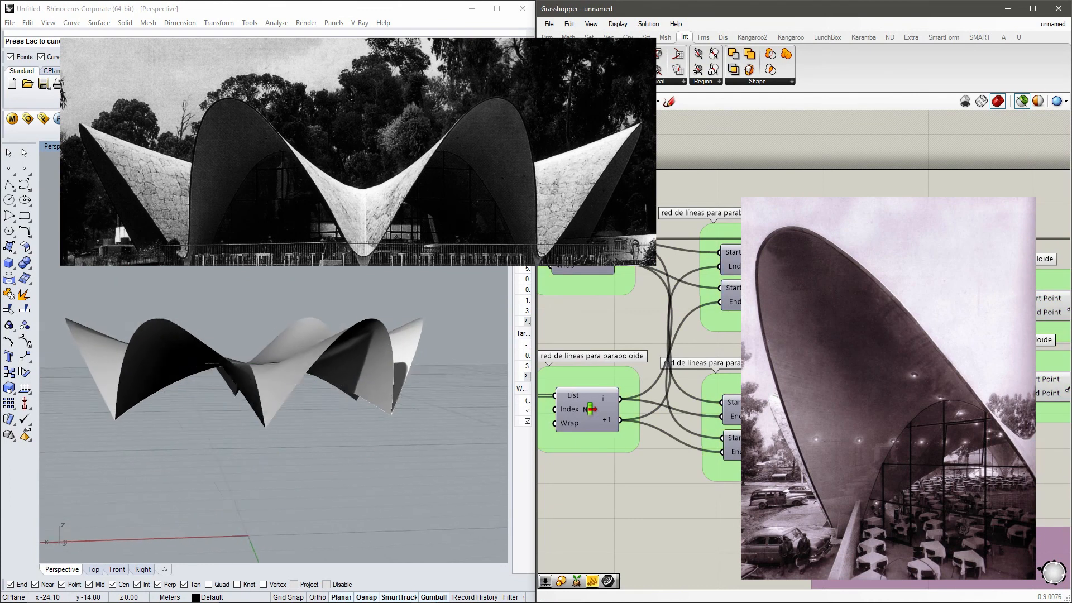
pyautogui.doubleClick(768, 325)
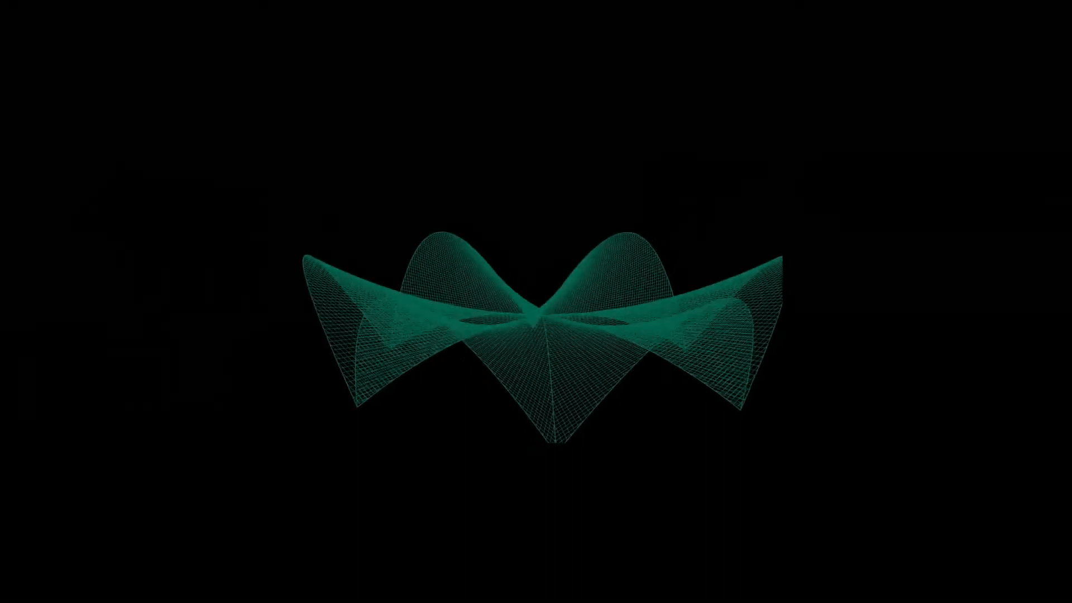